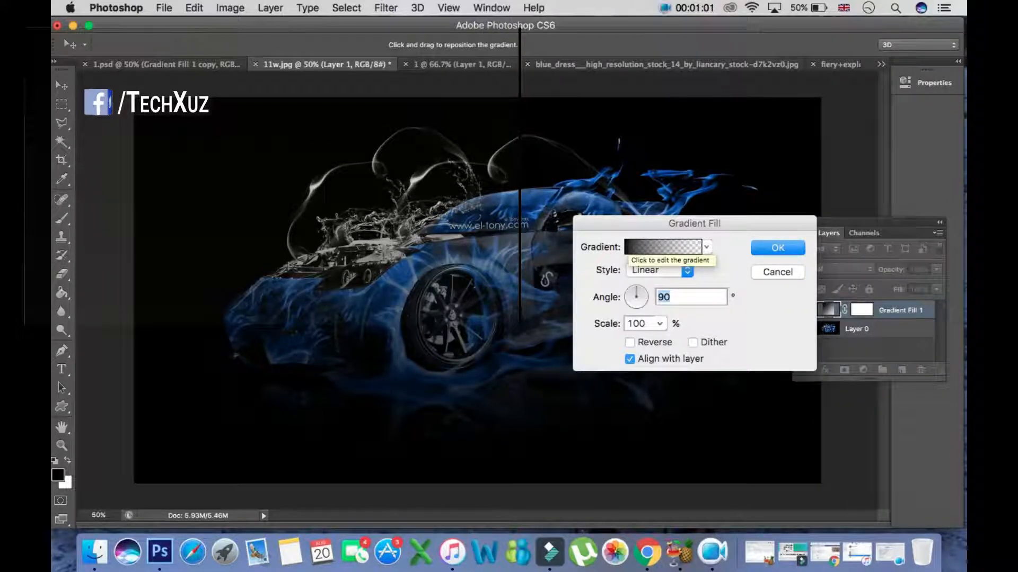
# - Open the gradient fill's gradient for editing and apply the Foreground to Background preset, keeping its name
pyautogui.click(662, 247)
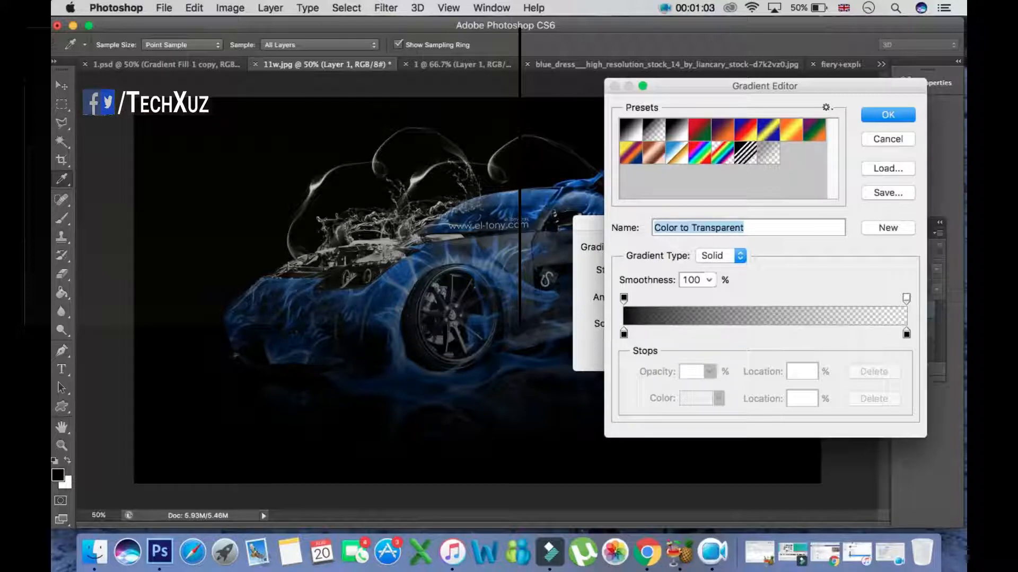
pyautogui.click(630, 132)
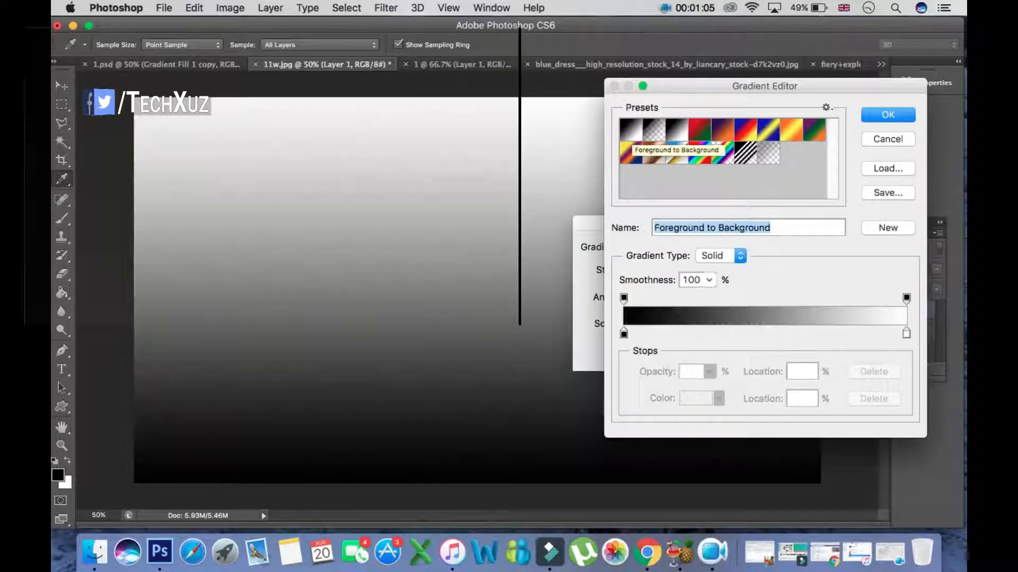
pyautogui.doubleClick(630, 132)
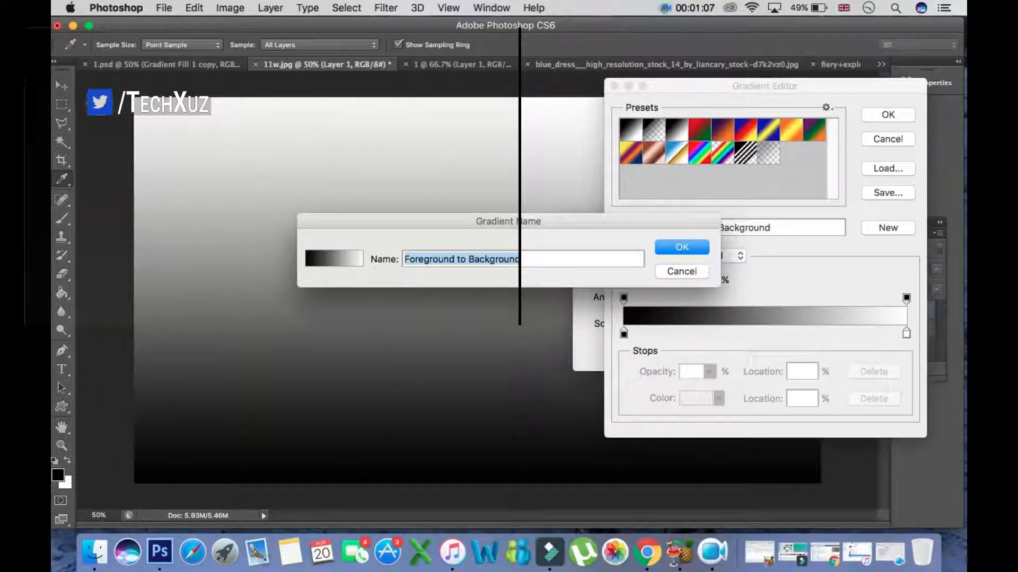
pyautogui.press('Return')
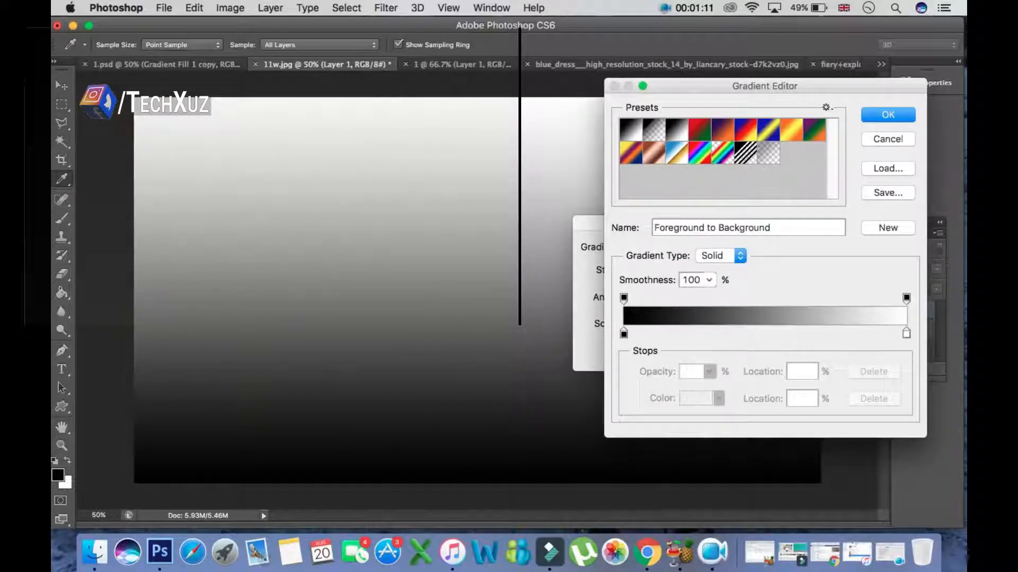
# - Set the gradient's starting colour stop at location 0% to hex 00abff
pyautogui.click(623, 333)
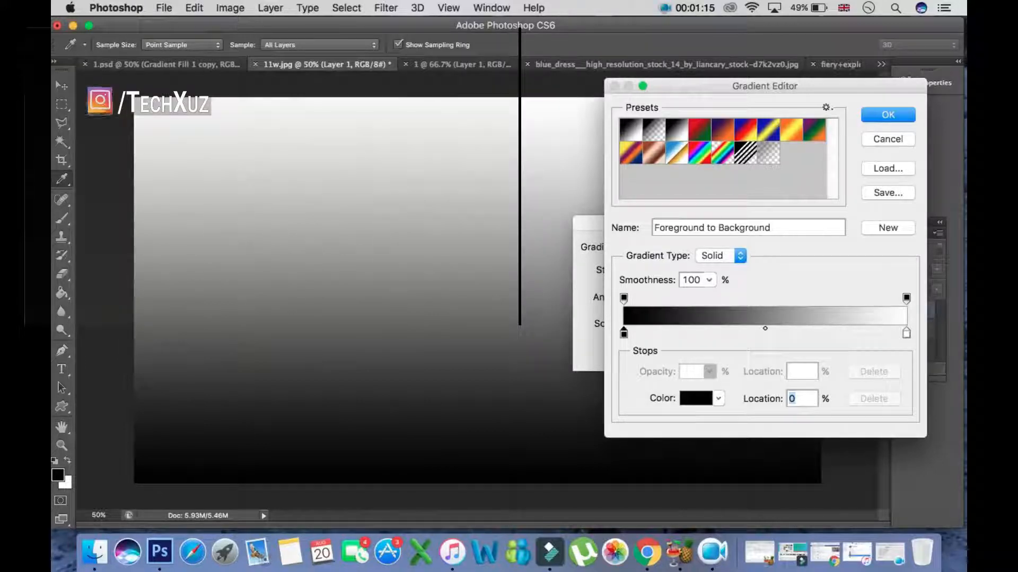
pyautogui.click(695, 398)
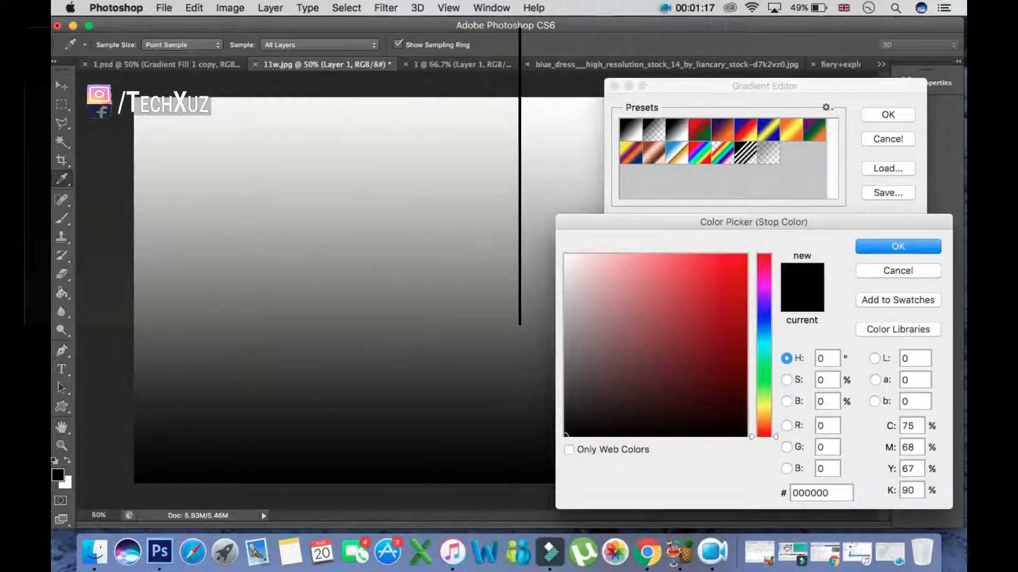
pyautogui.doubleClick(826, 493)
pyautogui.write('00a')
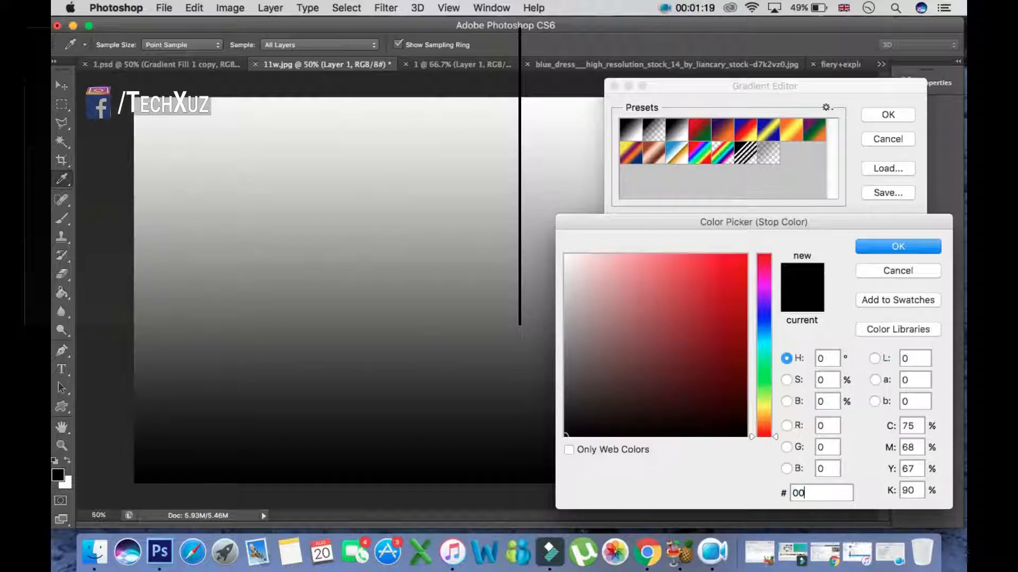
pyautogui.write('b')
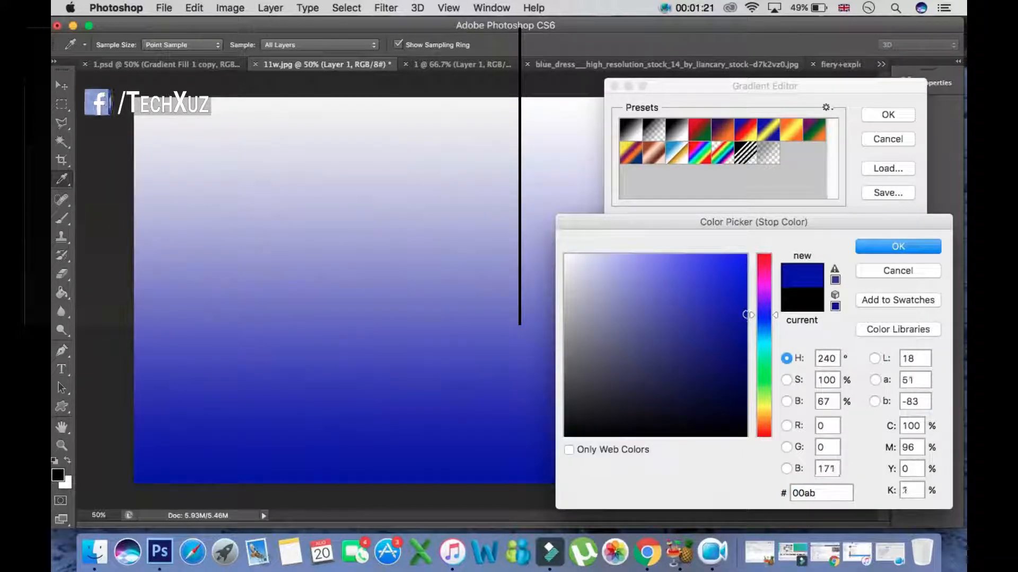
pyautogui.write('ff')
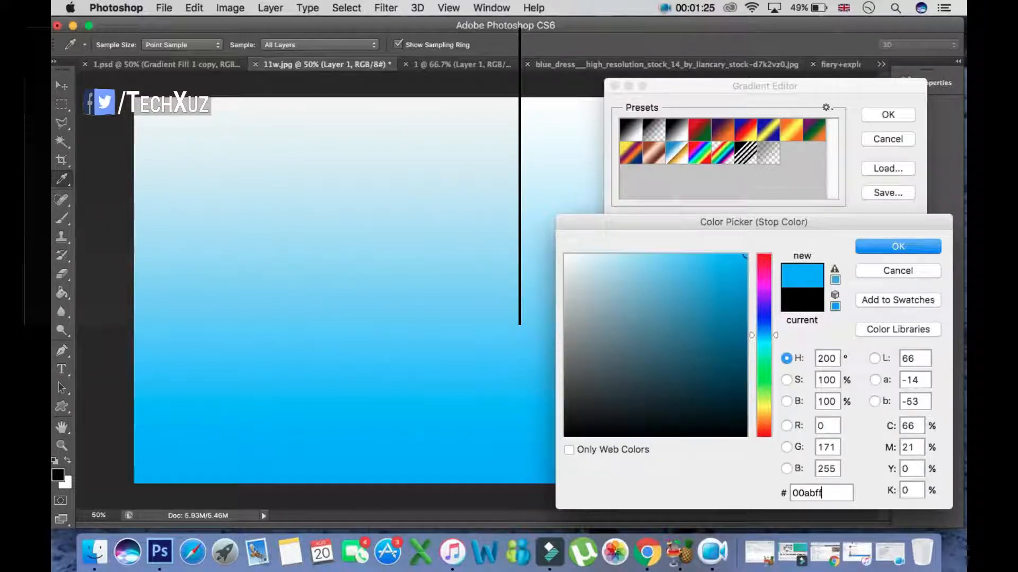
pyautogui.press('Return')
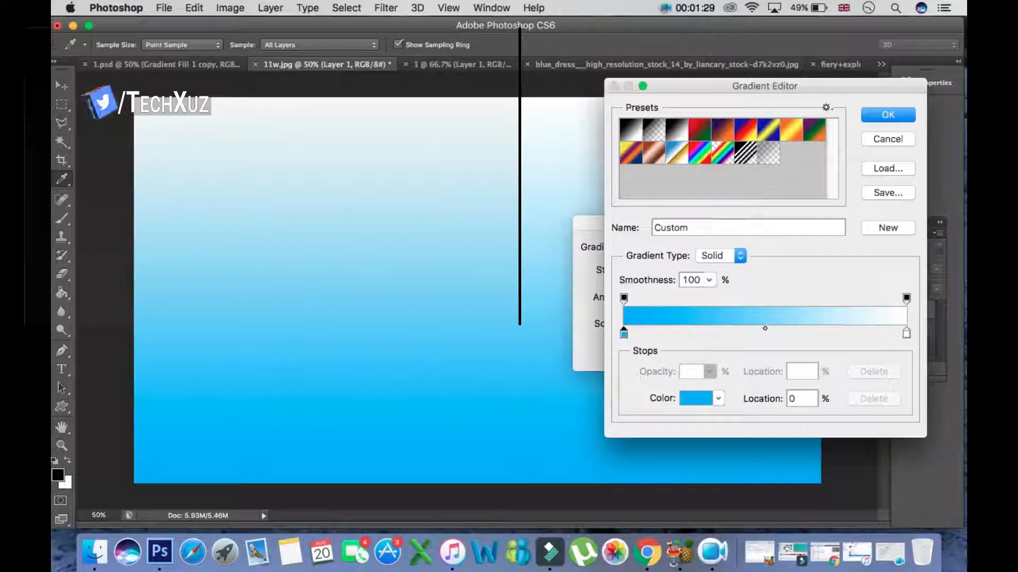
# - Set the gradient's end colour stop at location 100% to black (000000) and accept the edited gradient
pyautogui.click(905, 333)
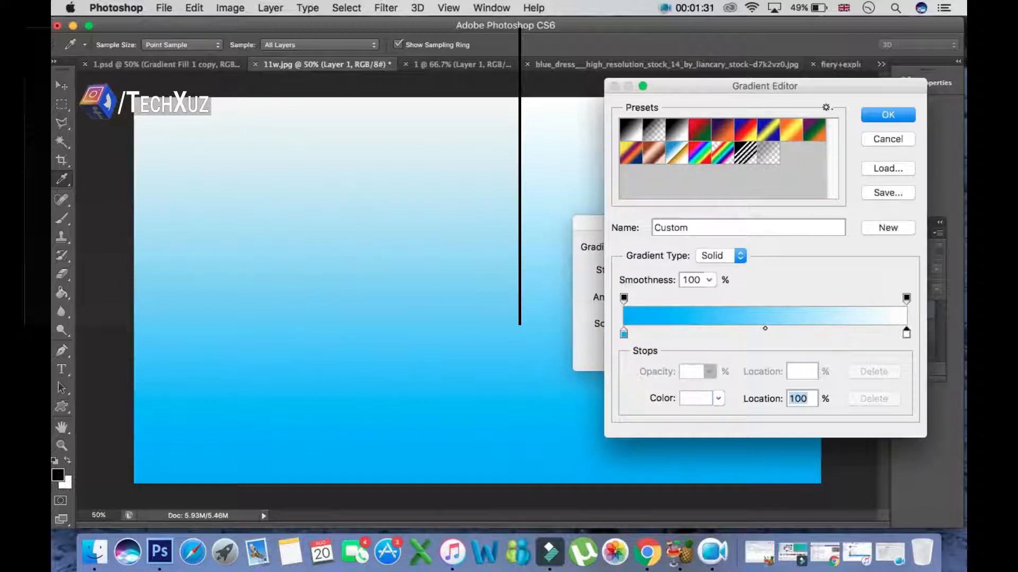
pyautogui.click(693, 397)
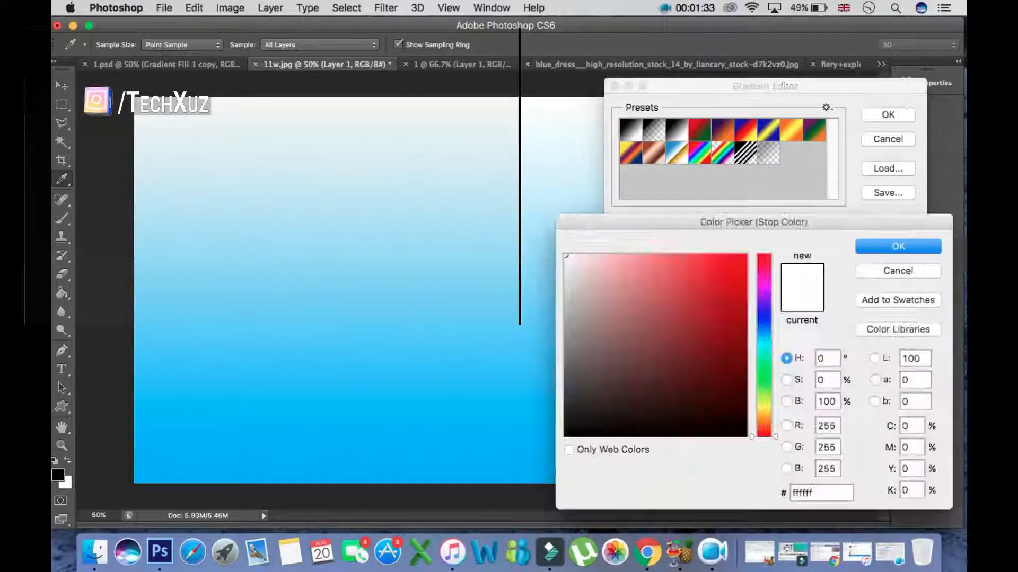
pyautogui.moveTo(727, 326); pyautogui.dragTo(565, 436)
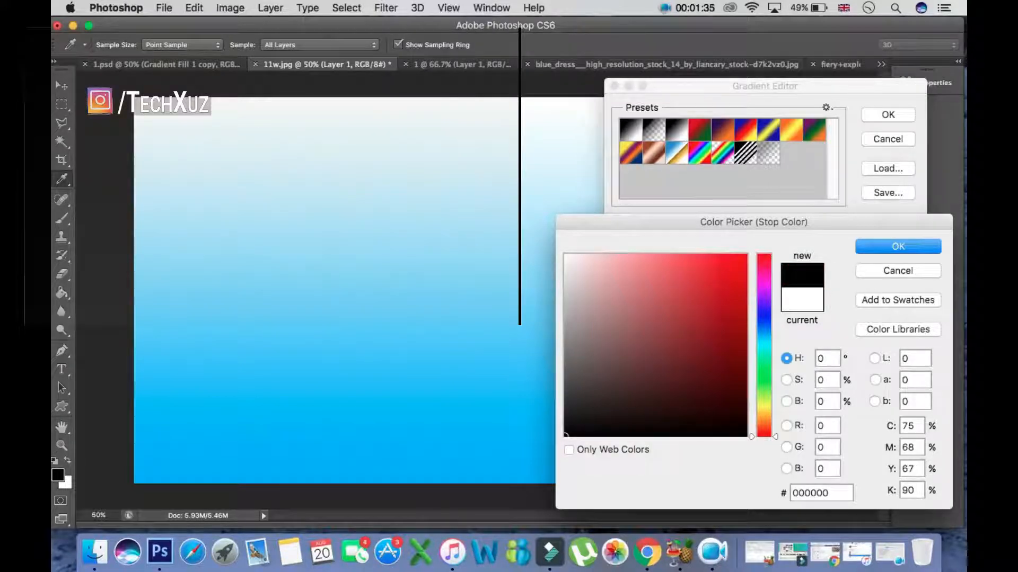
pyautogui.click(898, 246)
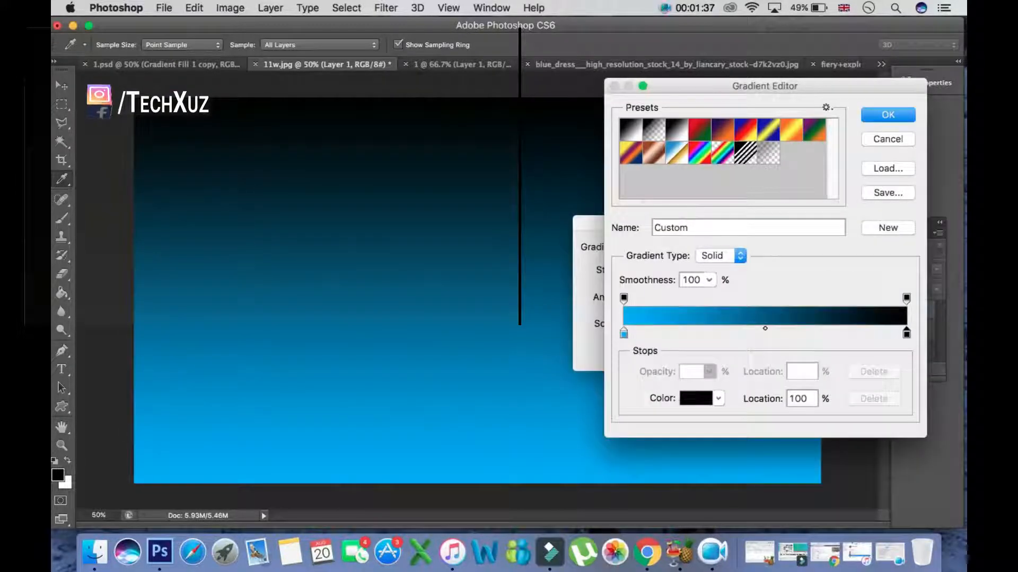
pyautogui.press('Return')
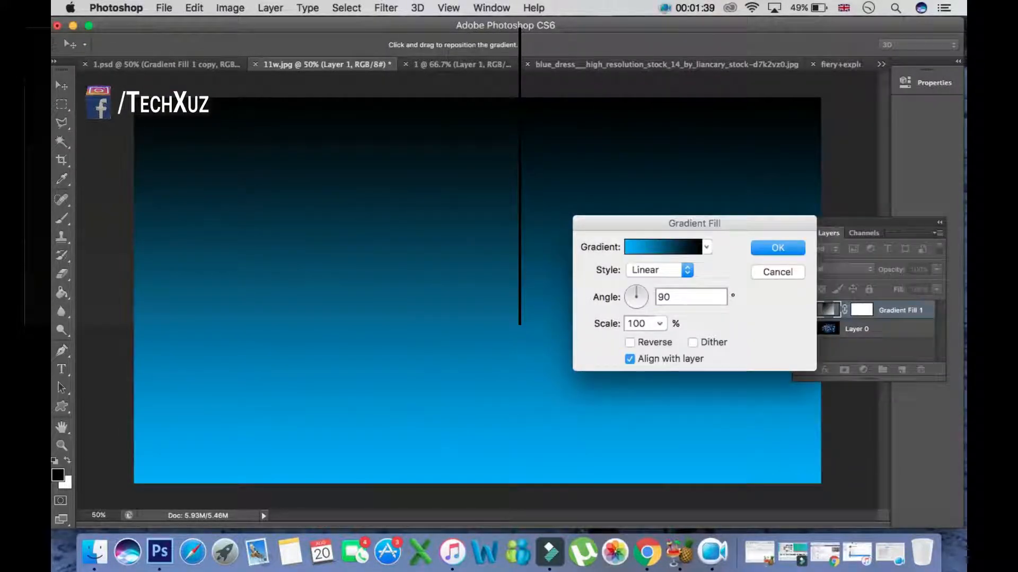
# - Set the gradient fill's style to Radial and its scale to 186%, and apply the fill
pyautogui.click(659, 269)
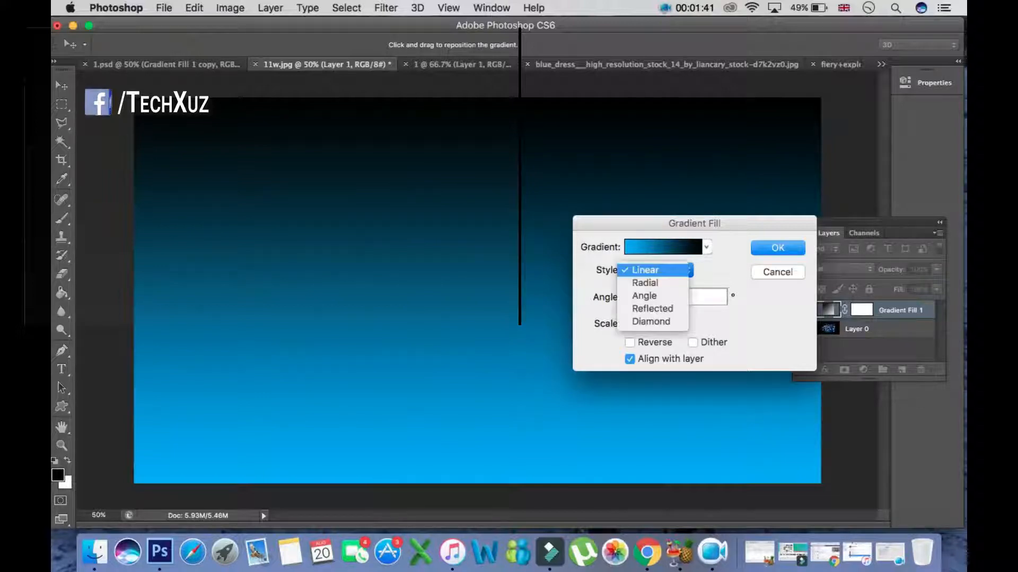
pyautogui.click(645, 283)
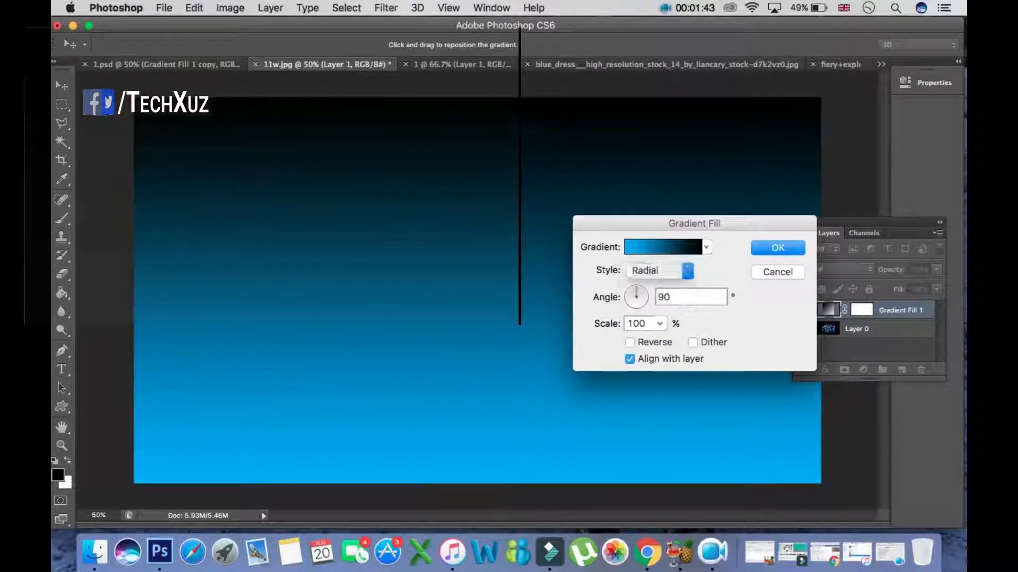
pyautogui.click(659, 323)
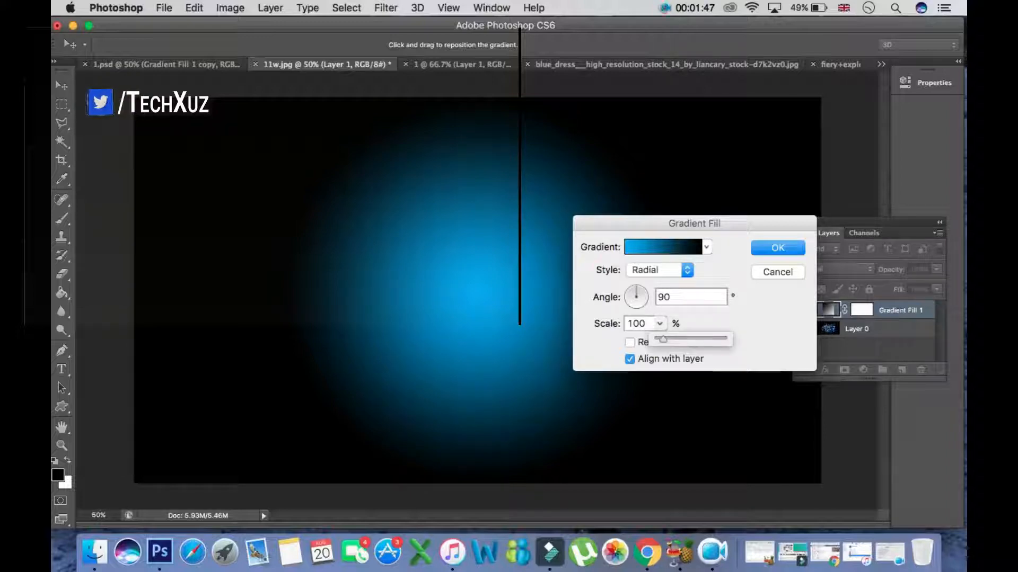
pyautogui.moveTo(662, 340); pyautogui.dragTo(668, 340)
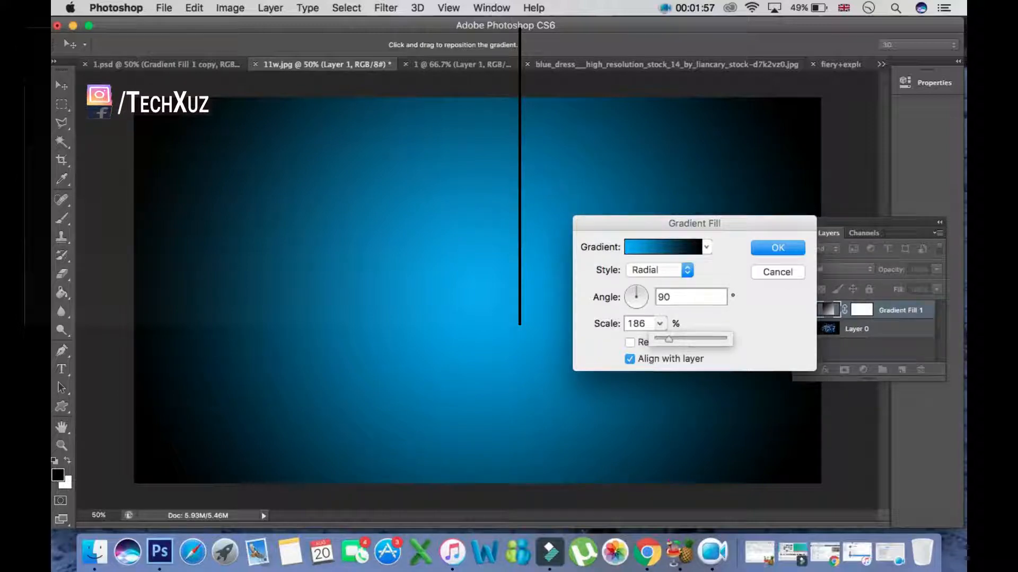
pyautogui.press('Return')
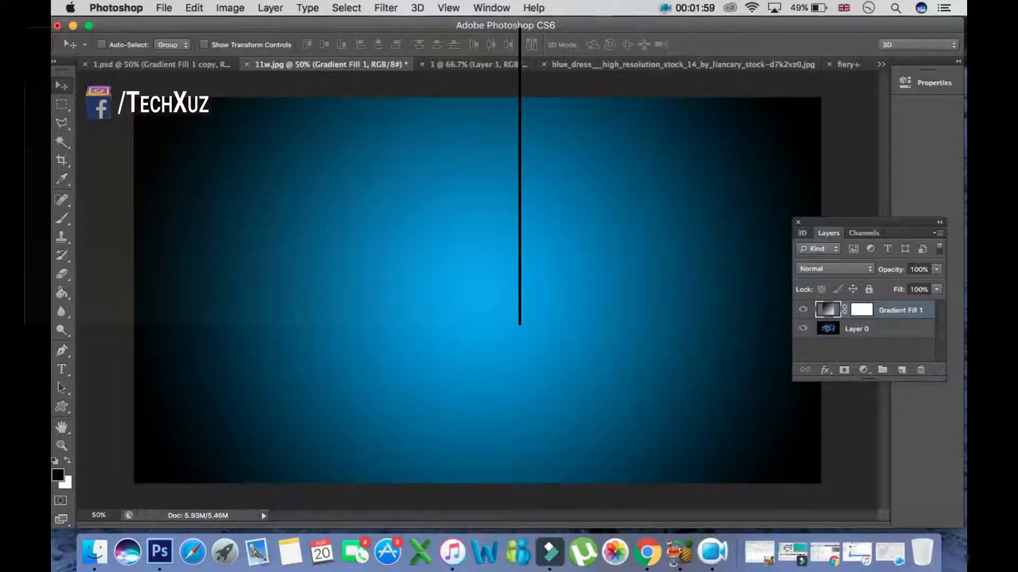
pyautogui.click(834, 269)
pyautogui.press('Escape')
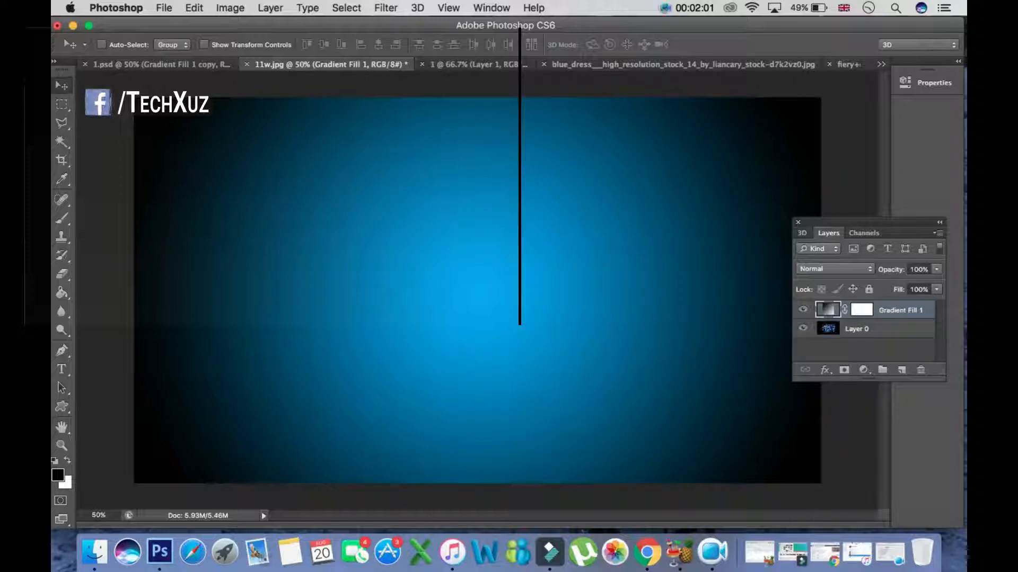
# - Copy the fiery explosion image from its own document into 11w.jpg as a new layer above the gradient fill
pyautogui.click(846, 64)
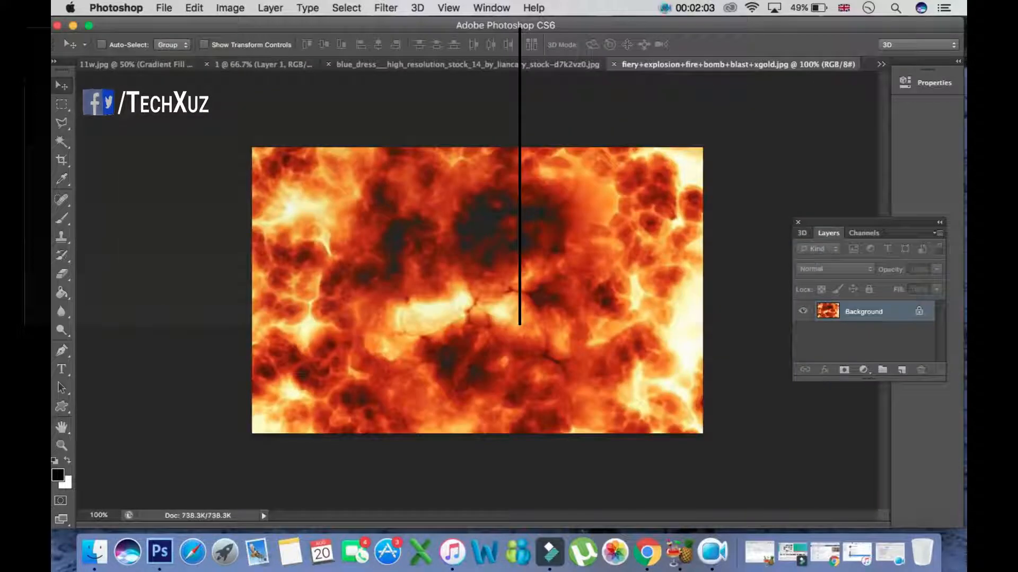
pyautogui.moveTo(451, 249); pyautogui.dragTo(258, 65)
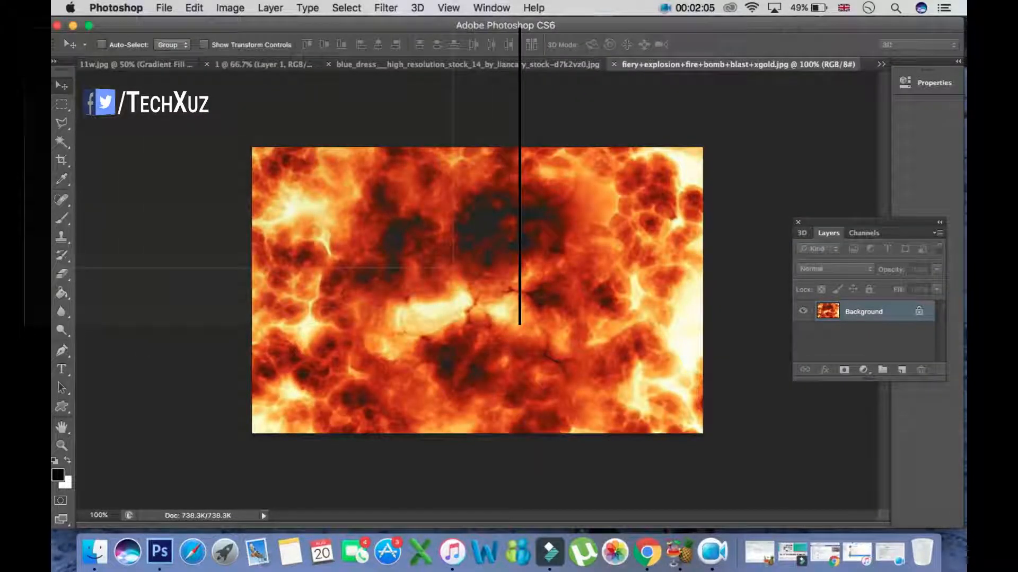
pyautogui.moveTo(198, 72); pyautogui.dragTo(466, 249)
# - Free-transform the explosion layer to about 307.78% width and 277.50% height so it covers the whole canvas, and apply the transformation
pyautogui.press('super+t')
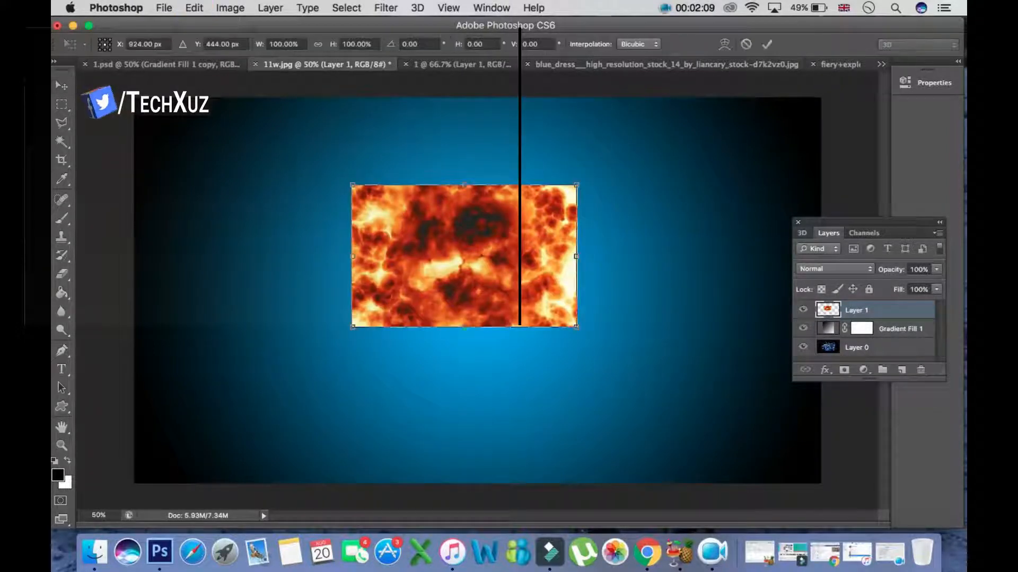
pyautogui.moveTo(576, 327); pyautogui.dragTo(826, 494)
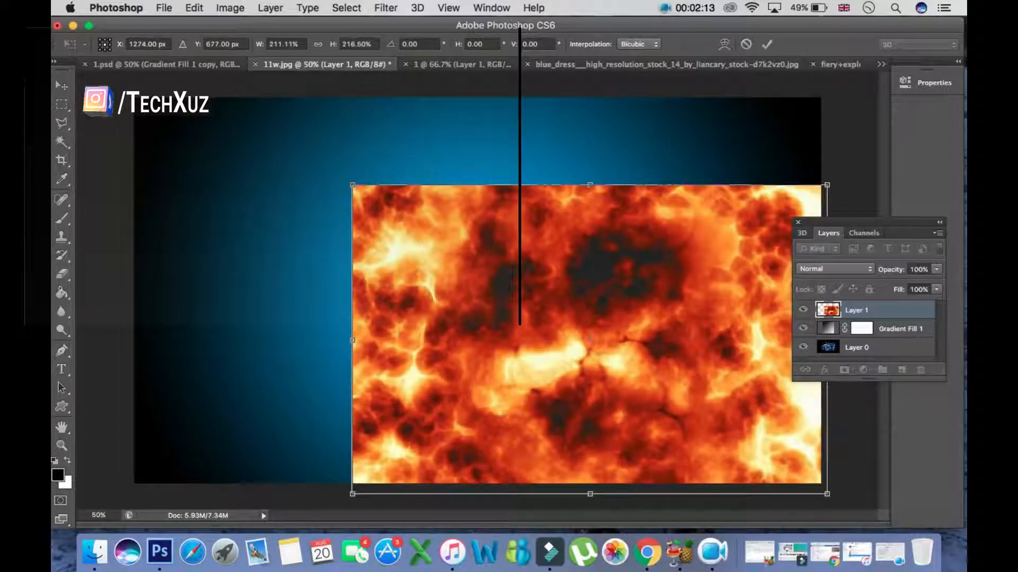
pyautogui.moveTo(352, 185); pyautogui.dragTo(134, 98)
pyautogui.click(62, 86)
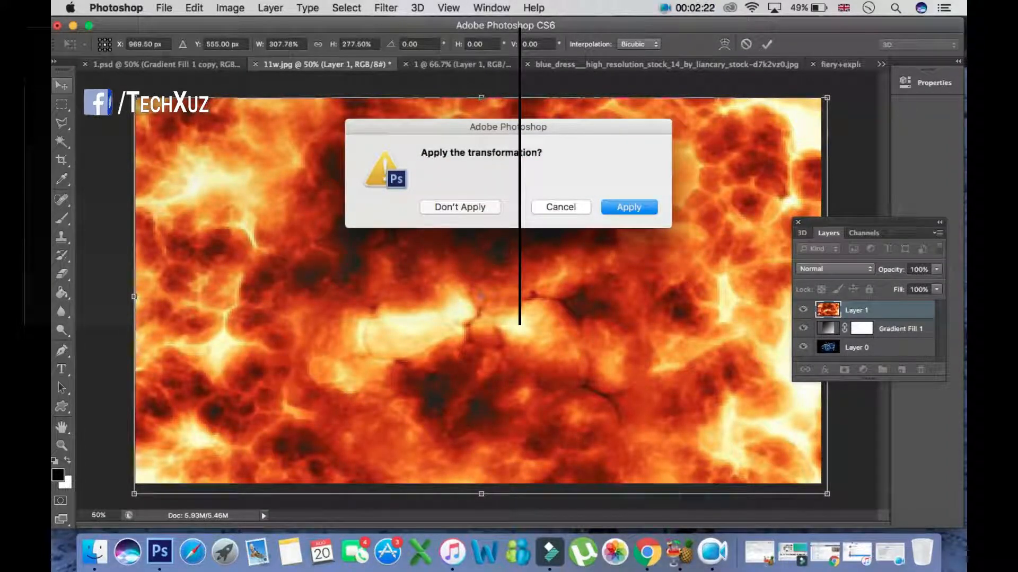
pyautogui.press('Return')
# - Add a Hue/Saturation adjustment layer clipped to the explosion layer and enable Colorize
pyautogui.click(863, 370)
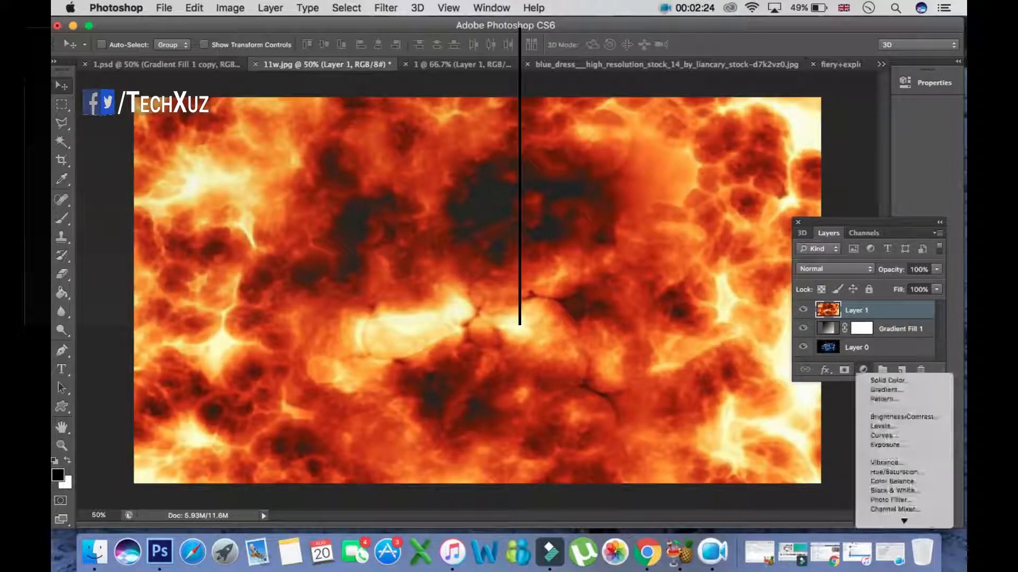
pyautogui.click(894, 472)
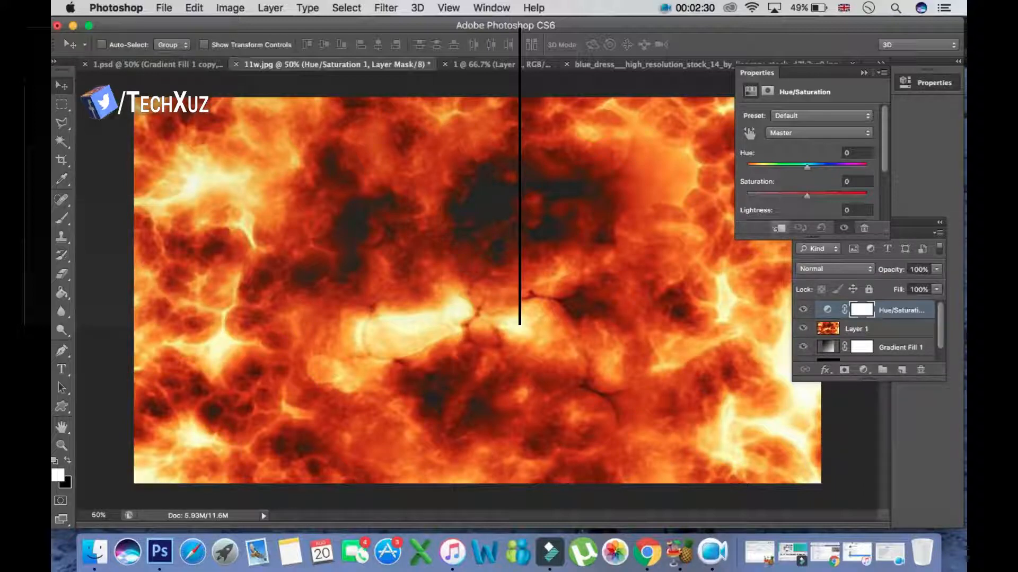
pyautogui.click(778, 228)
pyautogui.scroll(-3, 808, 164)
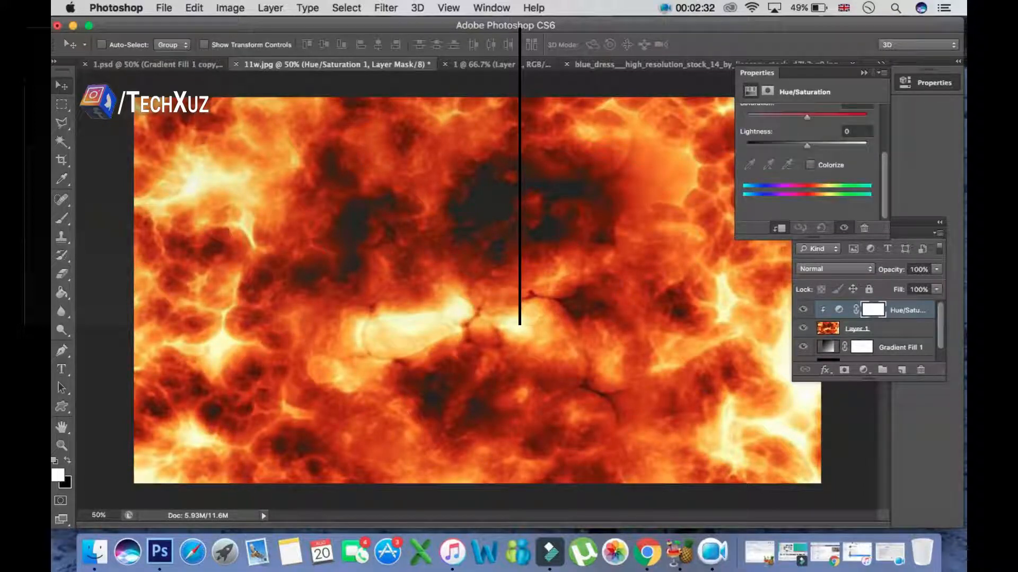
pyautogui.click(809, 165)
pyautogui.scroll(3, 807, 159)
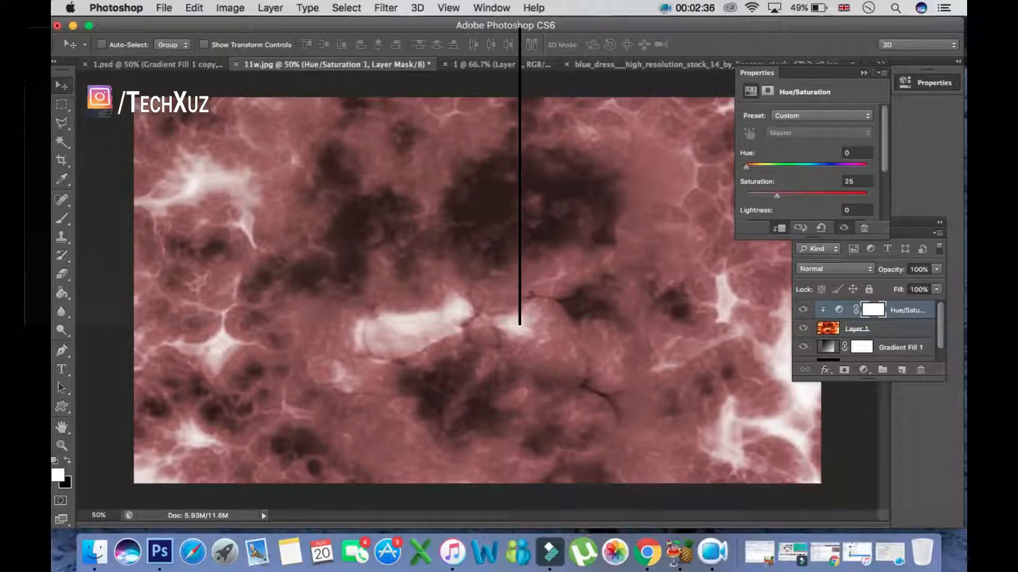
# - Set the Hue/Saturation adjustment to hue 214, saturation 55 and lightness -36, and collapse its properties
pyautogui.moveTo(746, 167); pyautogui.dragTo(819, 166)
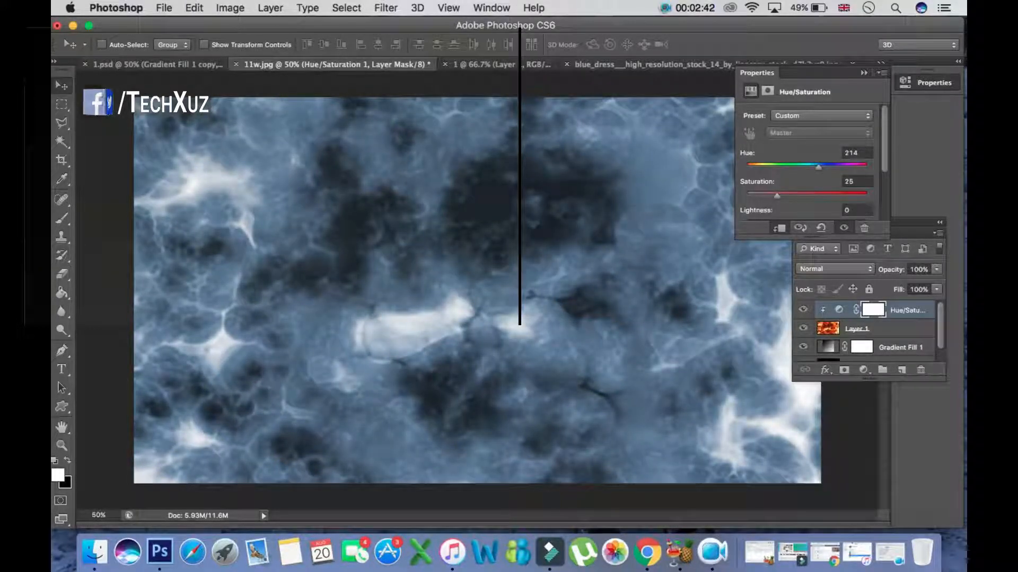
pyautogui.moveTo(776, 196); pyautogui.dragTo(813, 196)
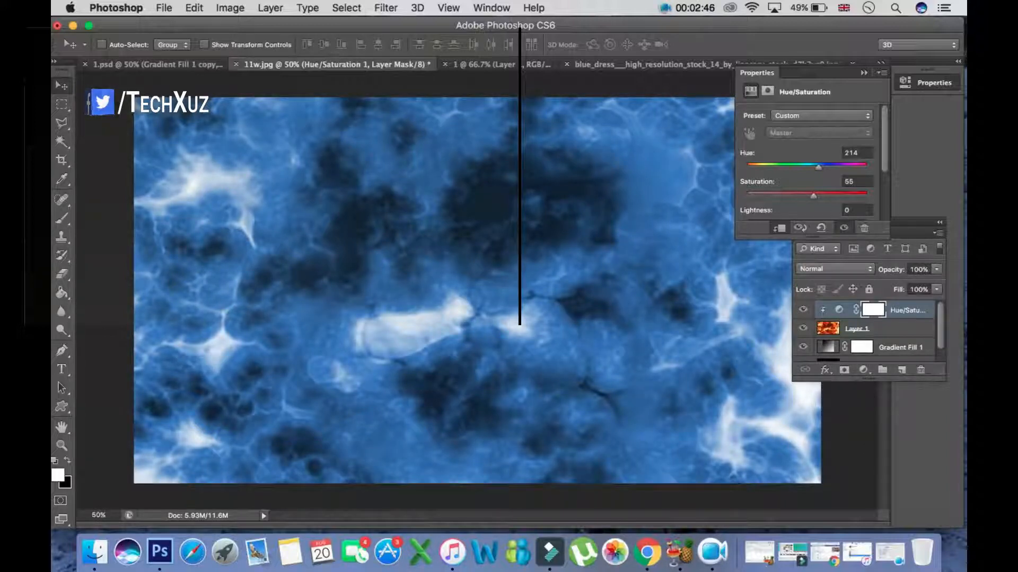
pyautogui.scroll(-3, 806, 165)
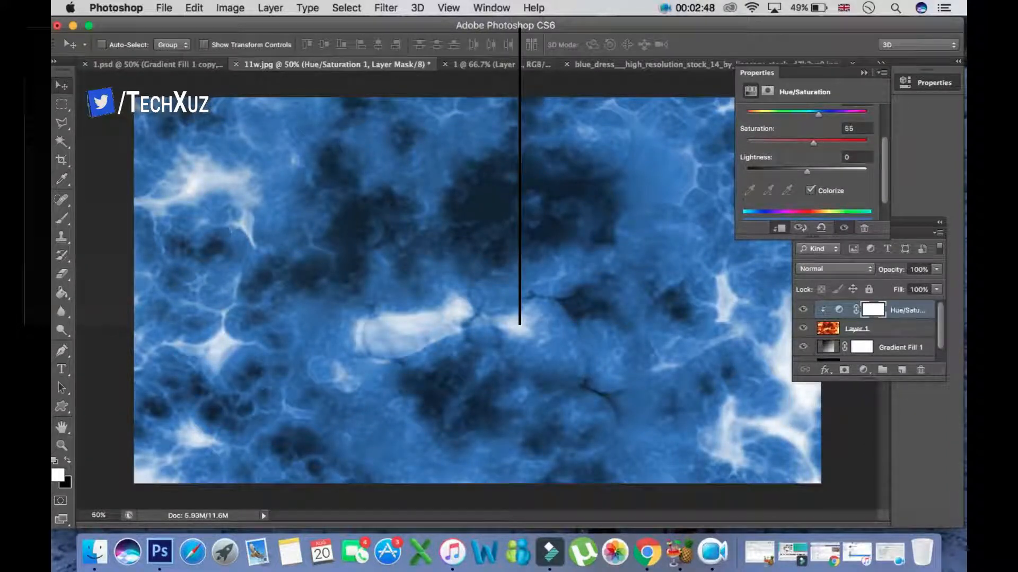
pyautogui.moveTo(807, 172); pyautogui.dragTo(784, 172)
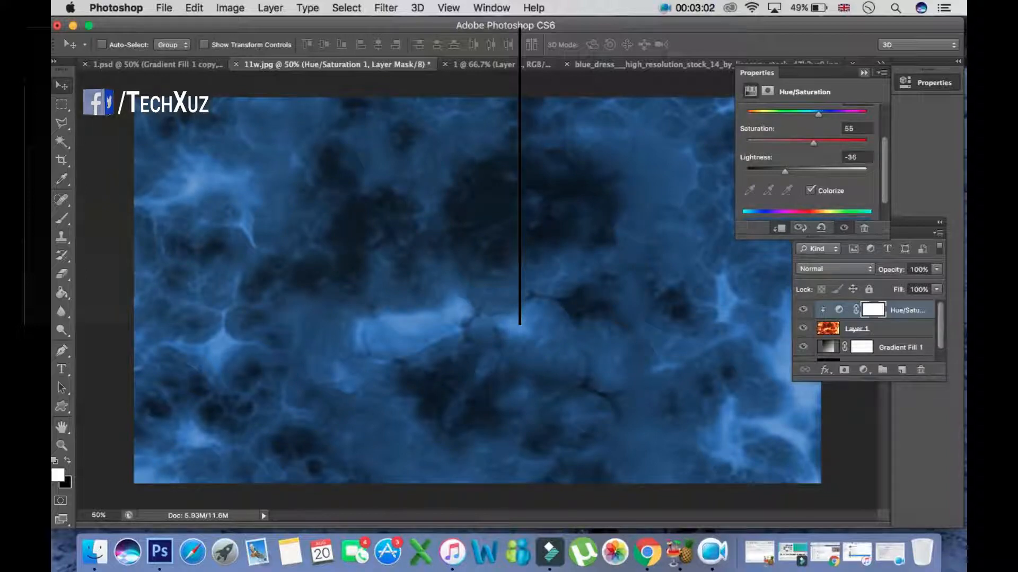
pyautogui.click(864, 72)
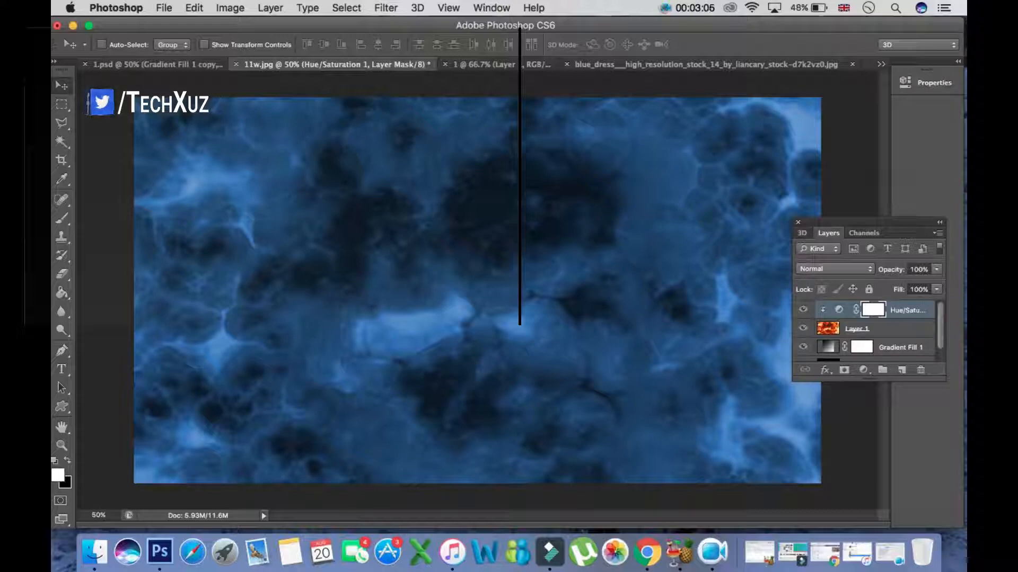
pyautogui.click(833, 269)
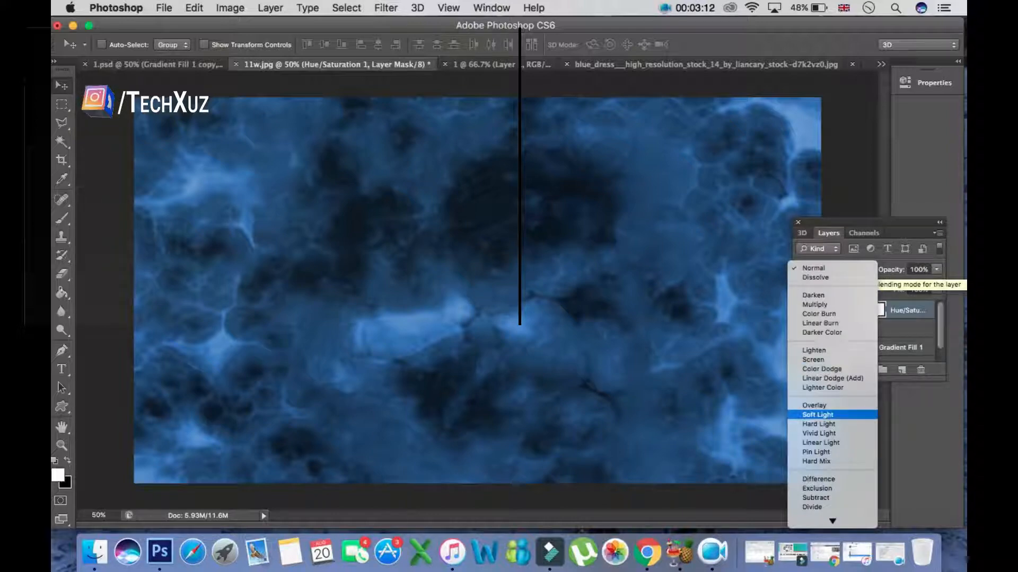
pyautogui.click(817, 414)
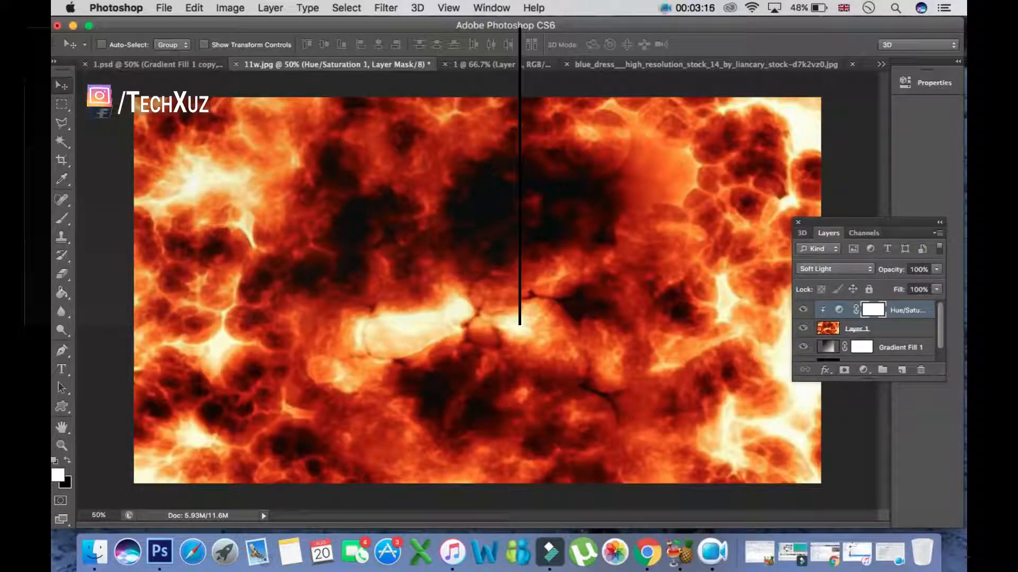
pyautogui.press('super+z')
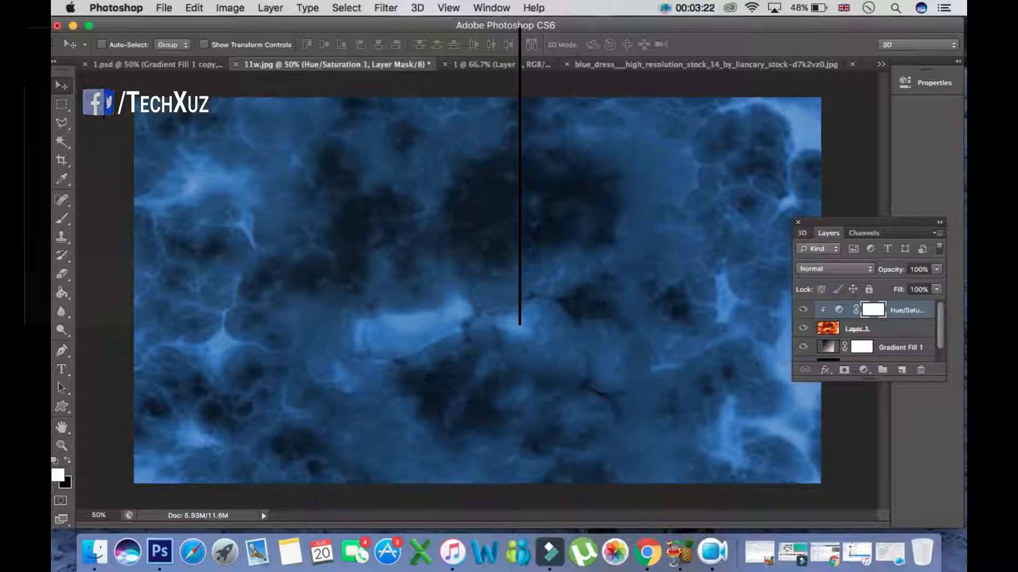
# - Merge the Hue/Saturation adjustment layer and the explosion layer into a single layer
pyautogui.click(839, 310)
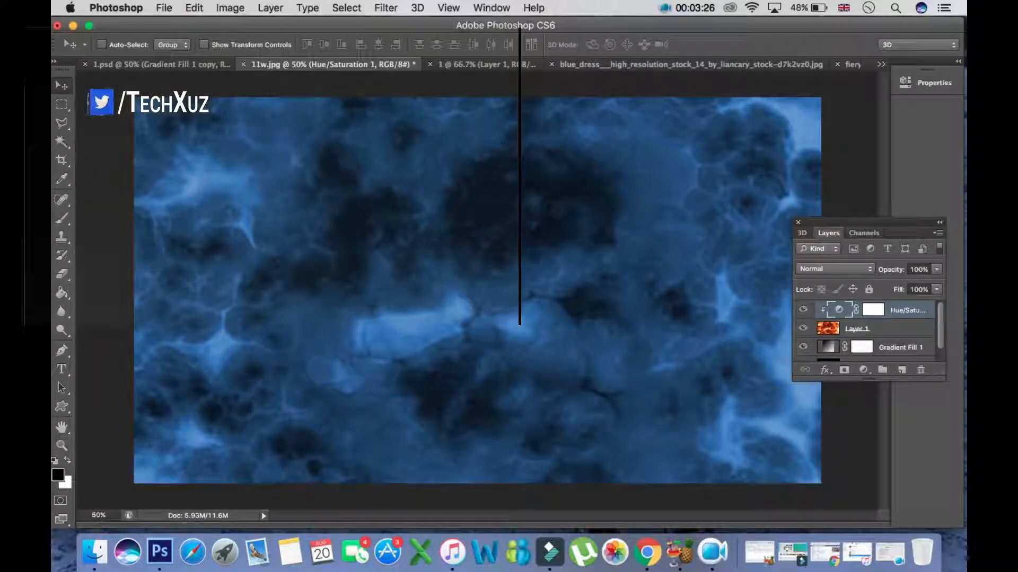
pyautogui.keyDown('shift'); pyautogui.click(891, 329); pyautogui.keyUp('shift')
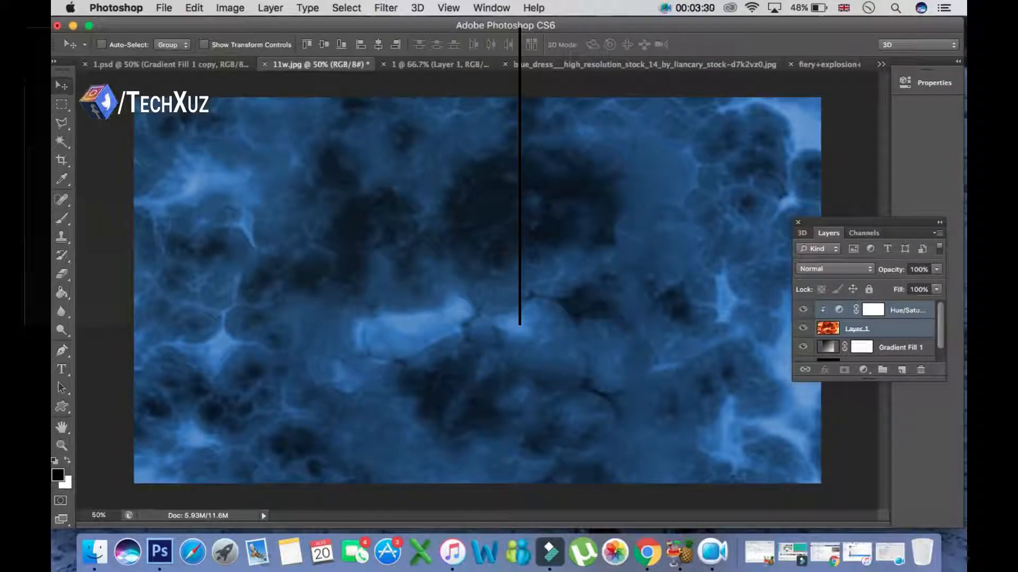
pyautogui.rightClick(888, 329)
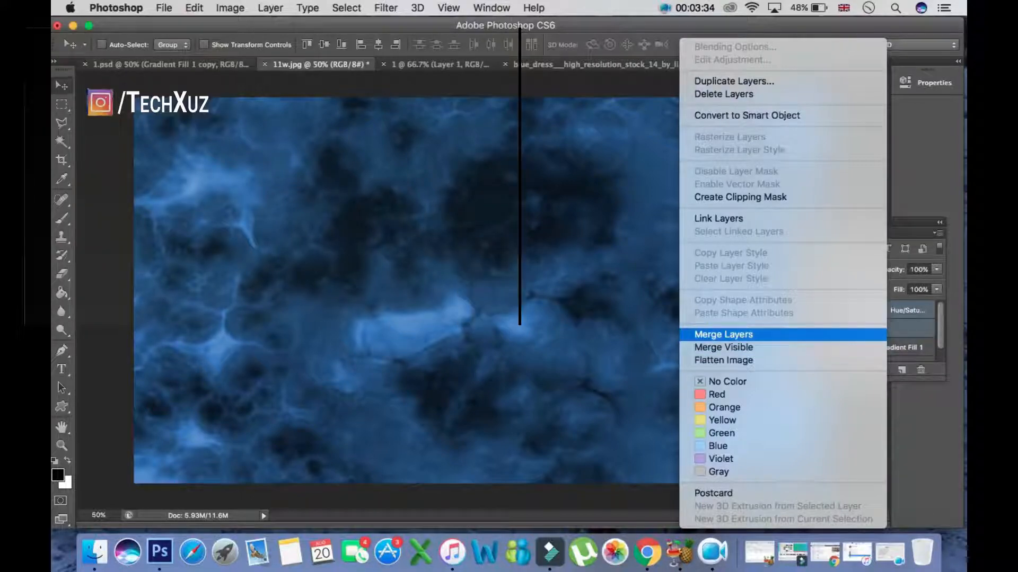
pyautogui.click(880, 334)
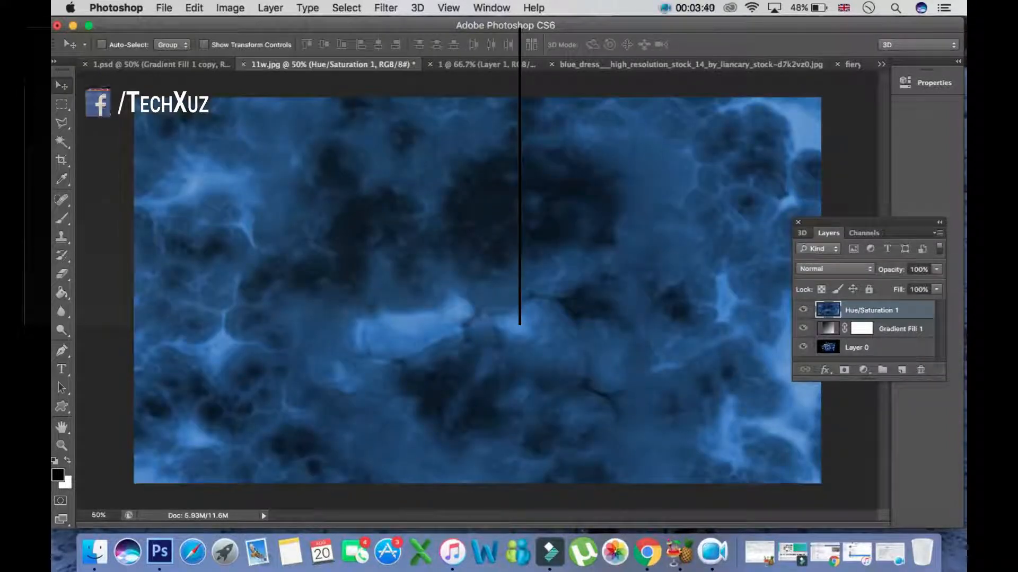
# - Set the merged texture layer's blend mode to Soft Light and move it together with Gradient Fill 1 beneath the car's Layer 0
pyautogui.click(845, 269)
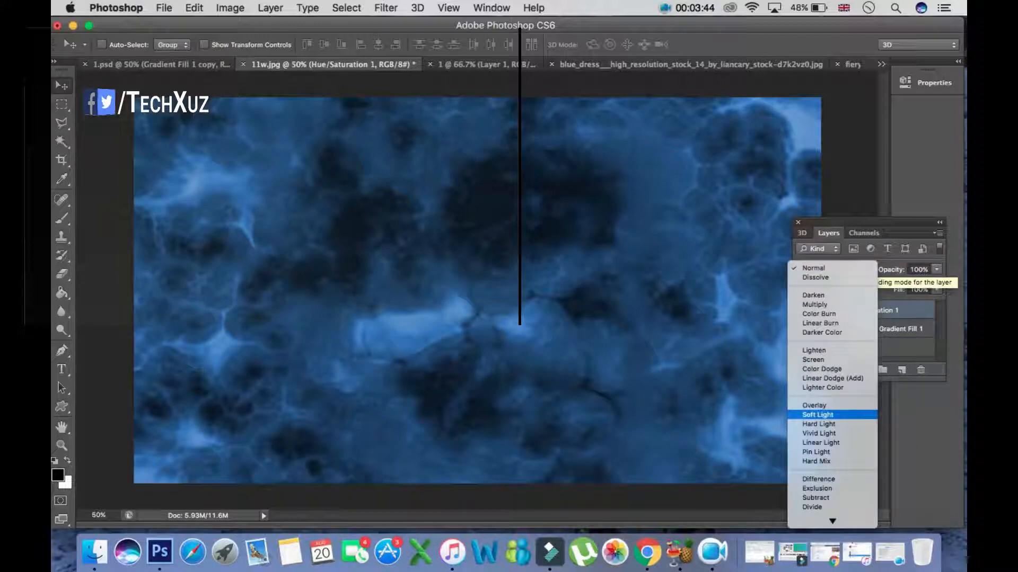
pyautogui.click(818, 414)
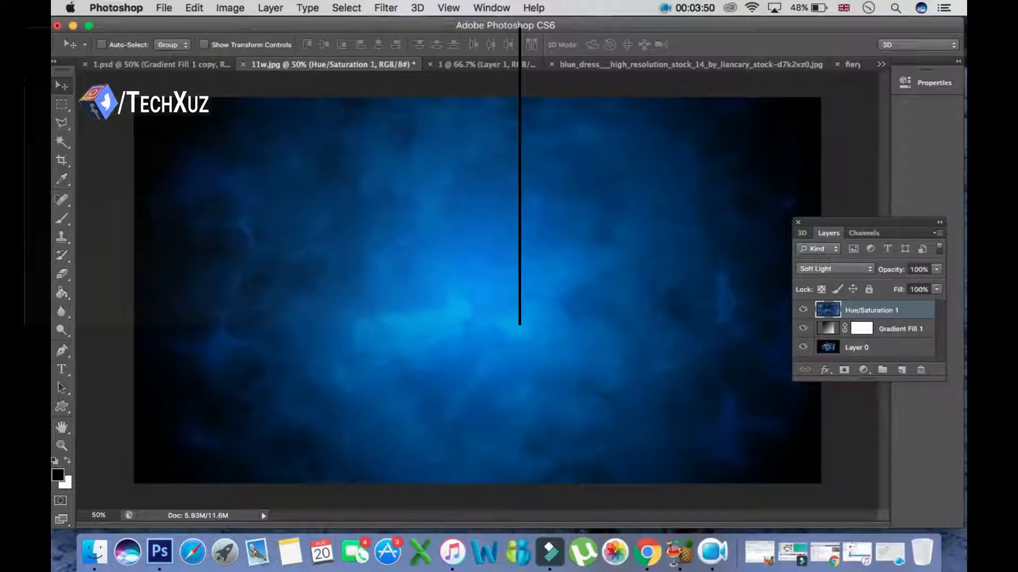
pyautogui.keyDown('shift'); pyautogui.click(900, 328); pyautogui.keyUp('shift')
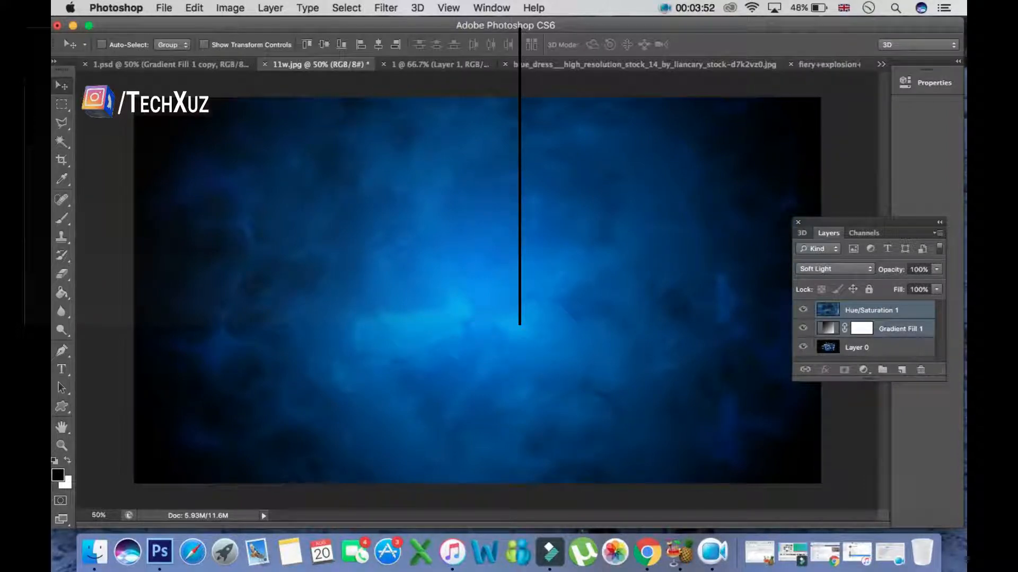
pyautogui.moveTo(900, 329); pyautogui.dragTo(903, 356)
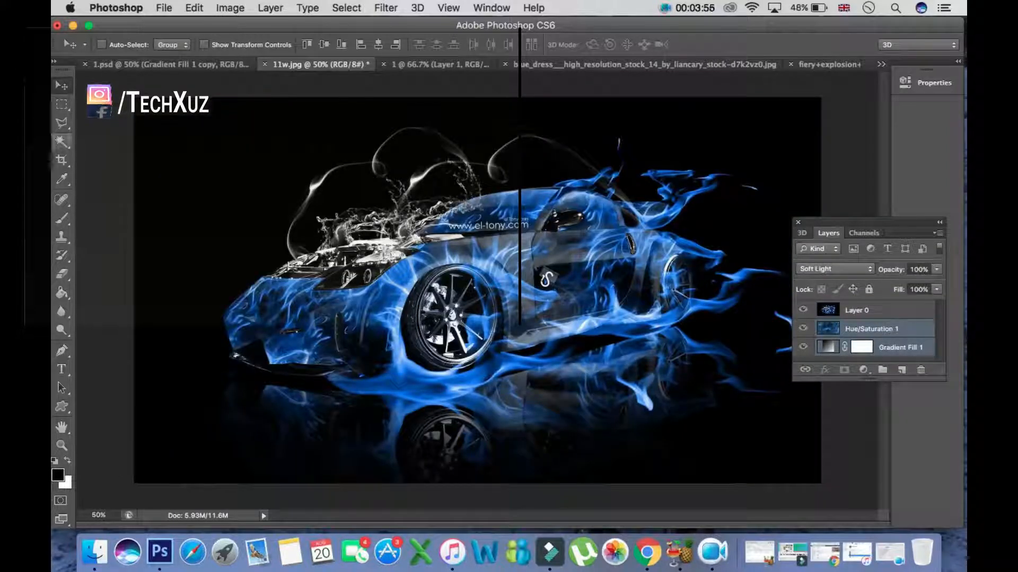
# - Select the black background around the car on Layer 0 with the Magic Wand at tolerance 32, delete it and deselect
pyautogui.click(61, 141)
pyautogui.click(879, 310)
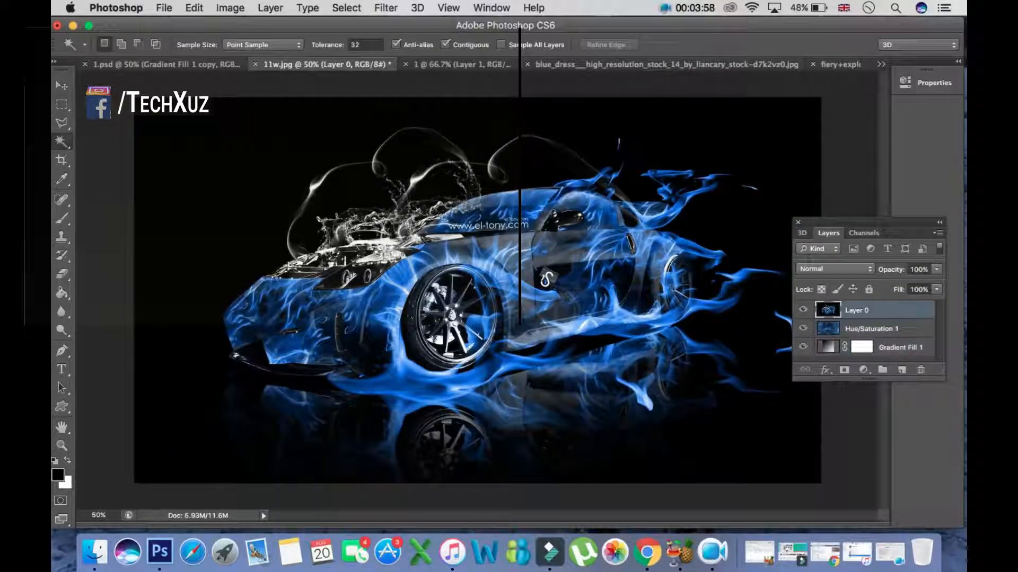
pyautogui.click(61, 141)
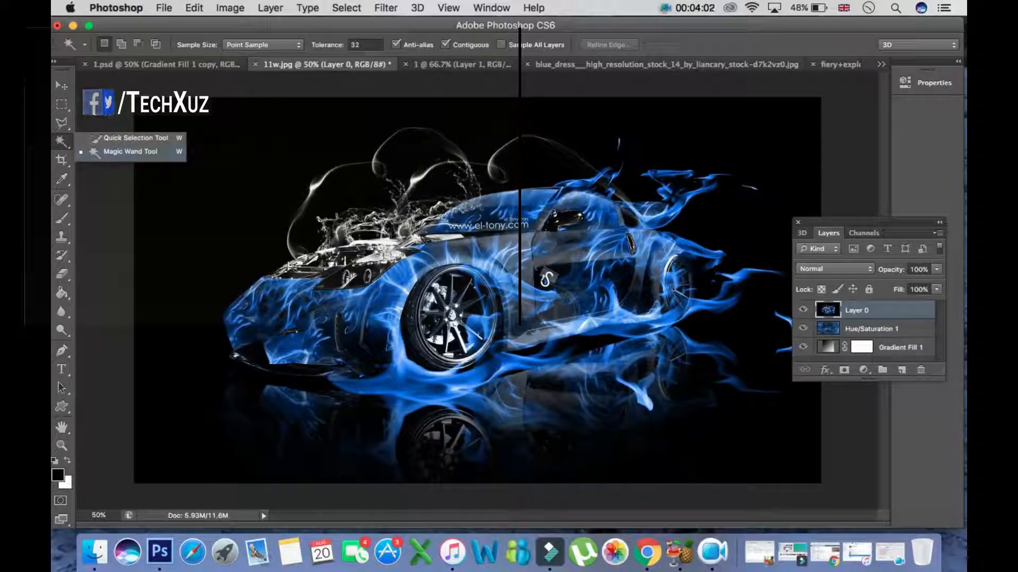
pyautogui.press('Escape')
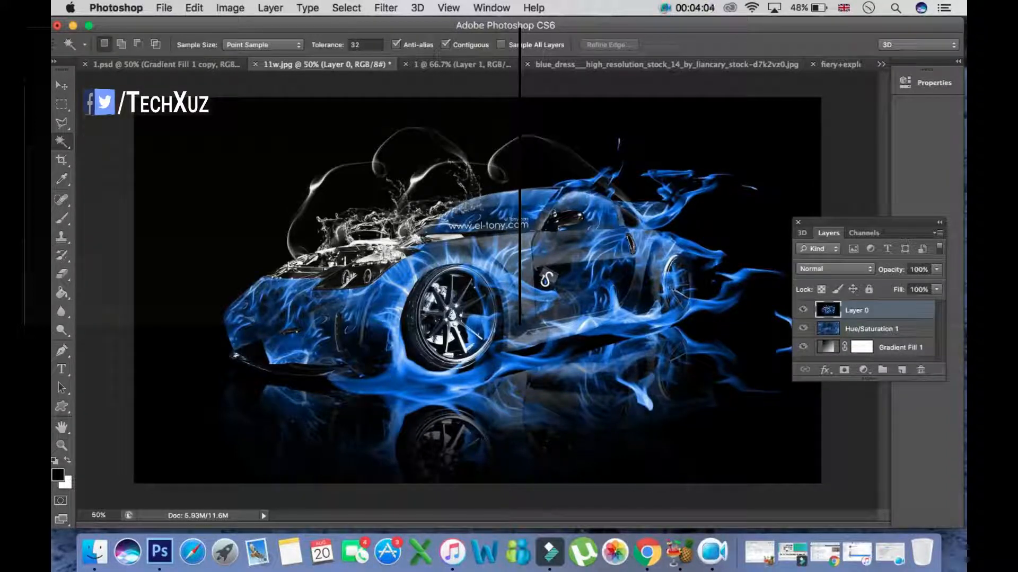
pyautogui.click(546, 278)
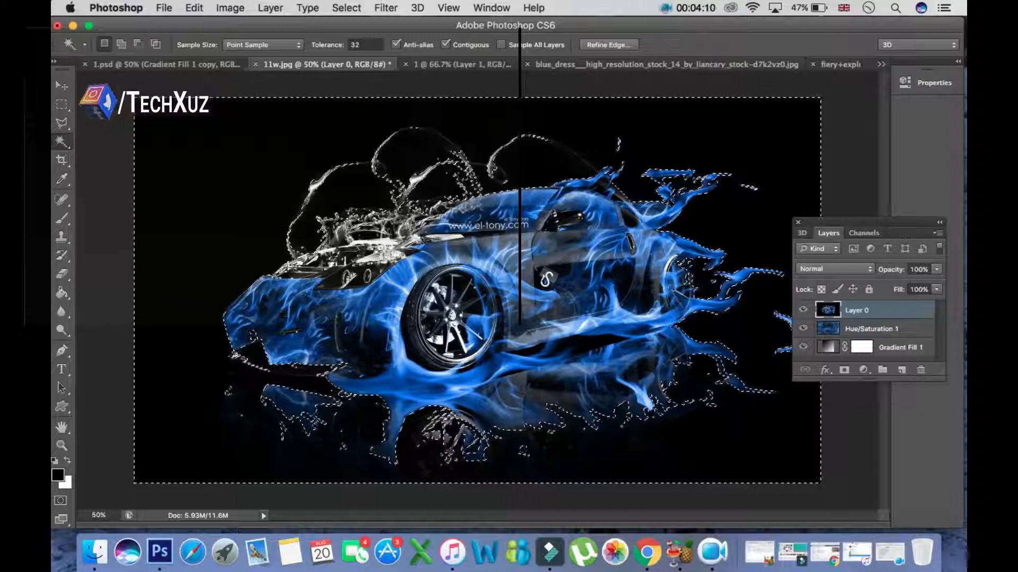
pyautogui.press('BackSpace')
pyautogui.press('super+d')
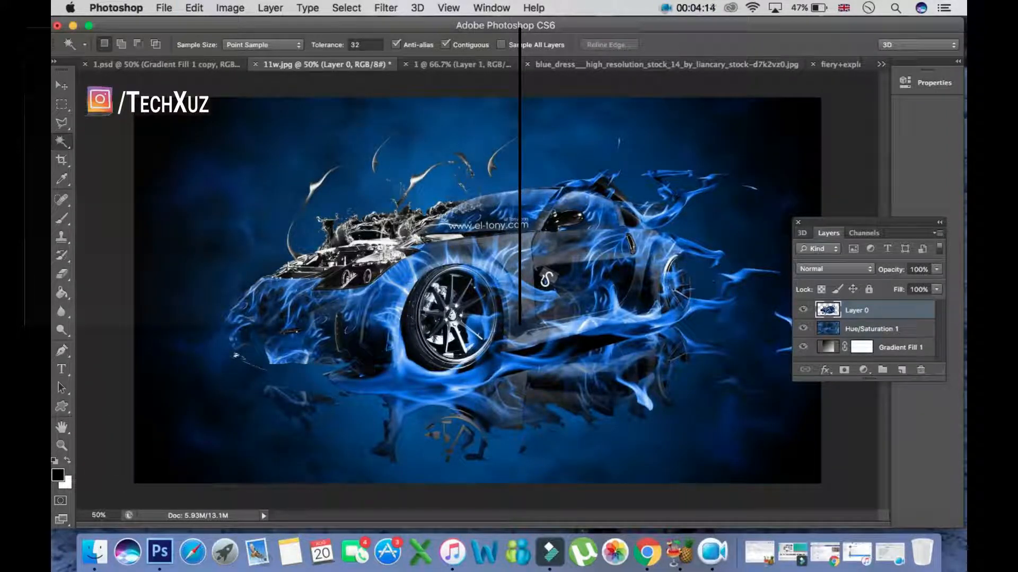
# - Free-transform the car layer to about 90.38% width and 87.97% height, shift it slightly right and down, and apply the transformation
pyautogui.press('super+t')
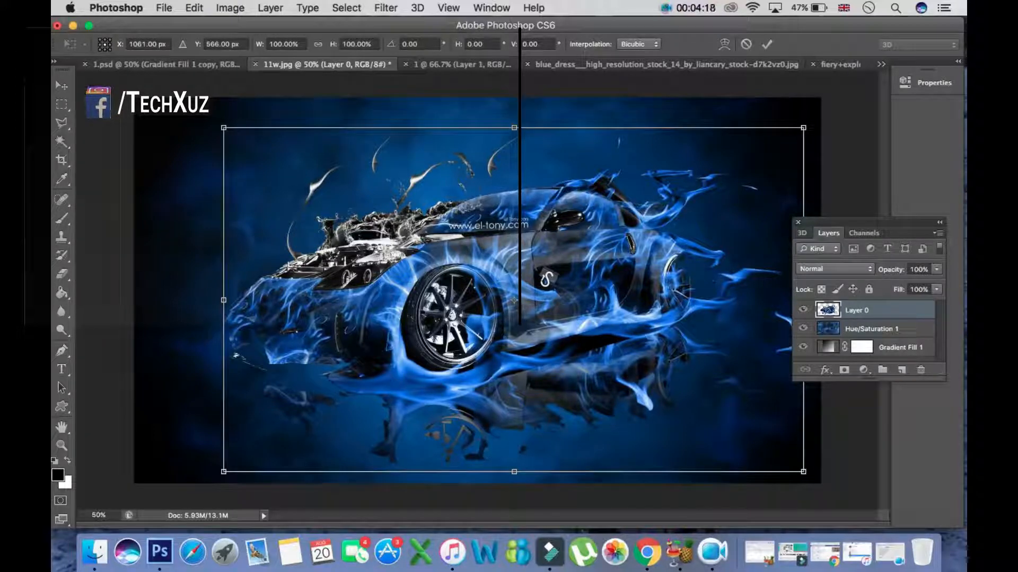
pyautogui.moveTo(803, 128); pyautogui.dragTo(756, 165)
pyautogui.moveTo(519, 301)
pyautogui.mouseDown()
pyautogui.moveTo(564, 313)
pyautogui.moveTo(537, 324)
pyautogui.moveTo(530, 312)
pyautogui.mouseUp()
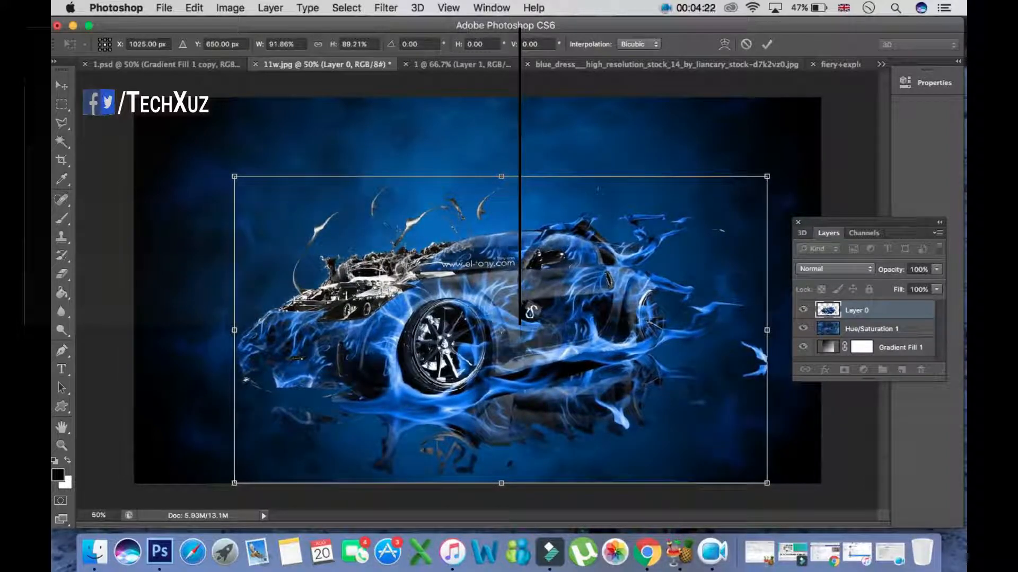
pyautogui.moveTo(766, 176); pyautogui.dragTo(785, 157)
pyautogui.moveTo(549, 275); pyautogui.dragTo(556, 311)
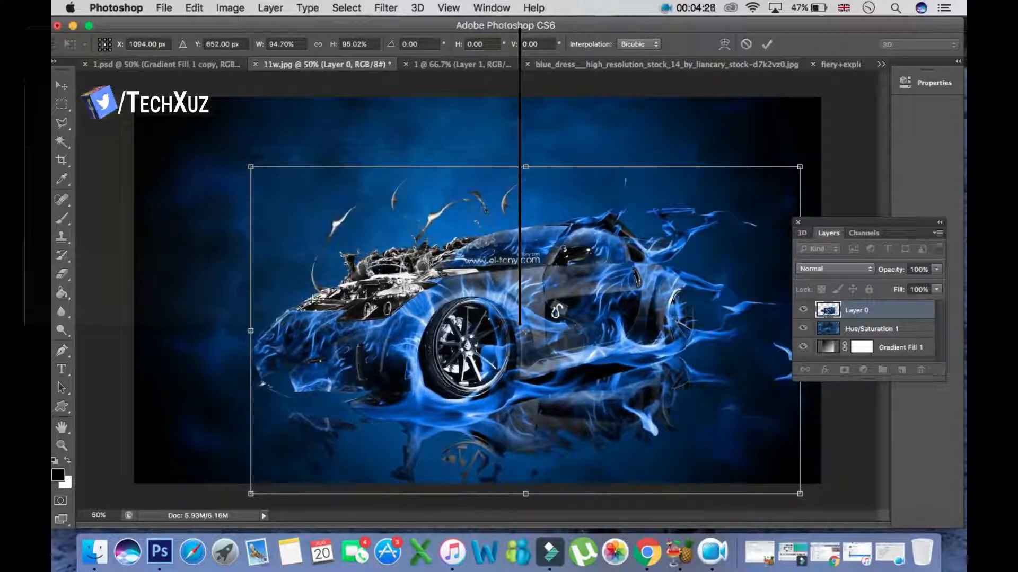
pyautogui.moveTo(251, 494); pyautogui.dragTo(276, 470)
pyautogui.click(61, 85)
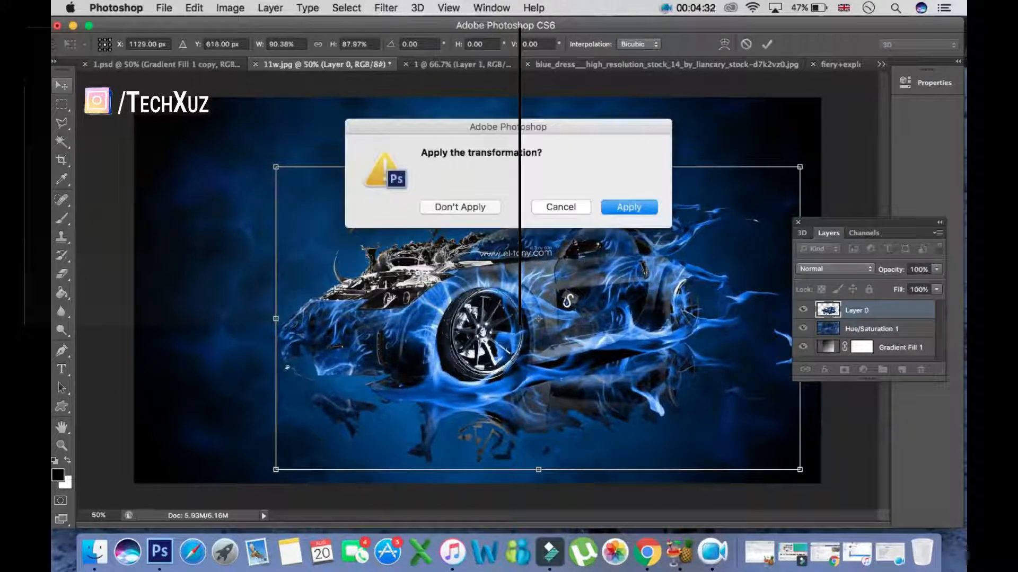
pyautogui.press('Return')
# - Crop the image more tightly around the car by trimming the canvas's left, right and top edges
pyautogui.click(62, 159)
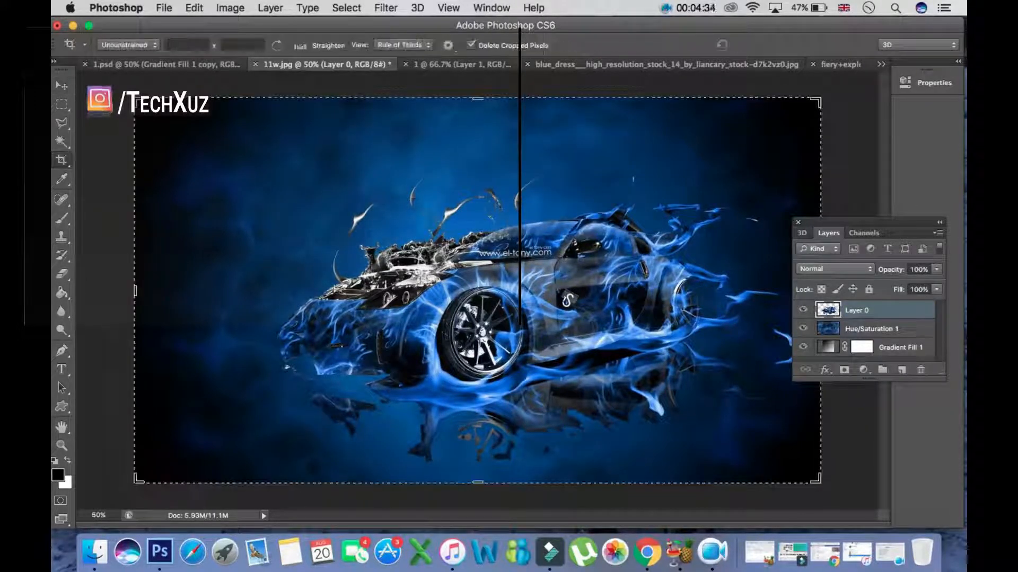
pyautogui.click(62, 159)
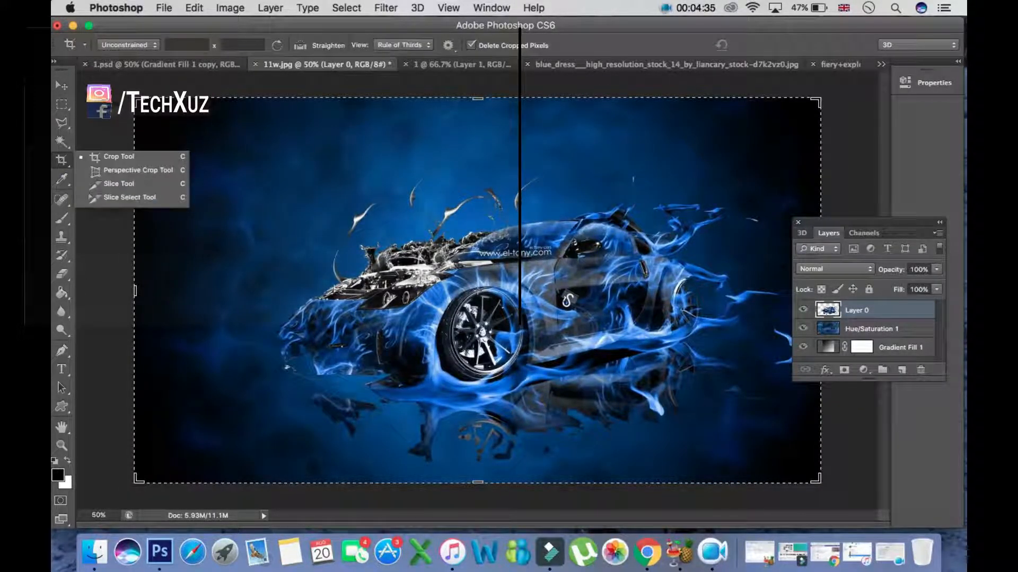
pyautogui.click(119, 156)
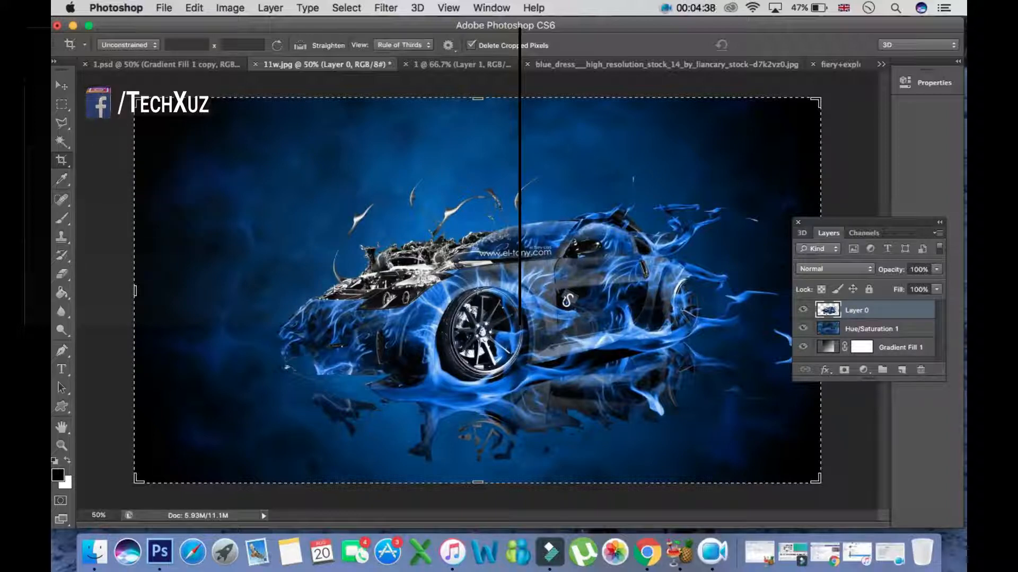
pyautogui.moveTo(135, 290); pyautogui.dragTo(161, 292)
pyautogui.moveTo(869, 222); pyautogui.dragTo(947, 226)
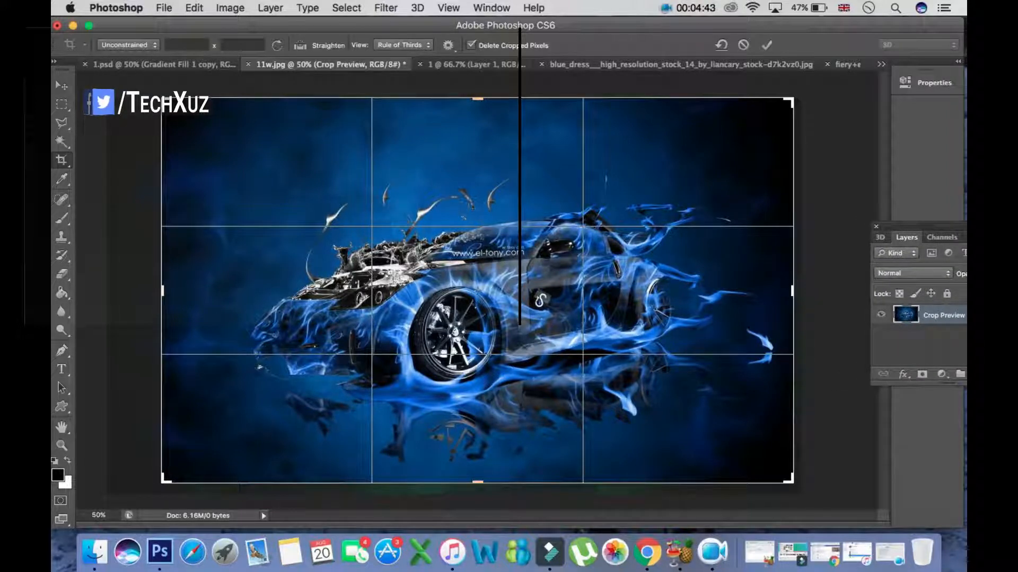
pyautogui.moveTo(792, 291)
pyautogui.mouseDown()
pyautogui.moveTo(772, 291)
pyautogui.moveTo(785, 290)
pyautogui.mouseUp()
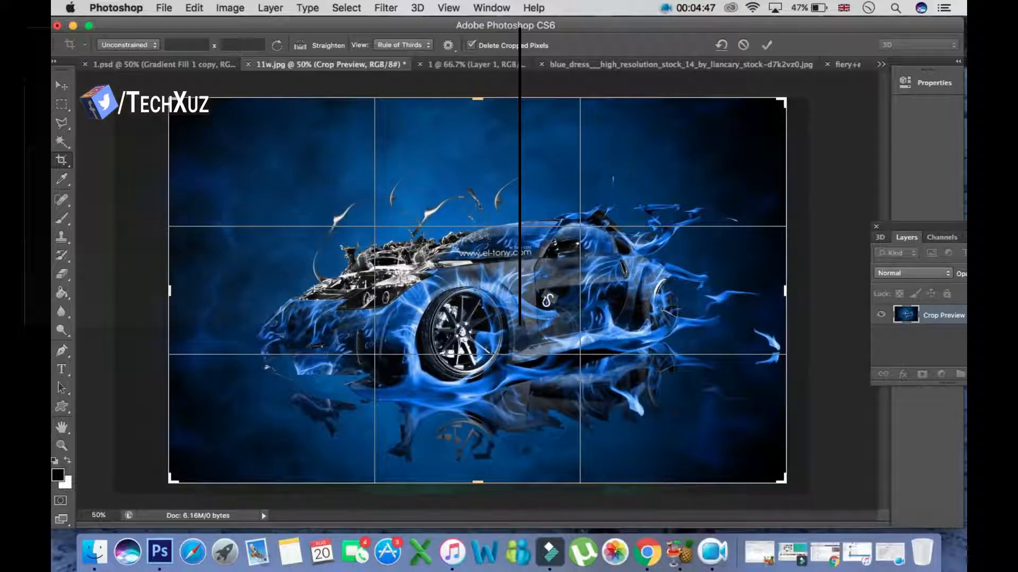
pyautogui.moveTo(478, 99); pyautogui.dragTo(478, 121)
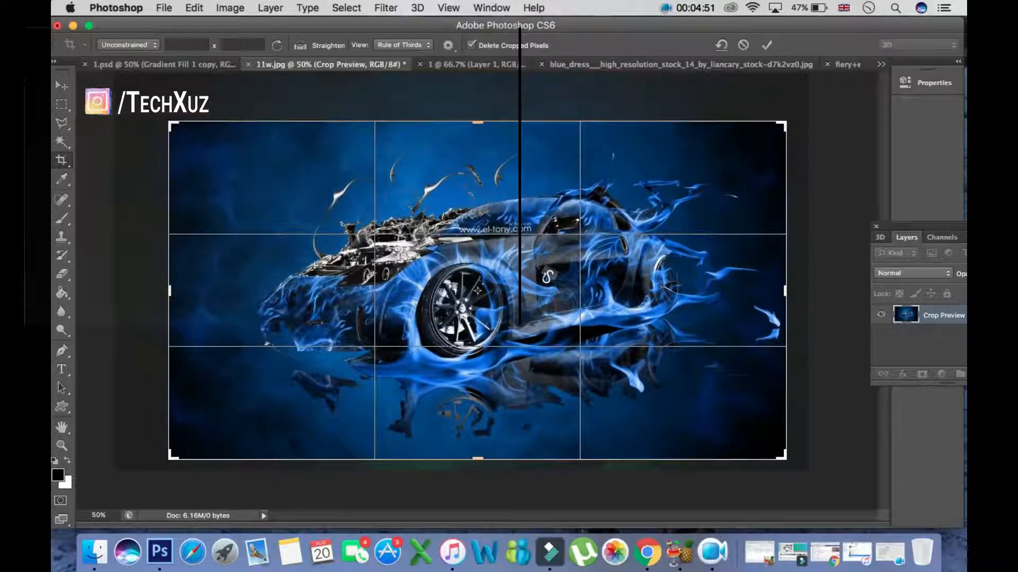
pyautogui.moveTo(170, 290); pyautogui.dragTo(195, 291)
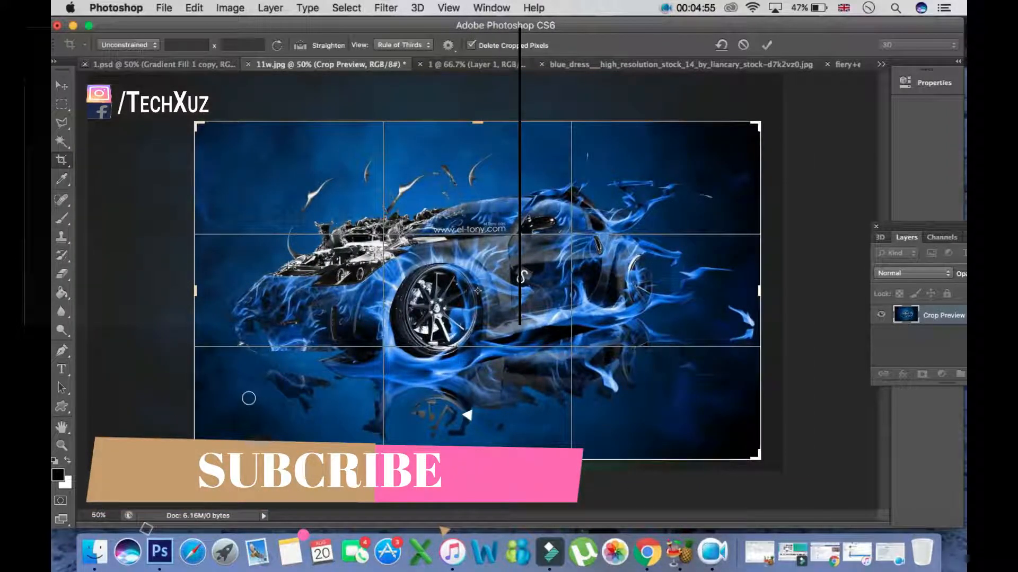
pyautogui.press('v')
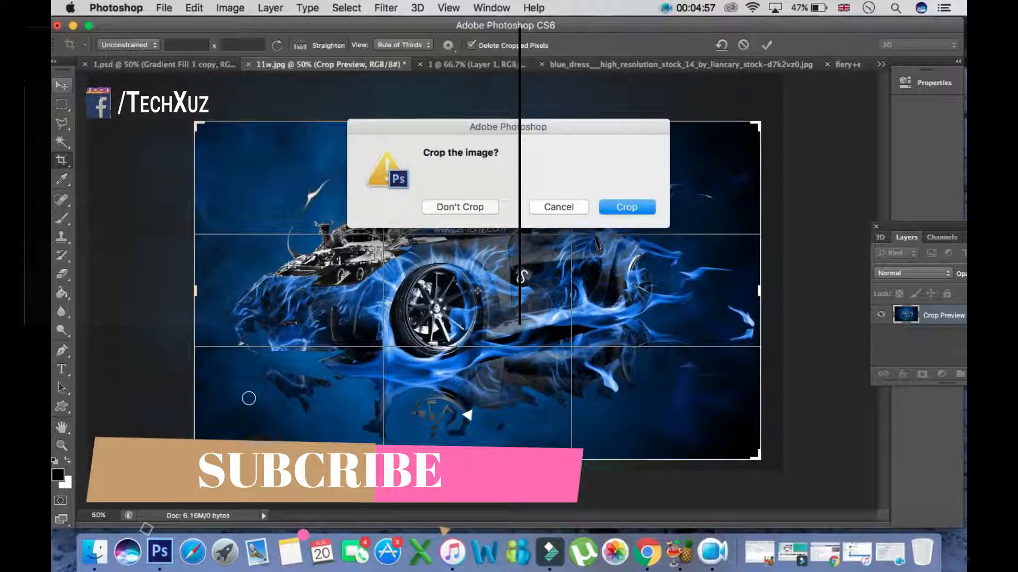
pyautogui.press('Return')
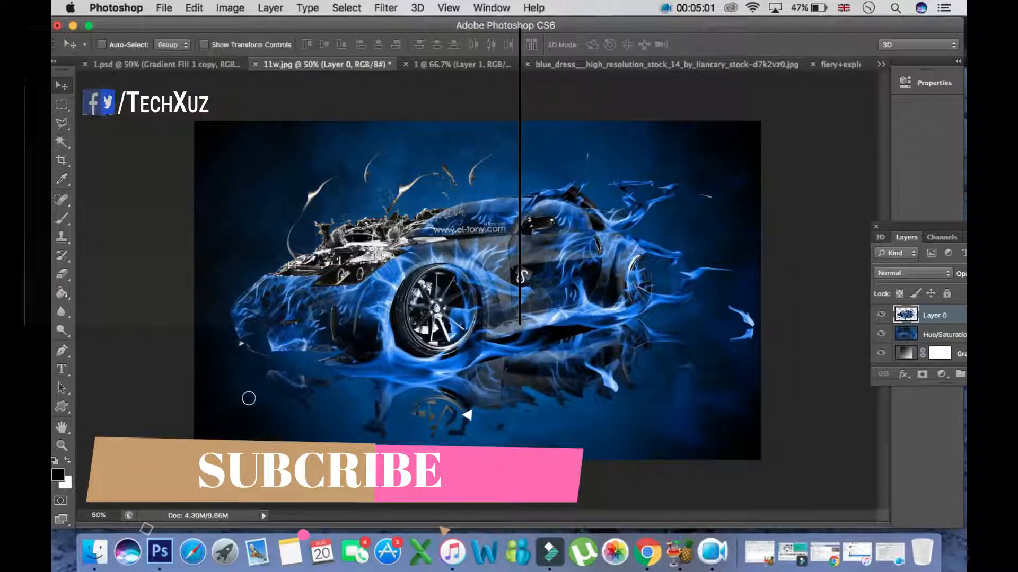
# - Free-transform the car layer to 104.64% width and 106.13% height, centred at about X 817 px, Y 574 px, and apply it
pyautogui.hotkey('ctrl', 't')
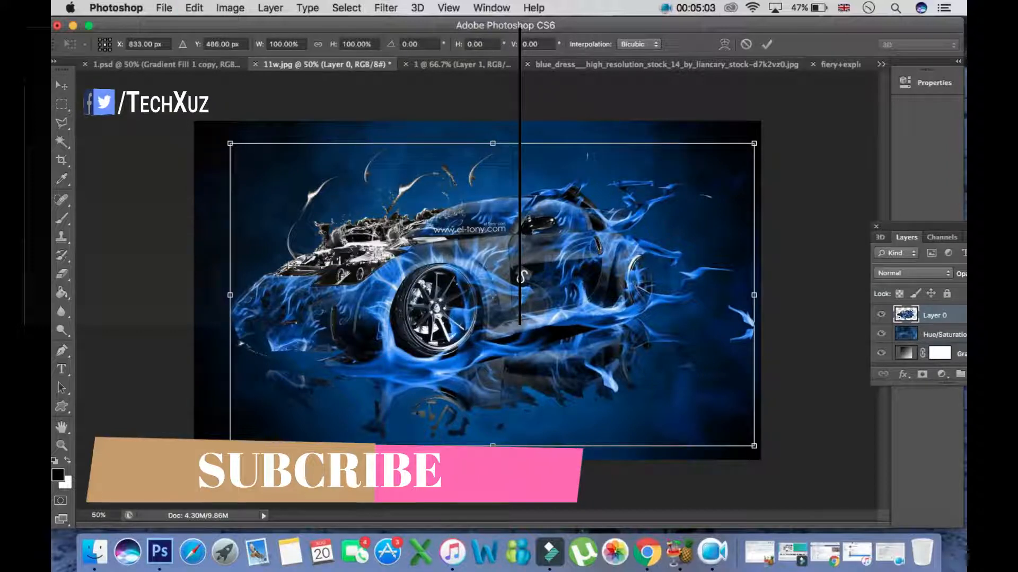
pyautogui.moveTo(522, 276); pyautogui.dragTo(521, 303)
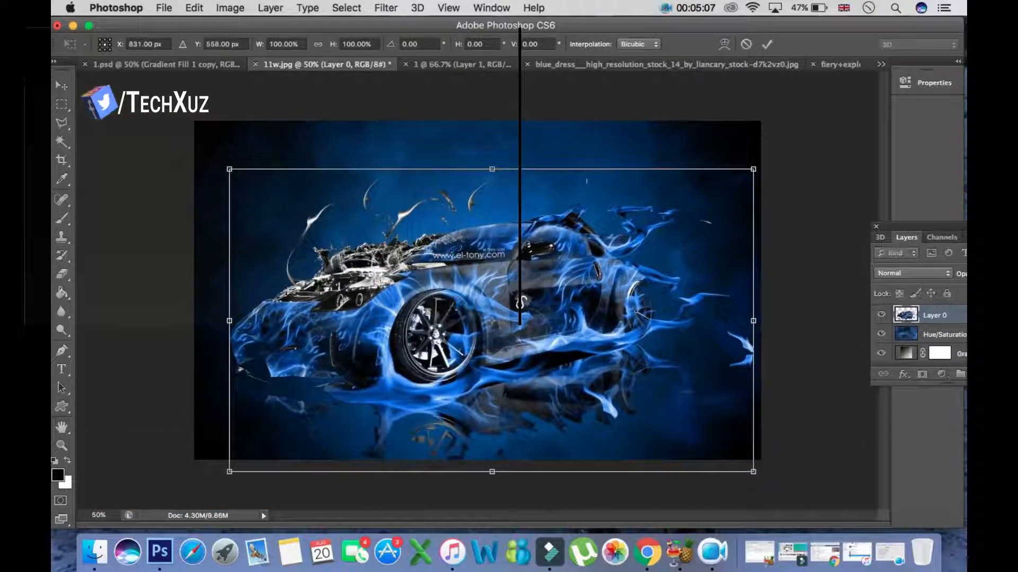
pyautogui.moveTo(754, 169); pyautogui.dragTo(777, 142)
pyautogui.moveTo(529, 284)
pyautogui.mouseDown()
pyautogui.moveTo(552, 279)
pyautogui.moveTo(544, 293)
pyautogui.mouseUp()
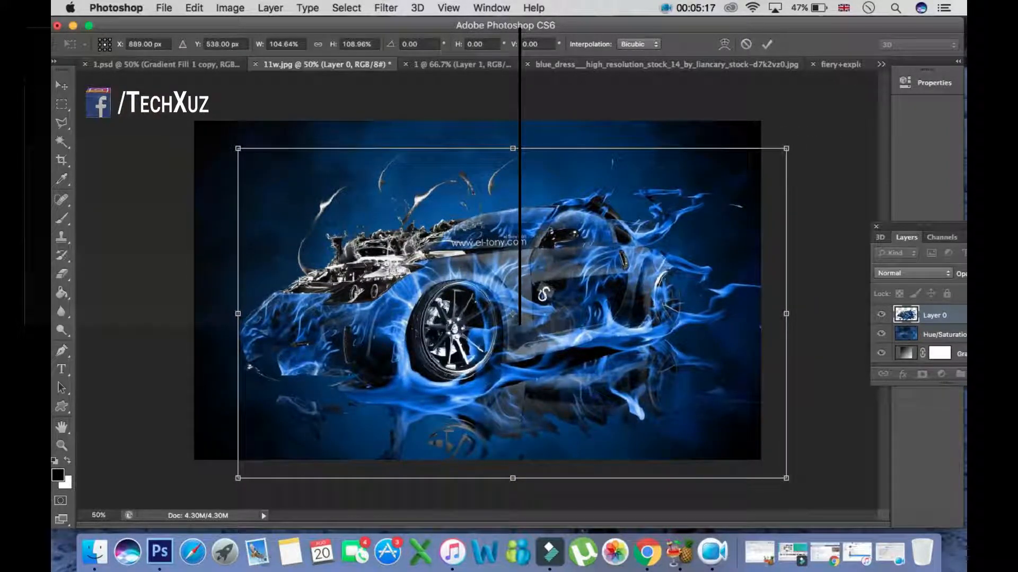
pyautogui.moveTo(543, 295); pyautogui.dragTo(517, 302)
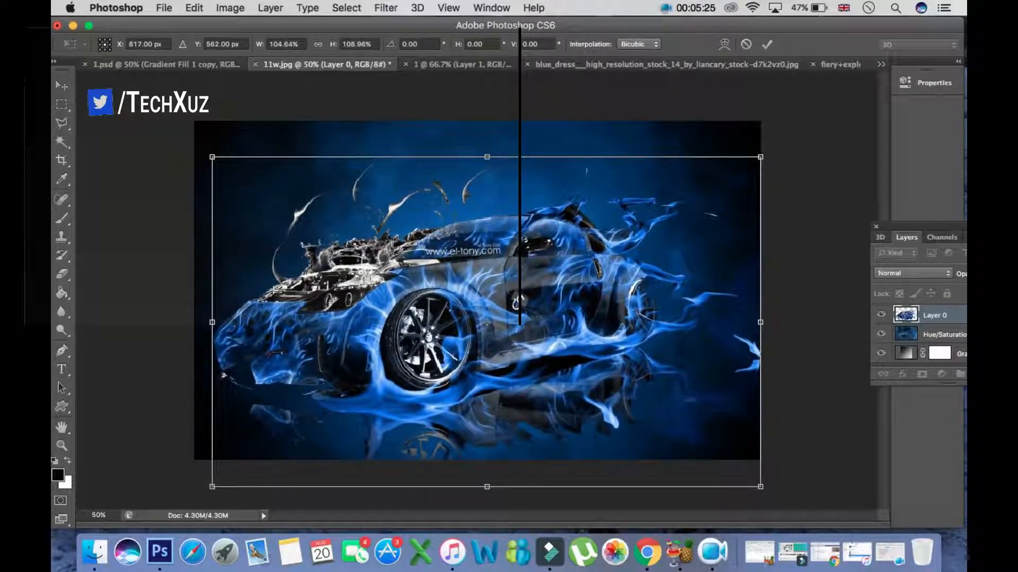
pyautogui.moveTo(760, 157)
pyautogui.mouseDown()
pyautogui.moveTo(773, 157)
pyautogui.moveTo(760, 166)
pyautogui.mouseUp()
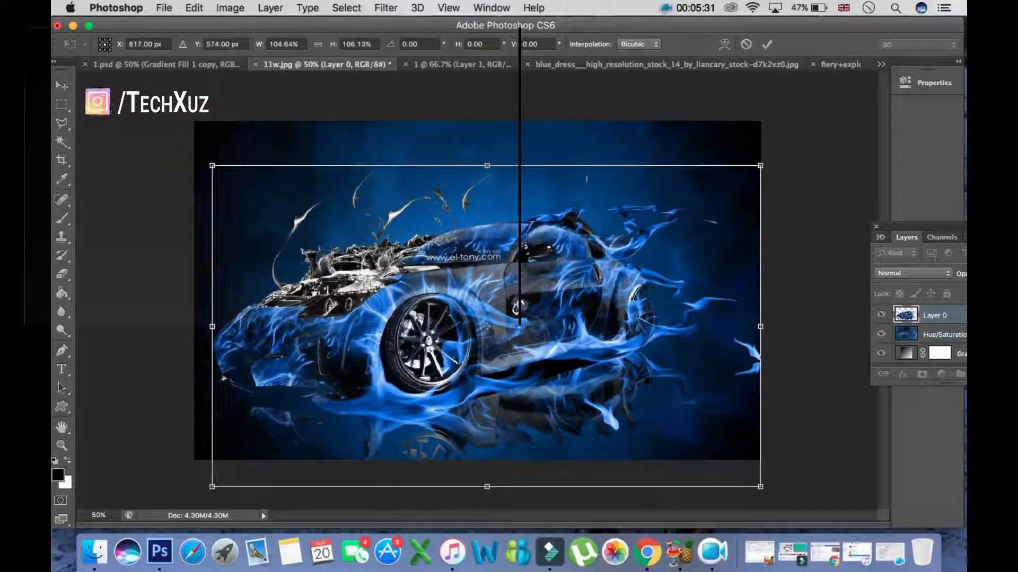
pyautogui.click(62, 85)
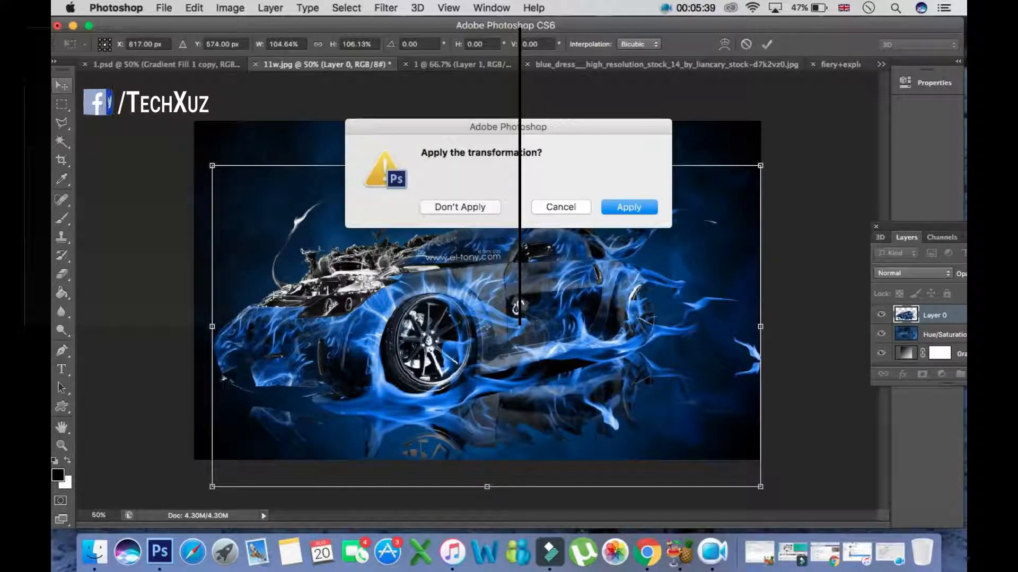
pyautogui.press('Return')
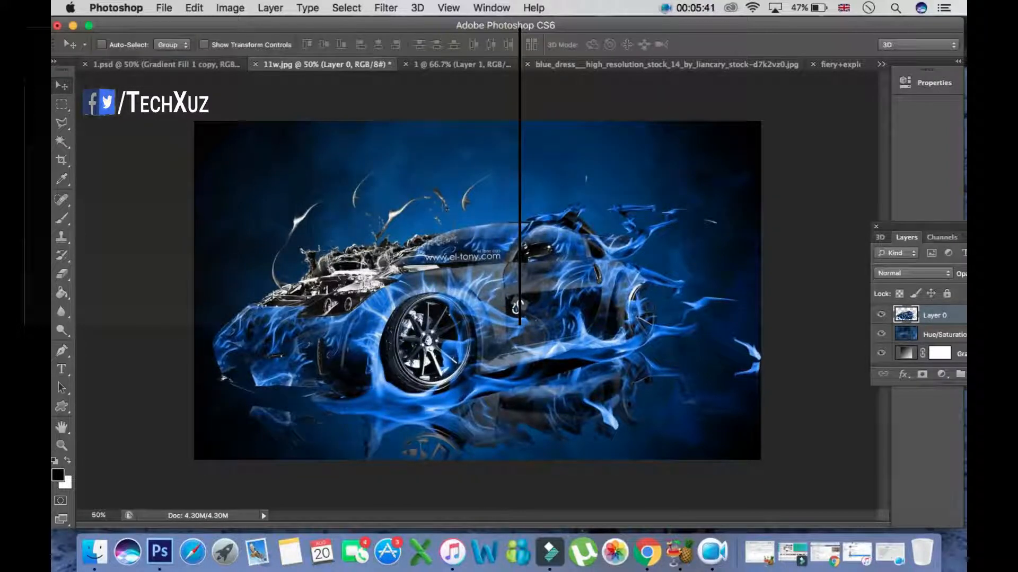
# - Duplicate the Gradient Fill 1 layer, move the copy above Layer 0 to the top of the layer stack, and hide it
pyautogui.moveTo(916, 227); pyautogui.dragTo(803, 204)
pyautogui.click(864, 331)
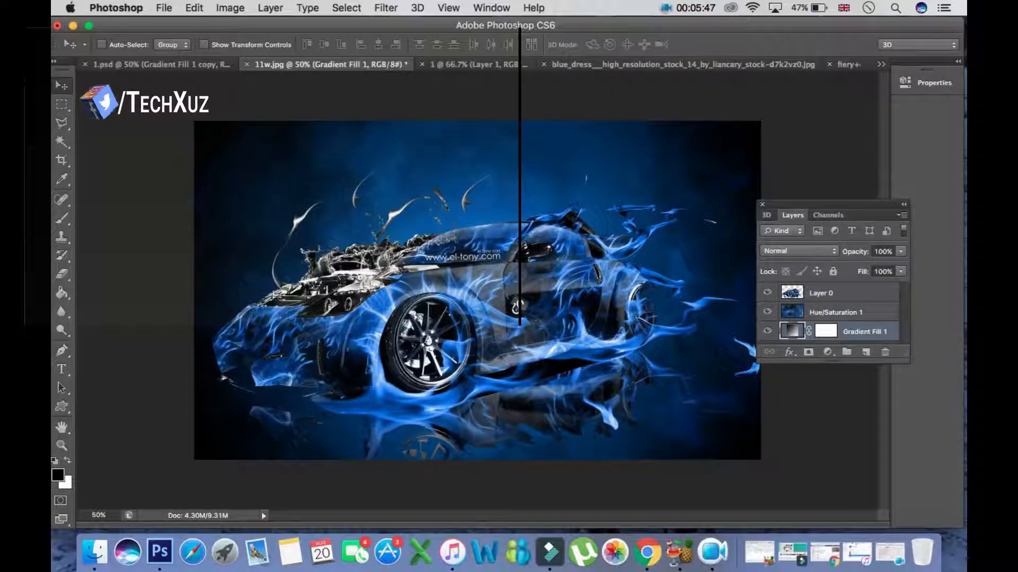
pyautogui.press('super+j')
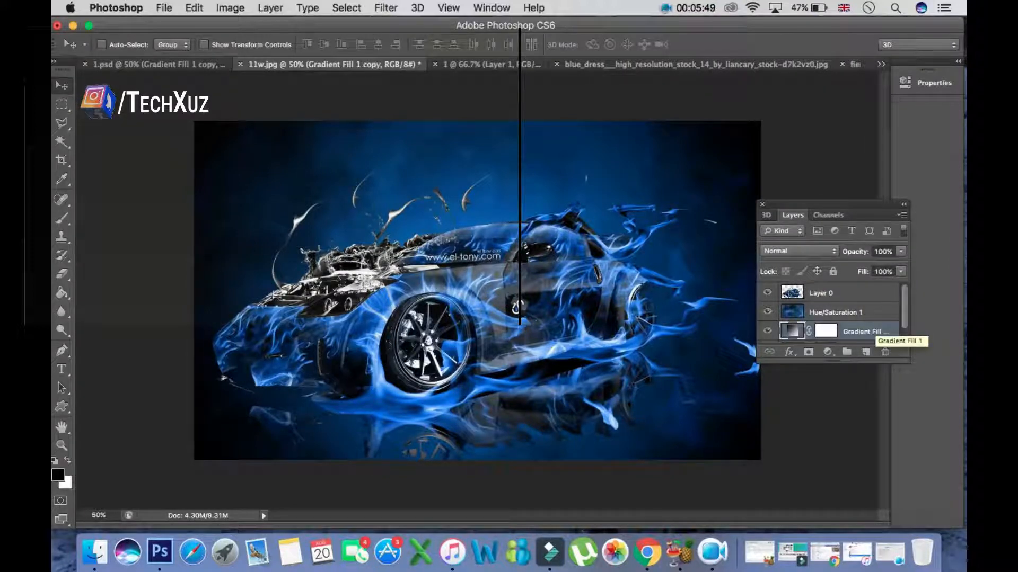
pyautogui.scroll(-1, 869, 331)
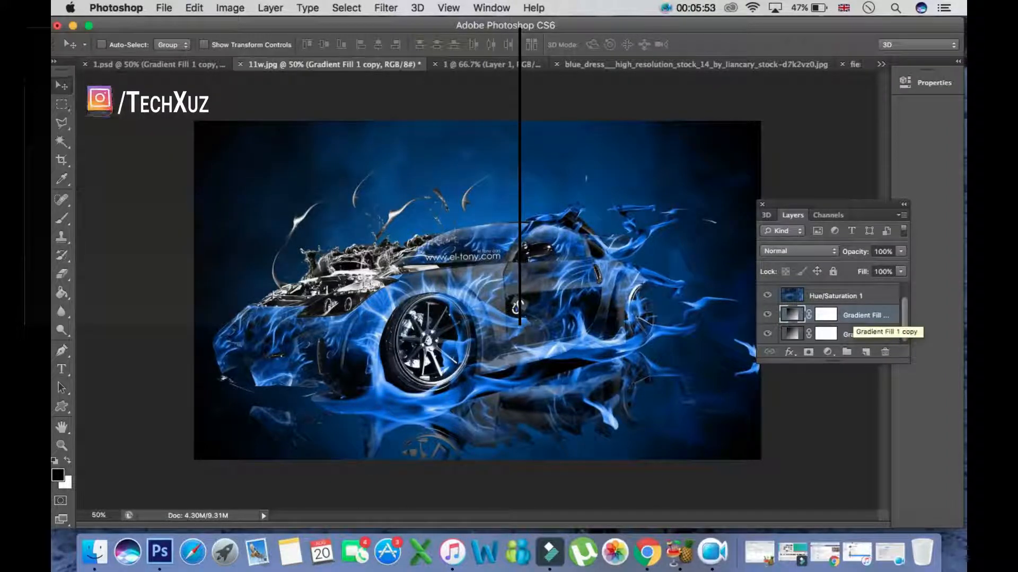
pyautogui.scroll(2, 838, 315)
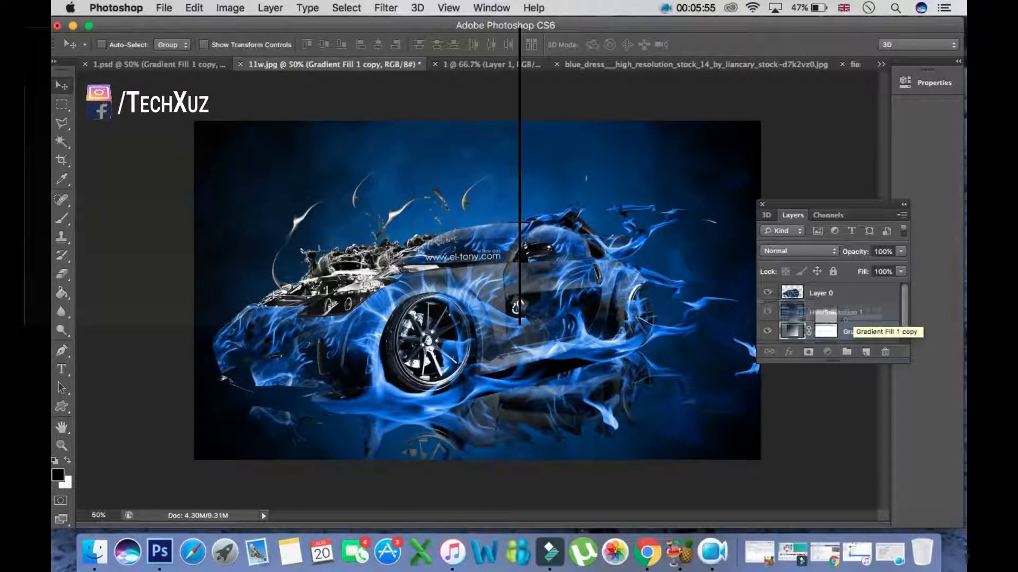
pyautogui.moveTo(859, 293); pyautogui.dragTo(859, 289)
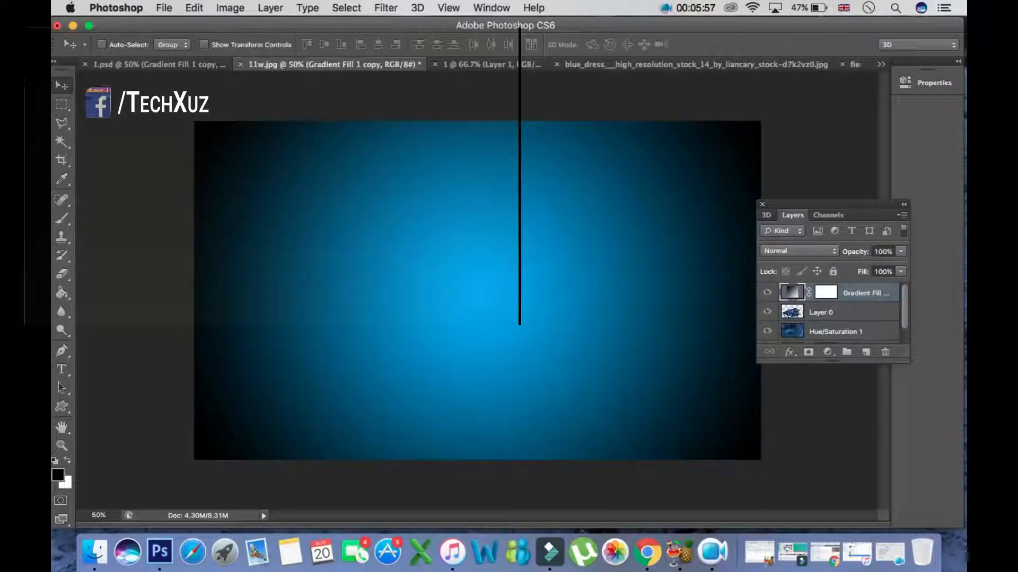
pyautogui.click(767, 292)
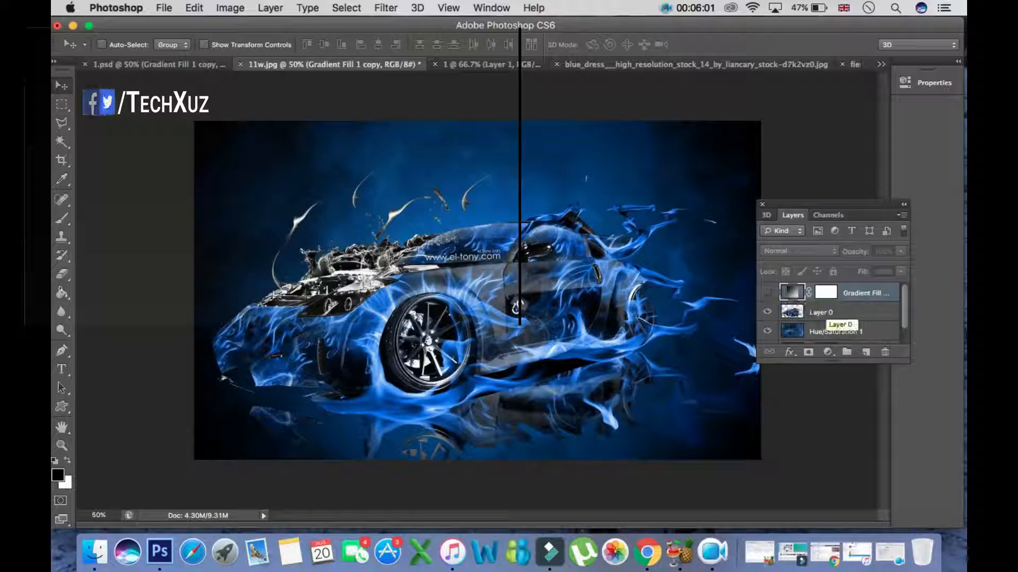
# - Copy the cut-out woman in the blue dress from document 1 into 11w.jpg, directly above the car's Layer 0
pyautogui.click(825, 318)
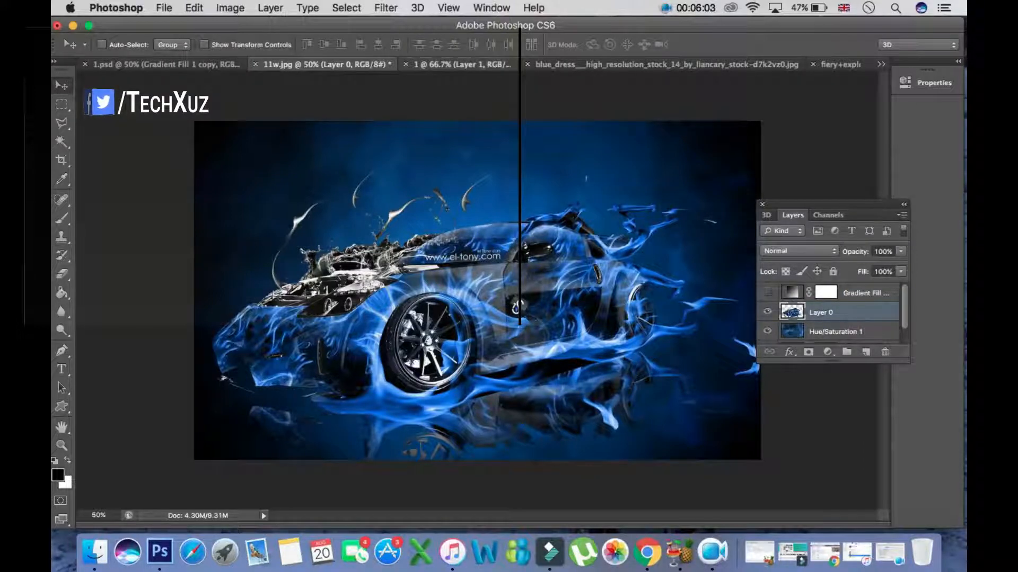
pyautogui.click(459, 64)
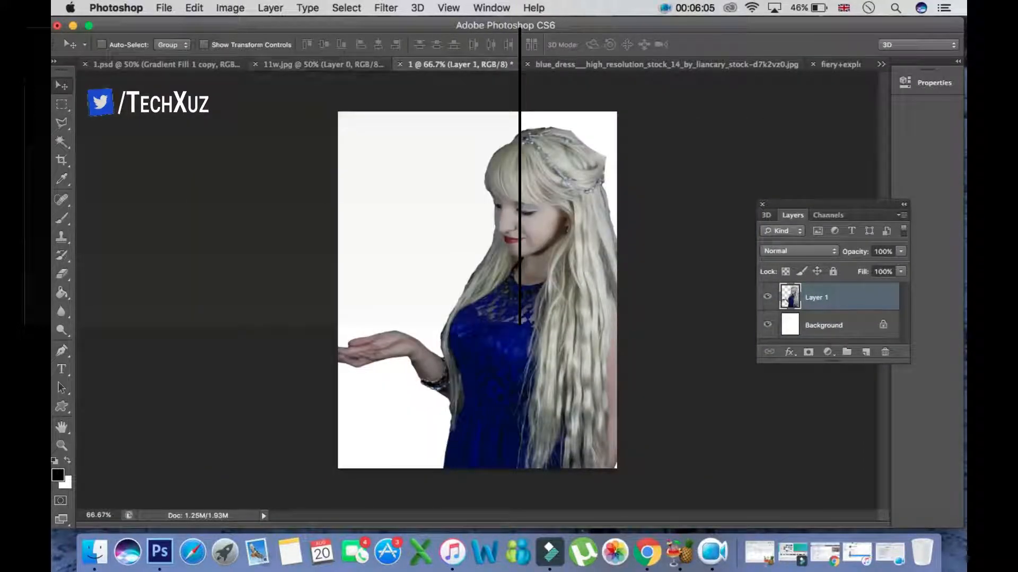
pyautogui.click(666, 65)
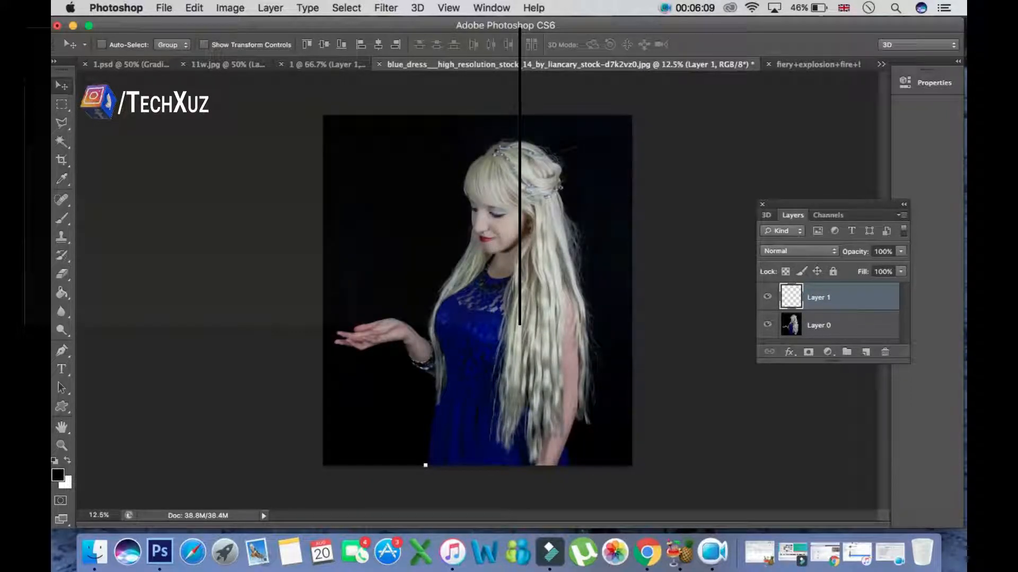
pyautogui.click(326, 64)
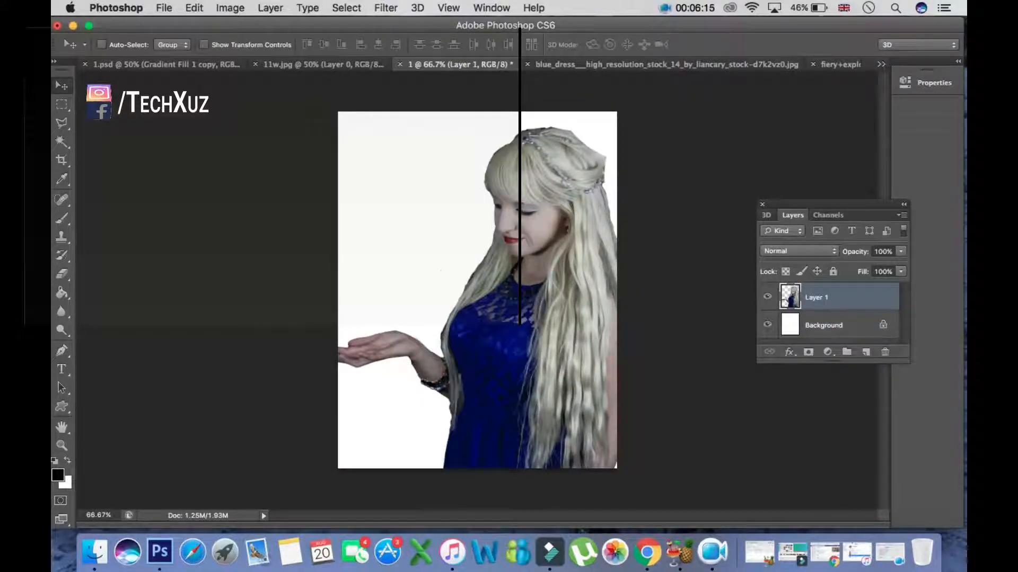
pyautogui.moveTo(561, 241); pyautogui.dragTo(544, 308)
# - Free-transform the woman's layer to 108.58% width and 110.16% height, reaching the canvas's lower edge in front of the car, and apply it
pyautogui.press('super+t')
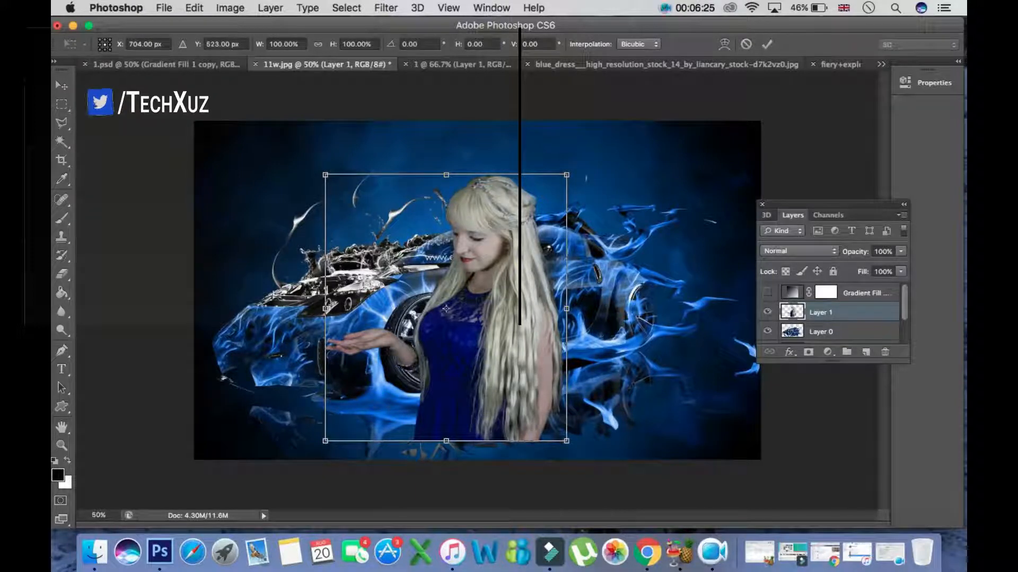
pyautogui.moveTo(566, 441); pyautogui.dragTo(576, 460)
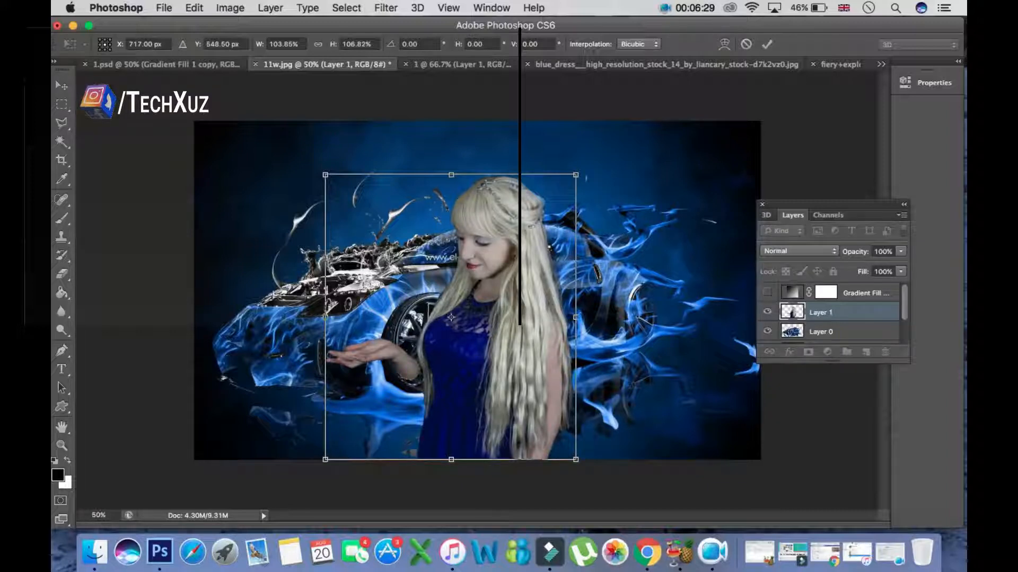
pyautogui.moveTo(575, 174)
pyautogui.mouseDown()
pyautogui.moveTo(578, 156)
pyautogui.moveTo(586, 165)
pyautogui.mouseUp()
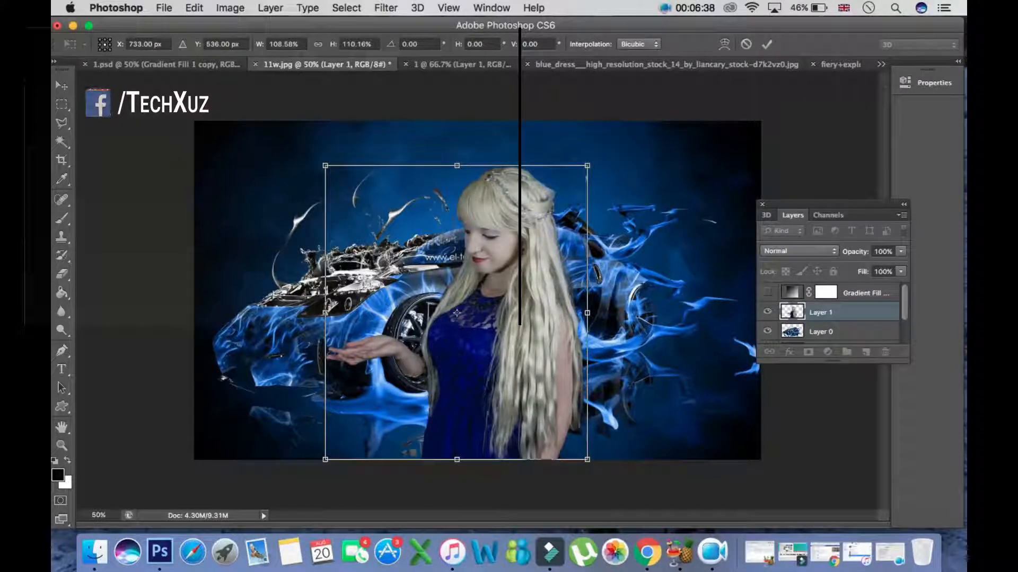
pyautogui.moveTo(457, 314); pyautogui.dragTo(455, 313)
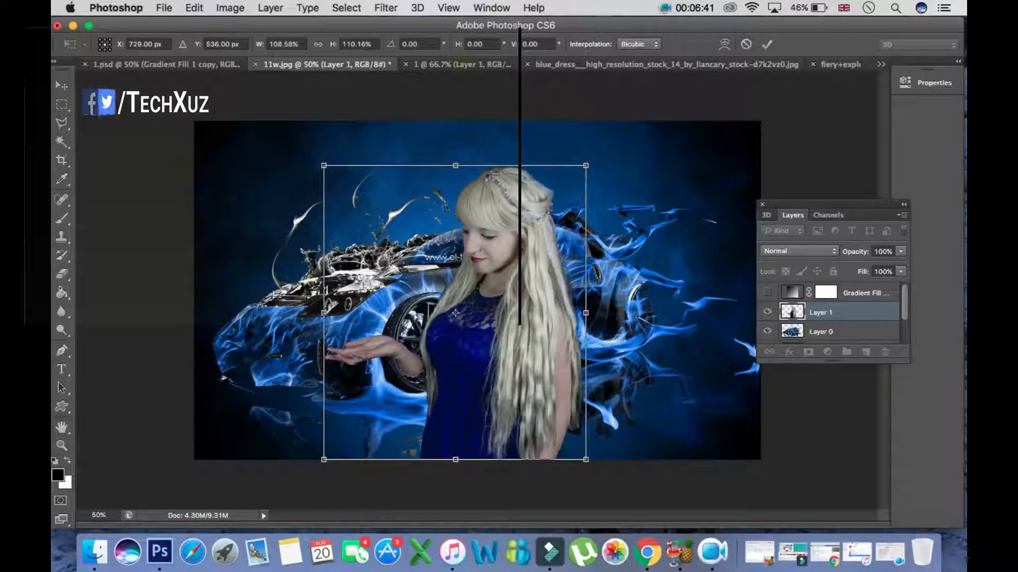
pyautogui.moveTo(586, 165)
pyautogui.mouseDown()
pyautogui.moveTo(596, 148)
pyautogui.moveTo(583, 165)
pyautogui.mouseUp()
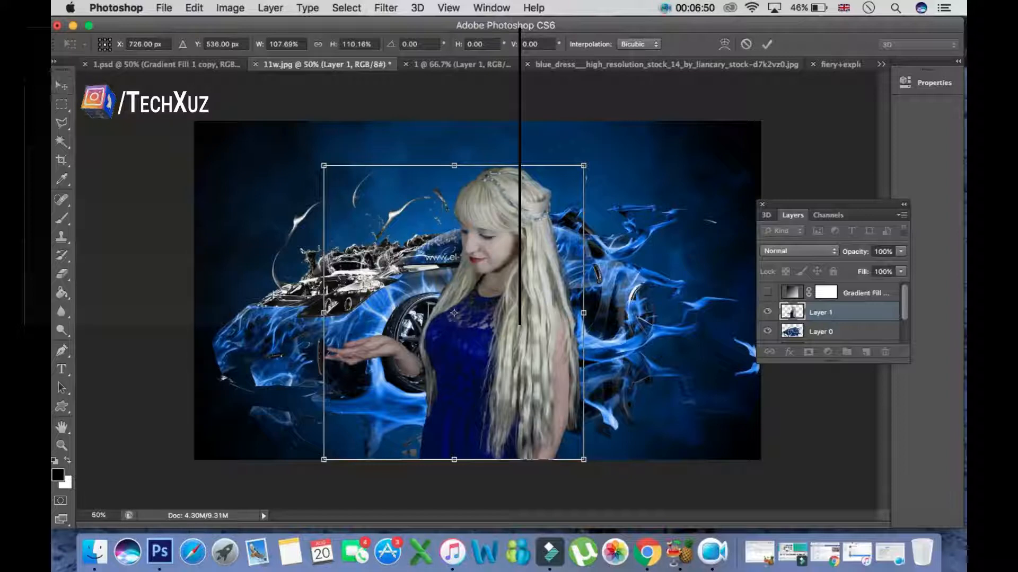
pyautogui.moveTo(583, 166); pyautogui.dragTo(585, 165)
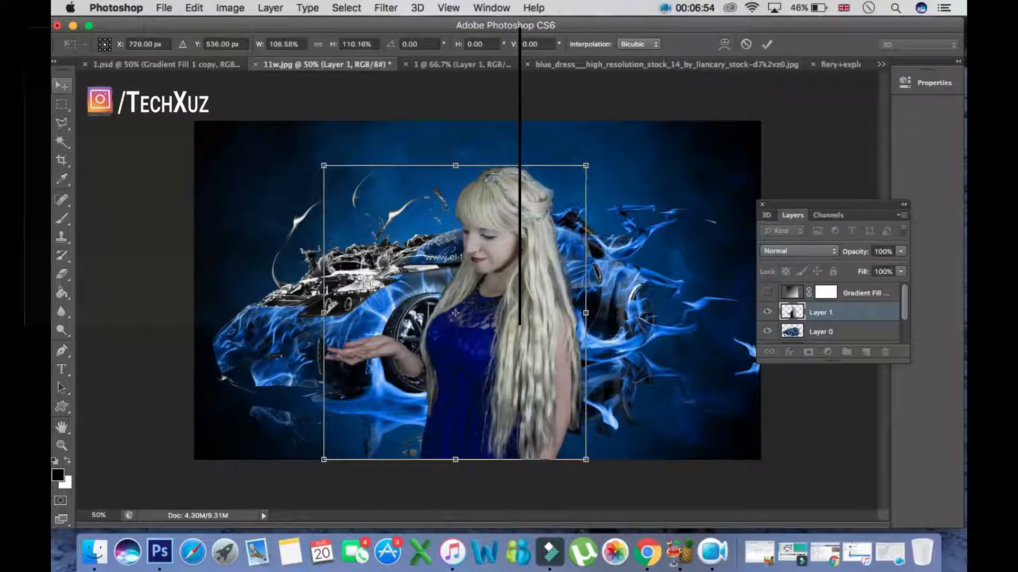
pyautogui.click(61, 85)
pyautogui.press('Return')
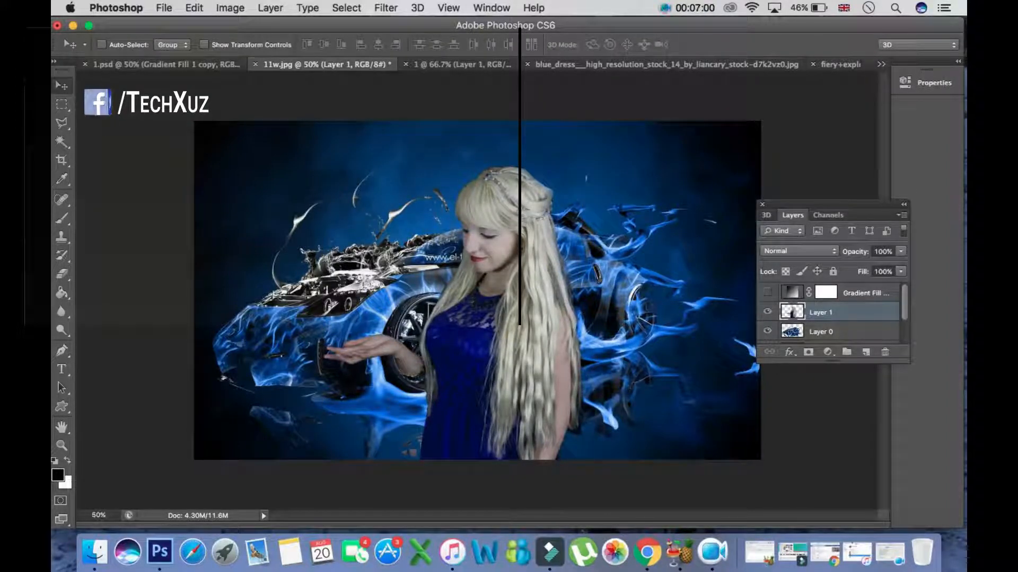
# - Make the Gradient Fill 1 copy layer visible again
pyautogui.click(767, 292)
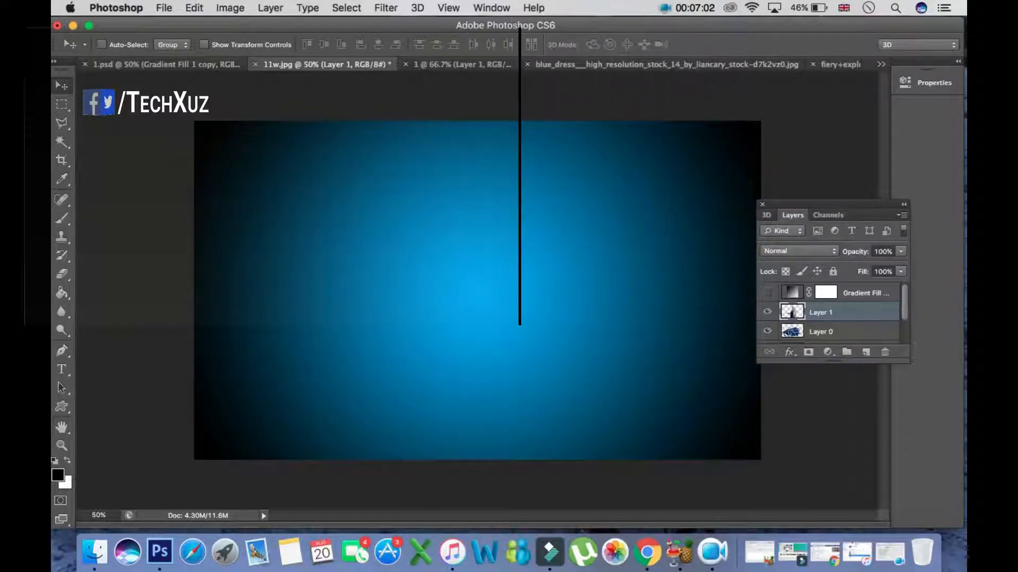
pyautogui.click(767, 292)
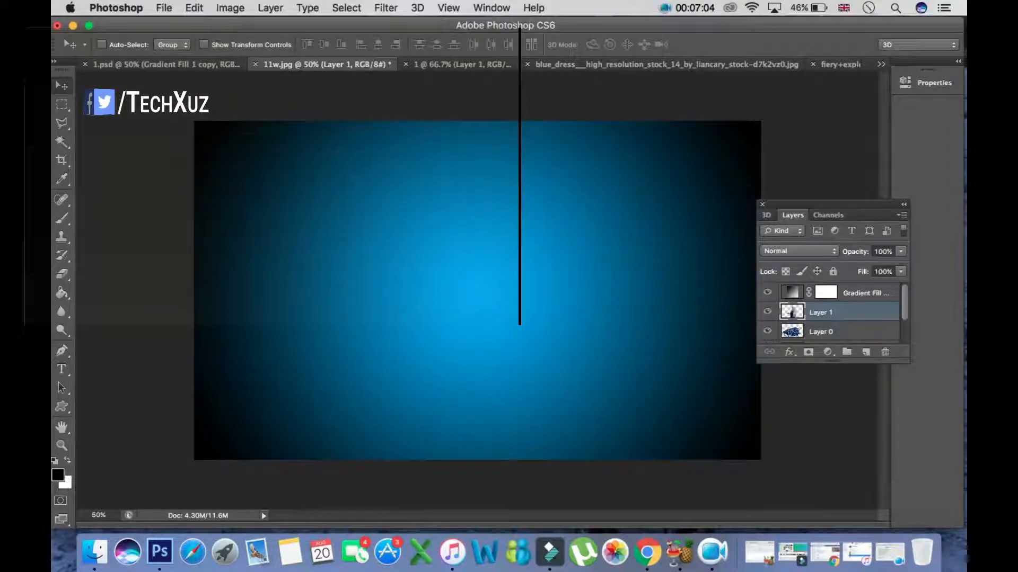
pyautogui.click(799, 251)
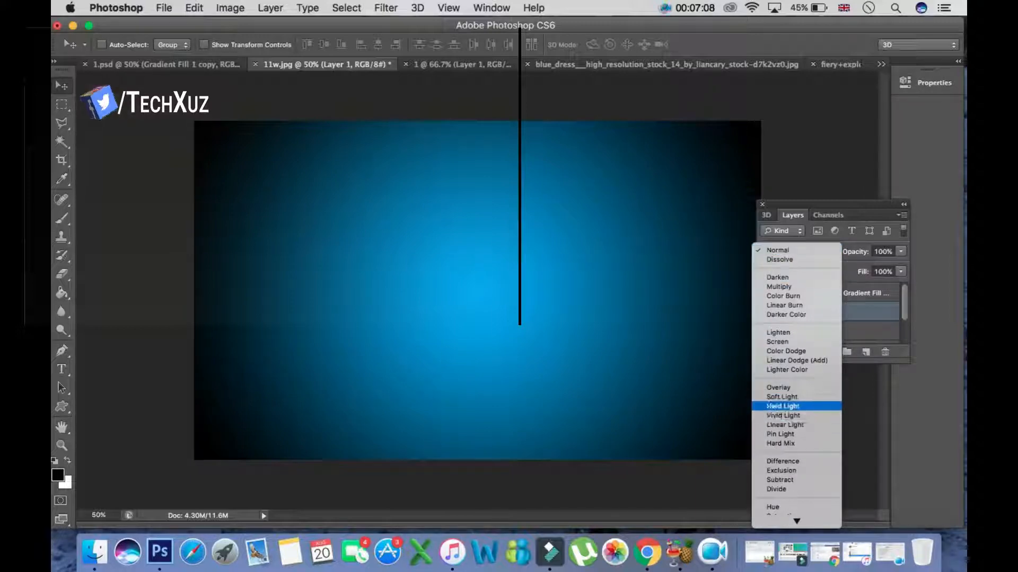
pyautogui.click(778, 387)
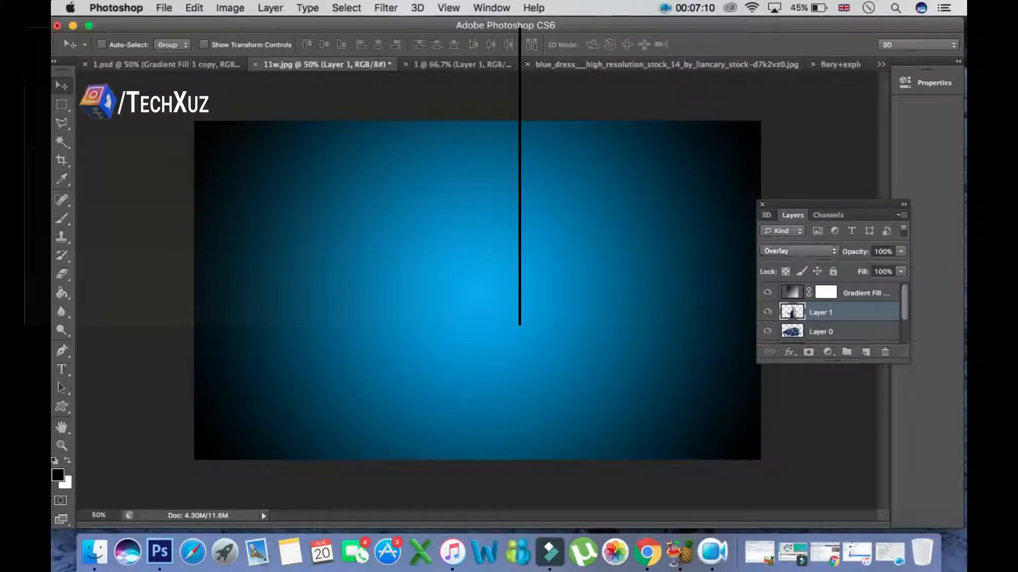
pyautogui.click(864, 293)
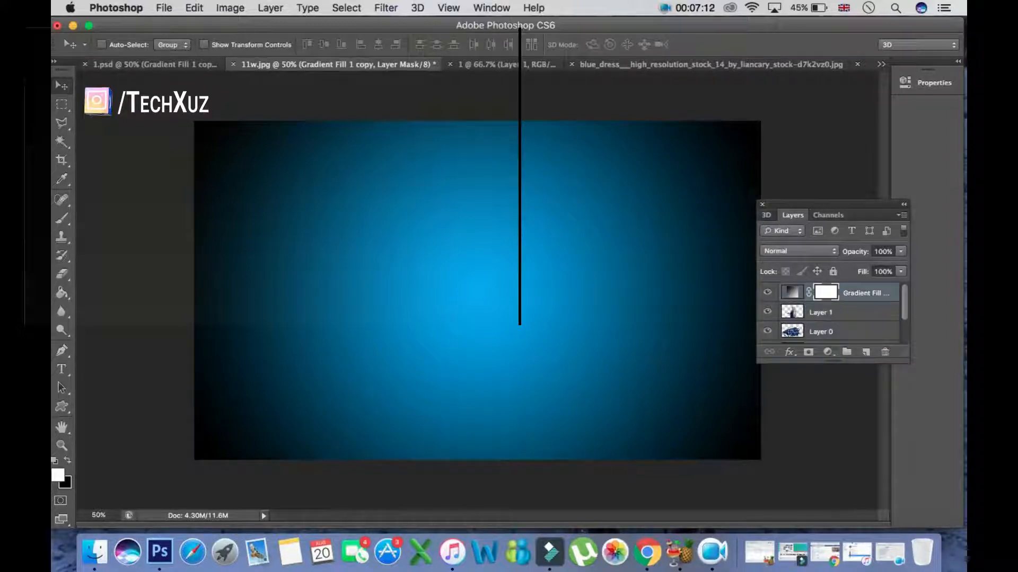
pyautogui.click(827, 312)
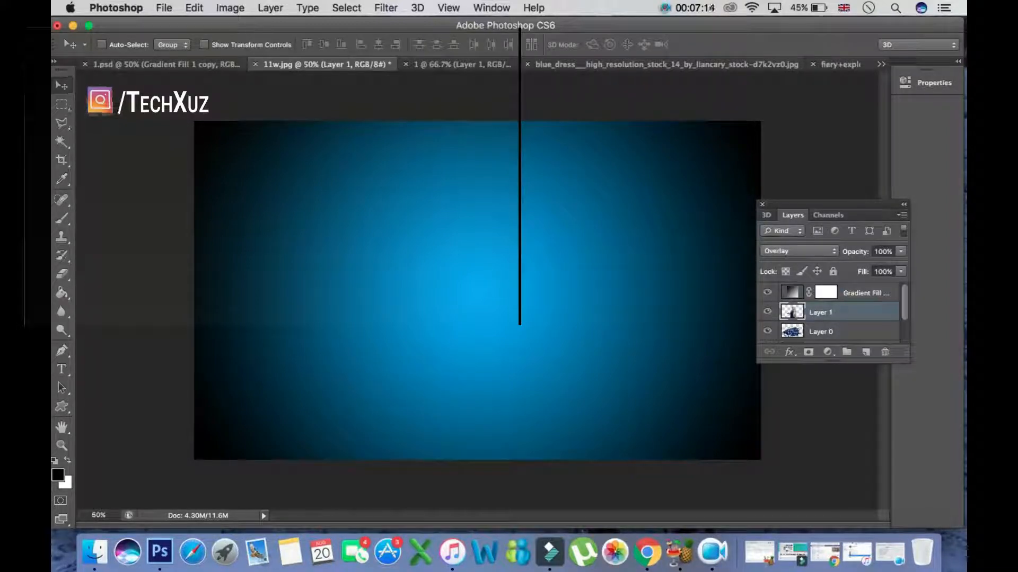
pyautogui.click(798, 251)
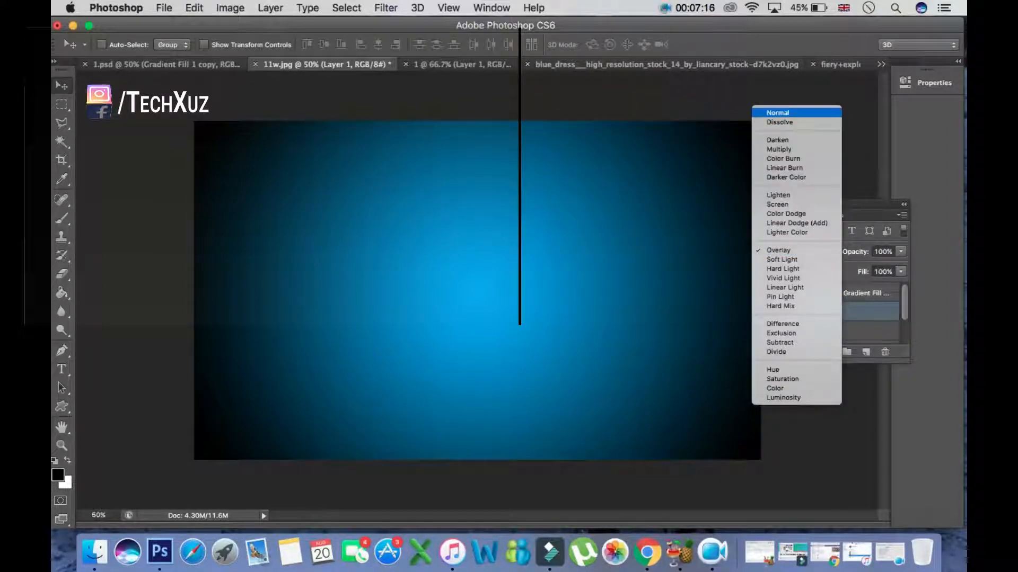
pyautogui.click(778, 112)
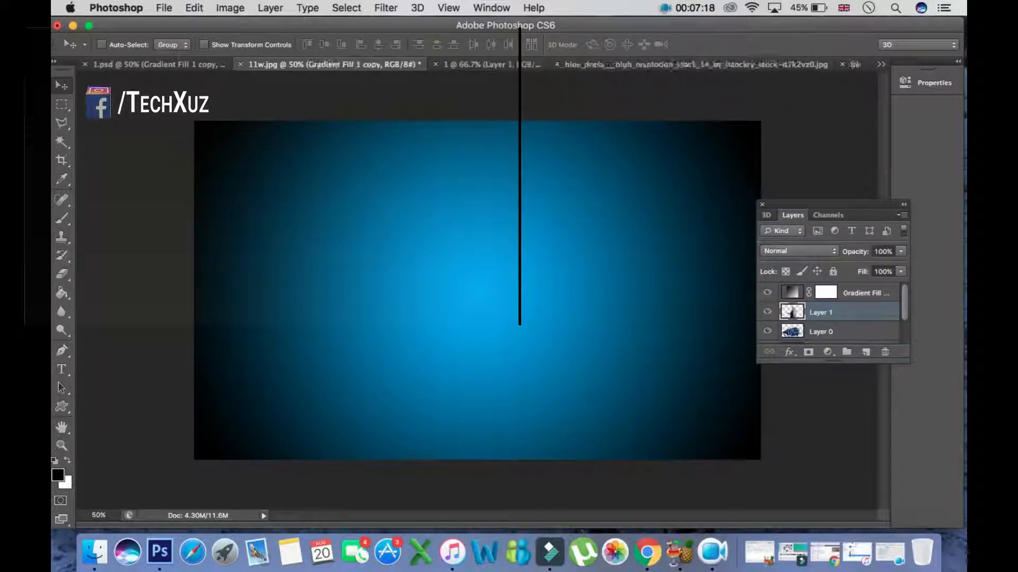
# - Set the blend mode of the Gradient Fill 1 copy layer above the woman to Overlay
pyautogui.click(865, 293)
pyautogui.click(827, 312)
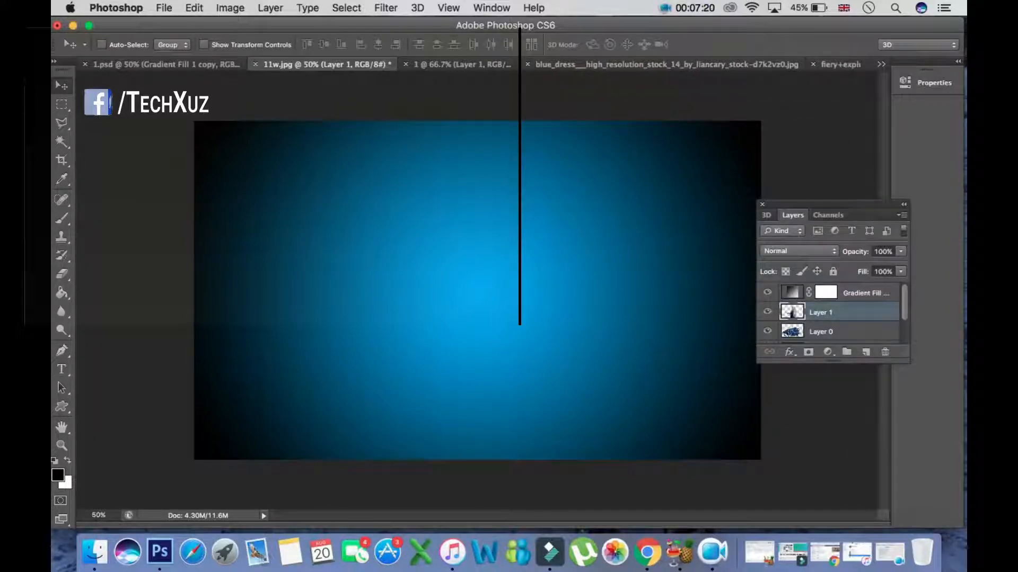
pyautogui.click(865, 293)
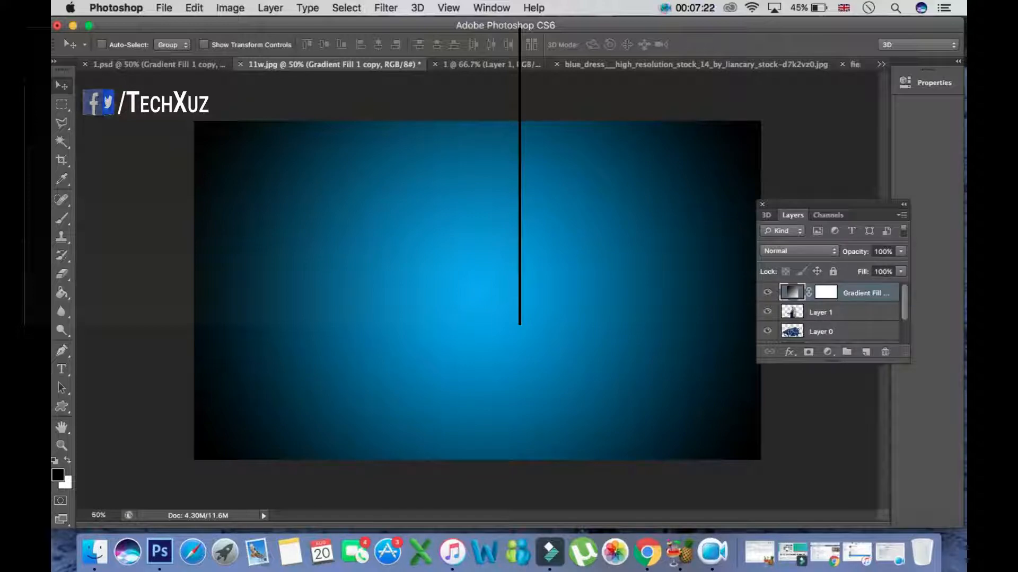
pyautogui.click(799, 251)
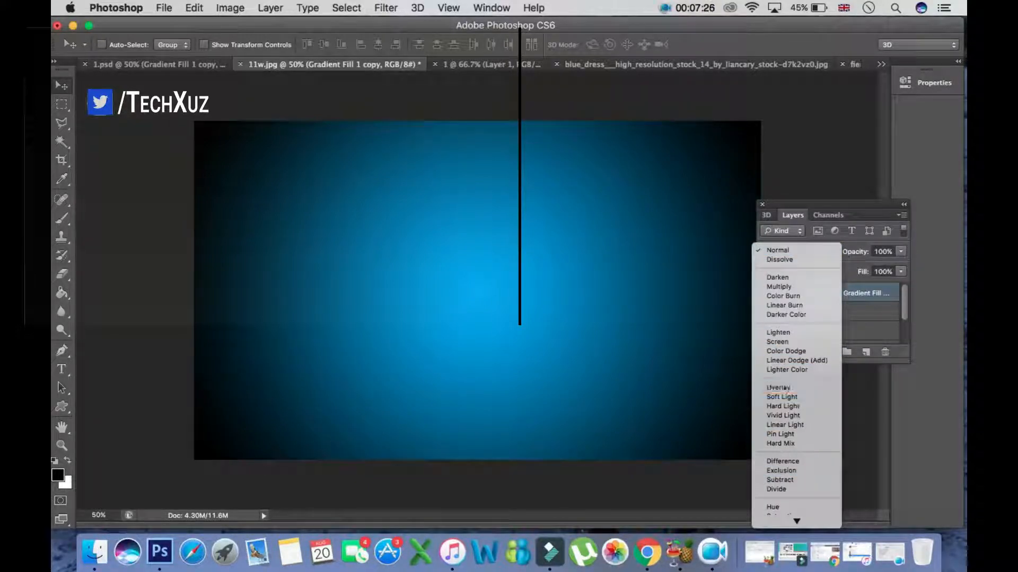
pyautogui.click(779, 388)
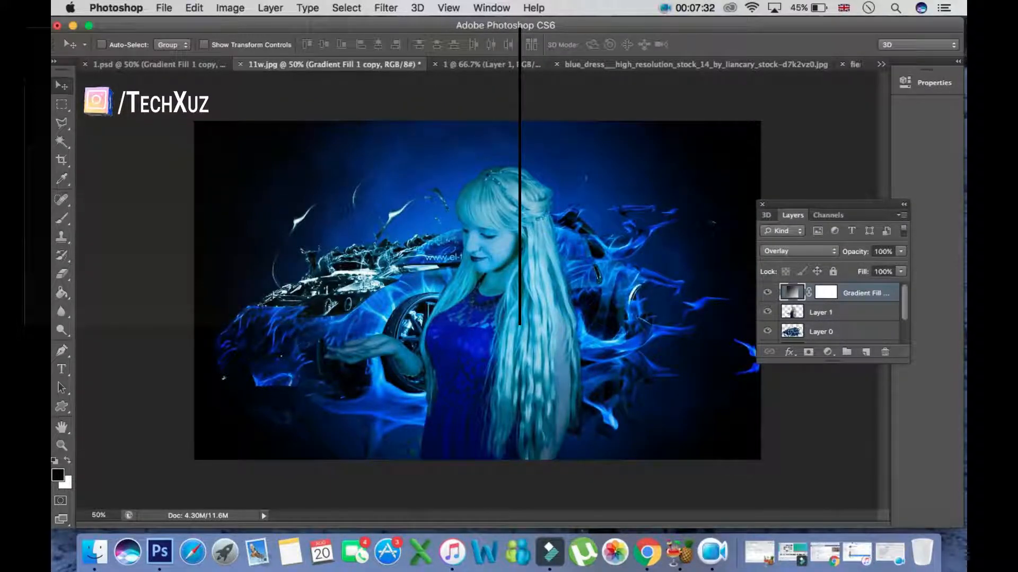
# - Lower the opacity of the Gradient Fill 1 copy layer to 66%
pyautogui.click(900, 252)
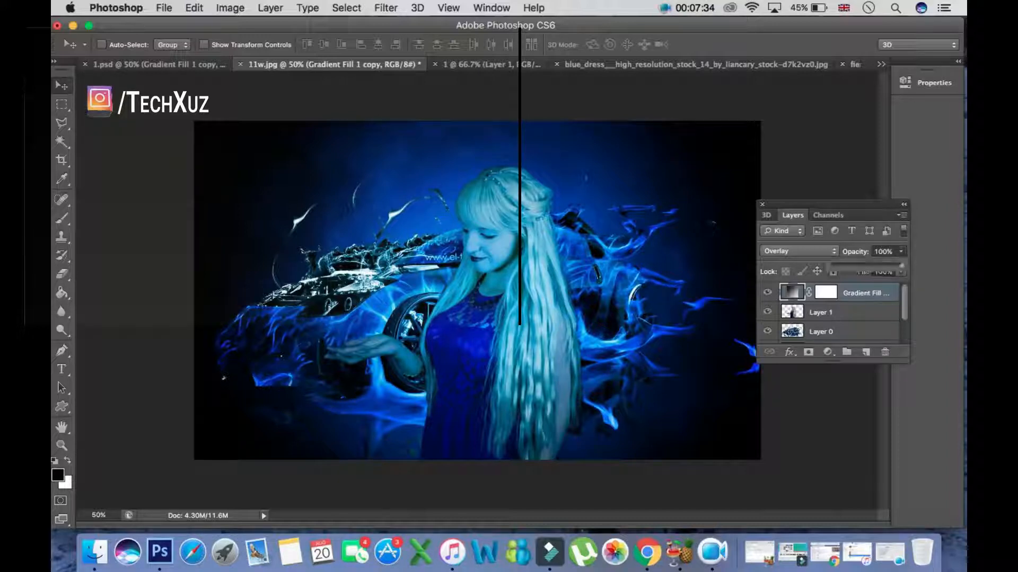
pyautogui.moveTo(902, 265); pyautogui.dragTo(887, 265)
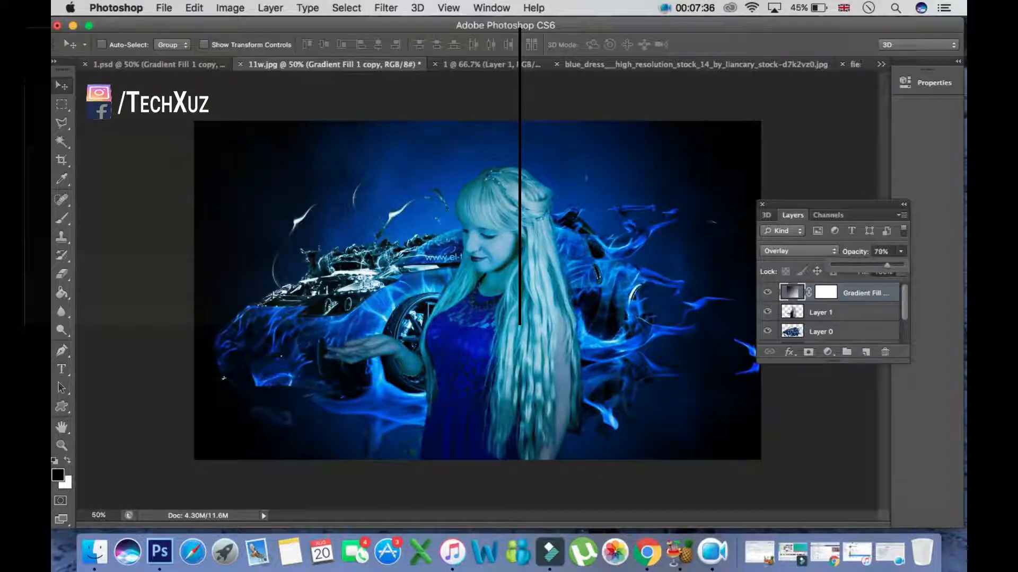
pyautogui.moveTo(887, 265); pyautogui.dragTo(878, 265)
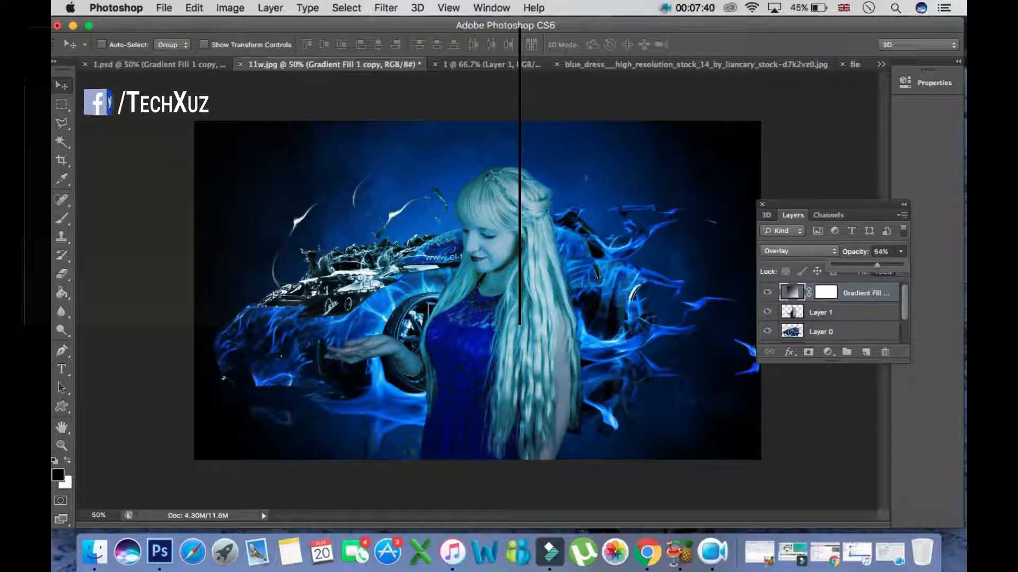
pyautogui.moveTo(881, 265); pyautogui.dragTo(884, 265)
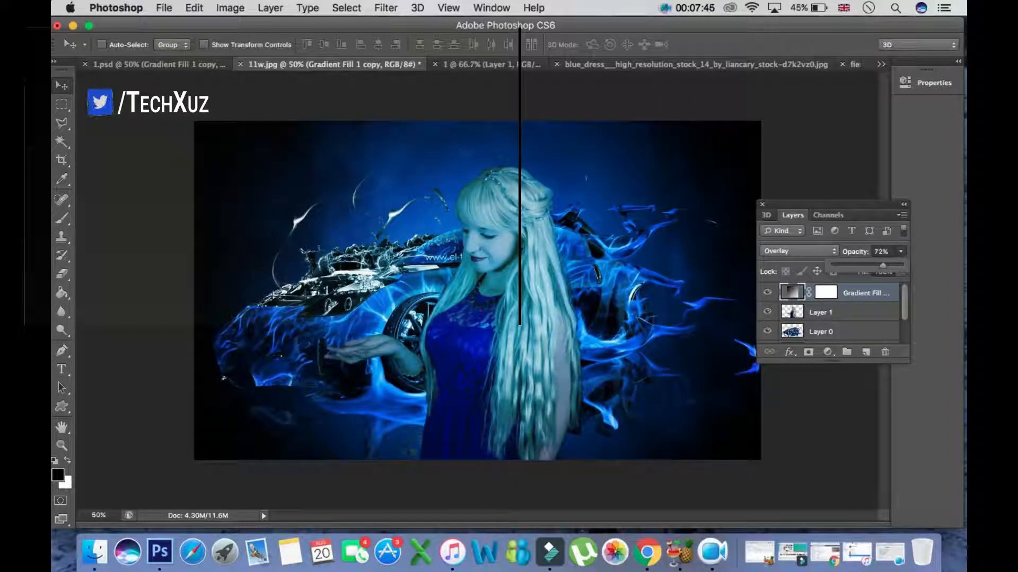
pyautogui.moveTo(883, 265); pyautogui.dragTo(878, 265)
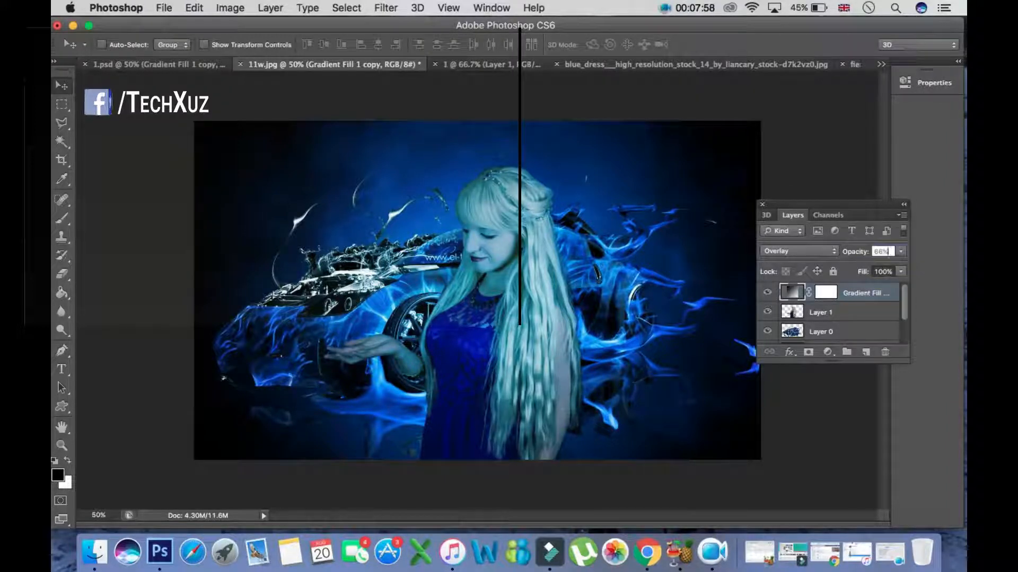
# - Close document 1 and the blue_dress stock photo without saving either of them
pyautogui.click(488, 65)
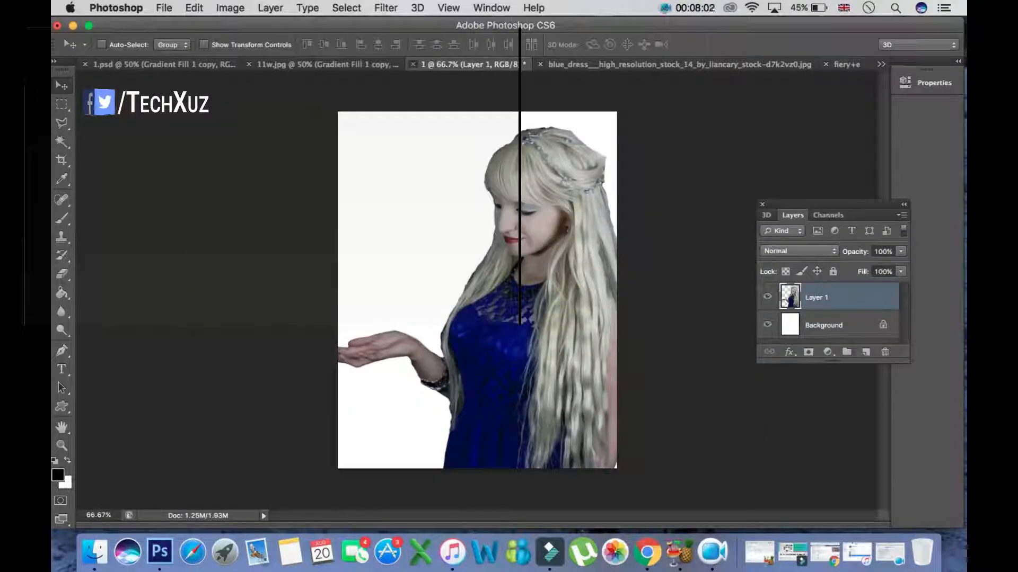
pyautogui.press('super+w')
pyautogui.press('d')
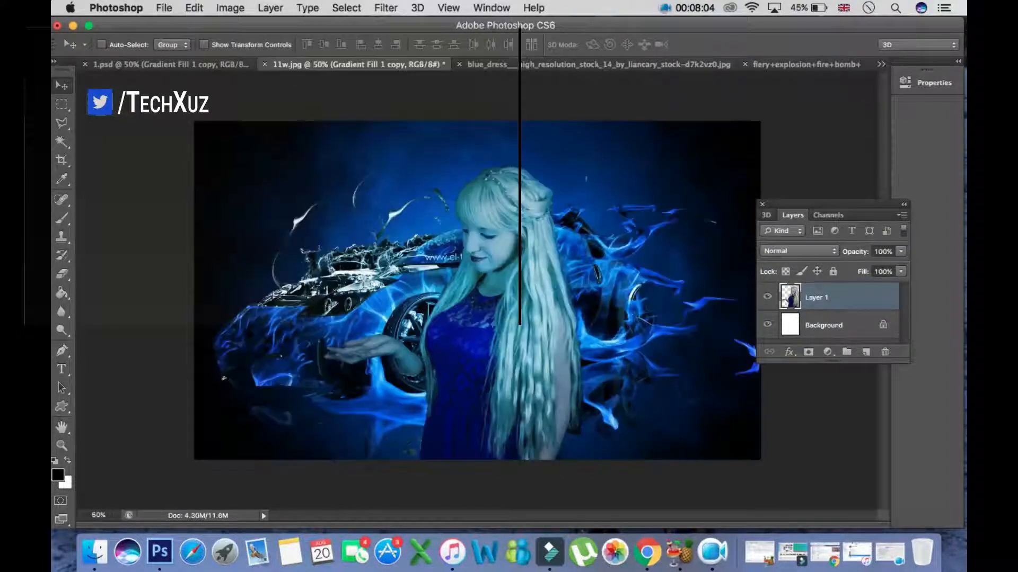
pyautogui.hotkey('ctrl', 'Tab')
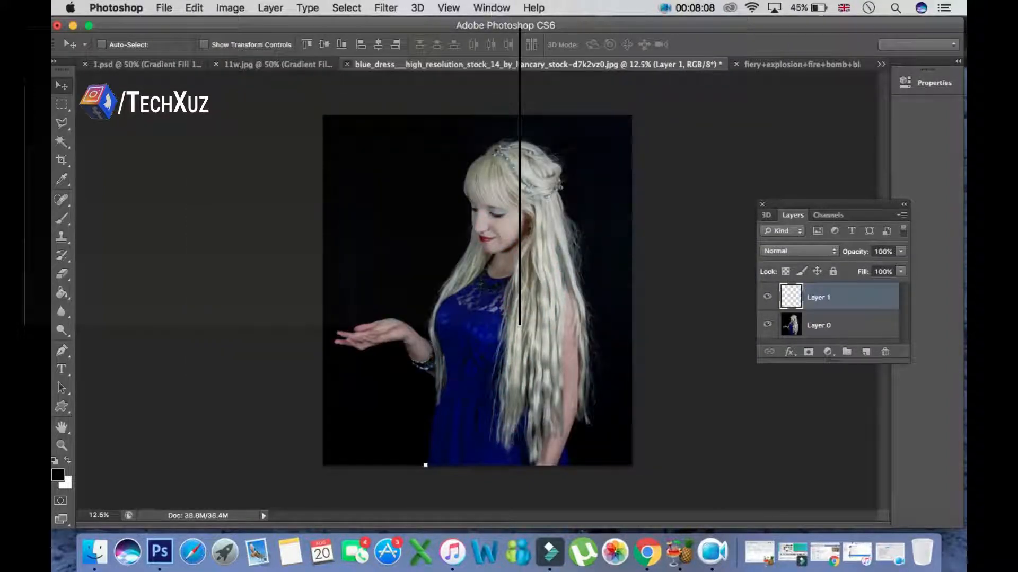
pyautogui.press('super+w')
pyautogui.press('super+d')
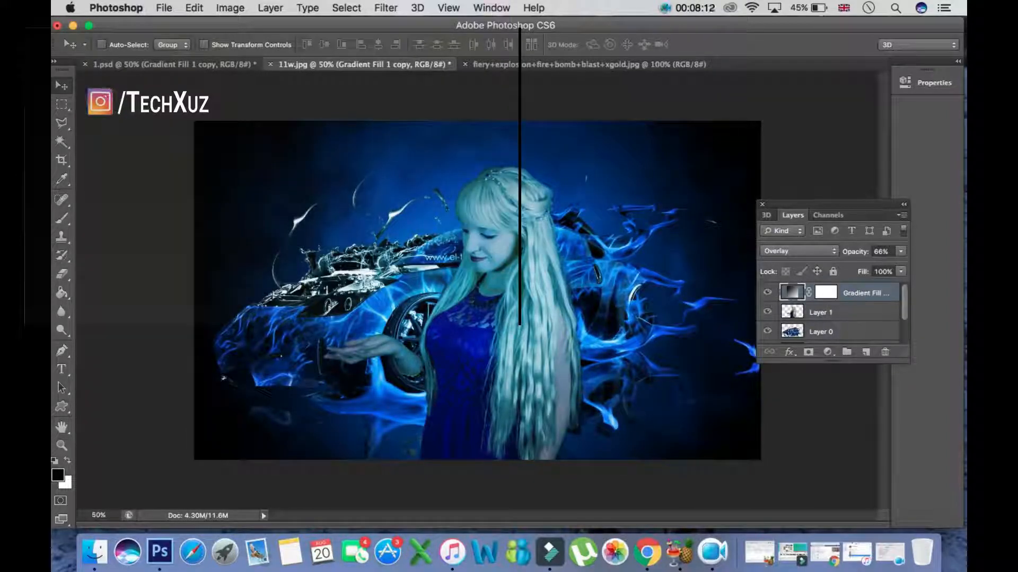
# - Open flame_circle_by_eal3x-d4jfp5p.png from the fire folder
pyautogui.click(163, 7)
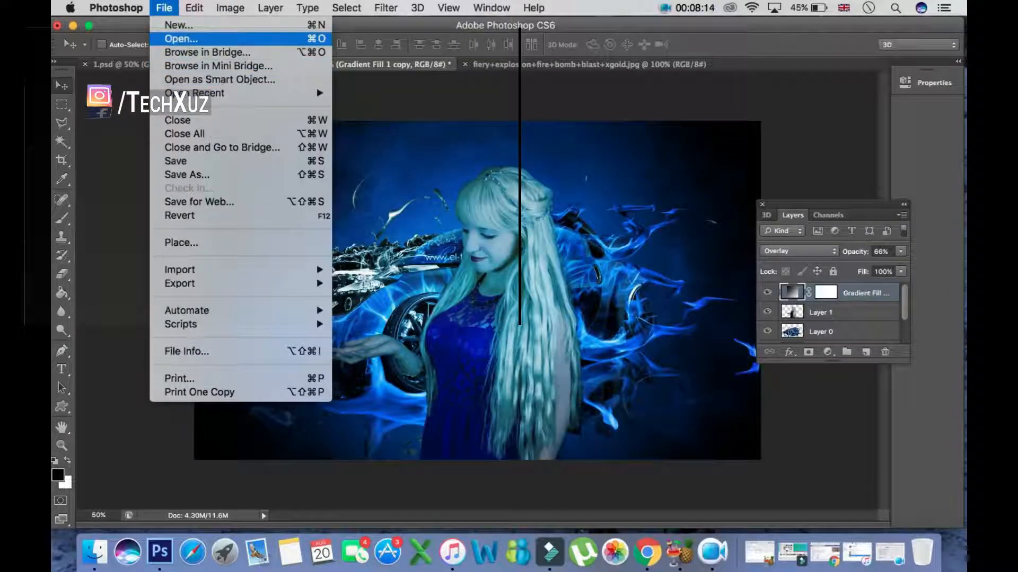
pyautogui.click(180, 38)
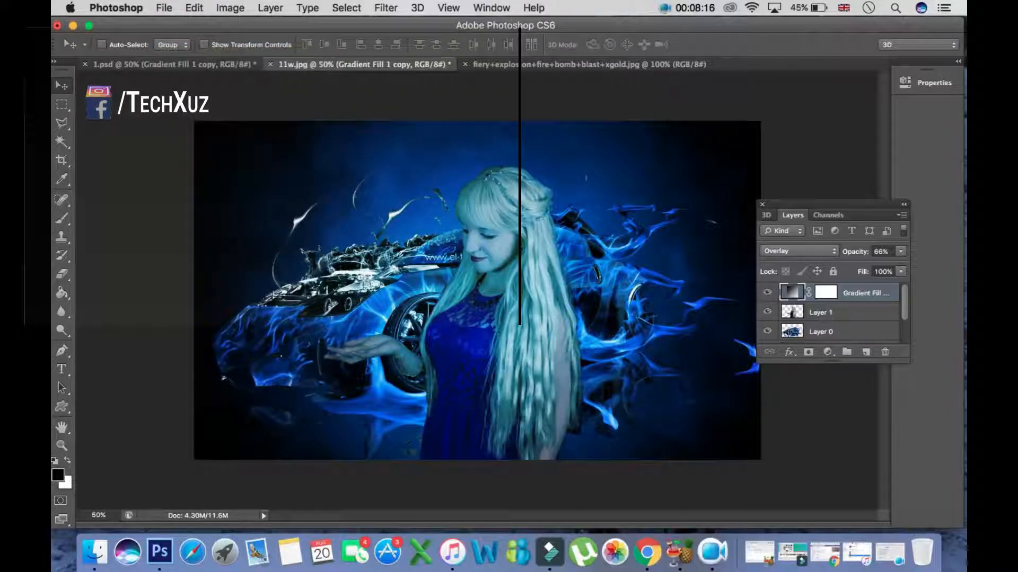
pyautogui.scroll(-5, 601, 178)
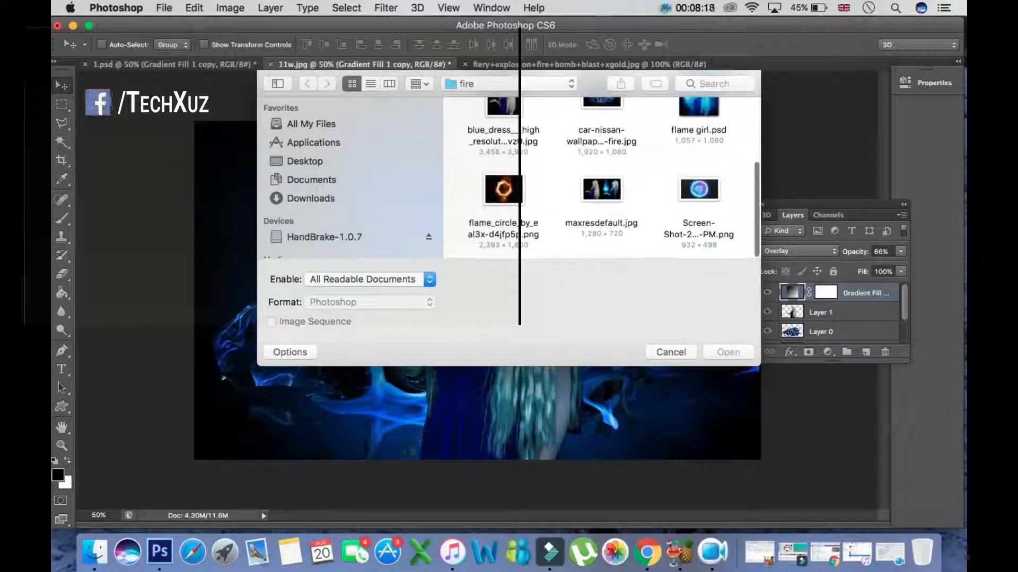
pyautogui.click(503, 190)
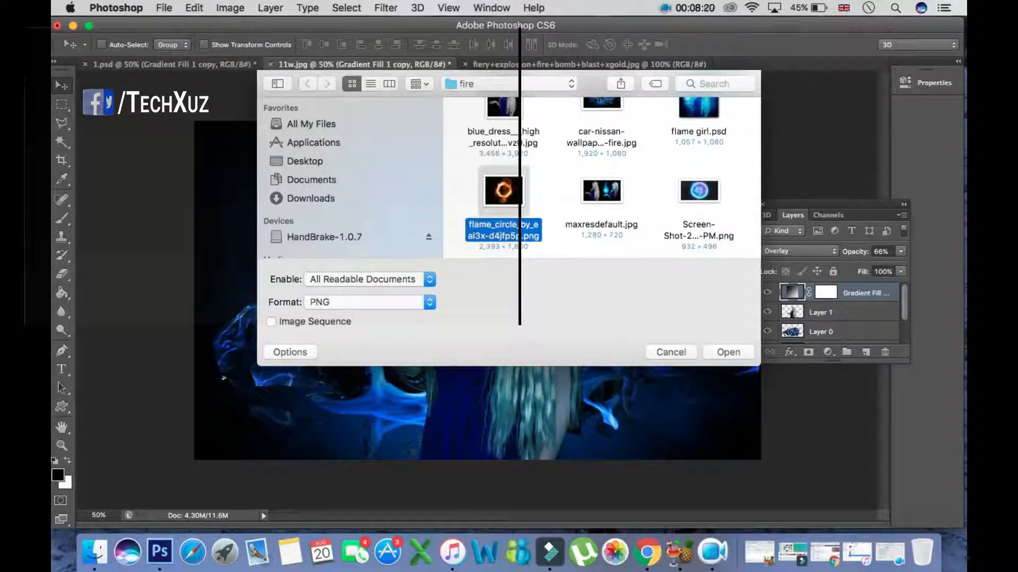
pyautogui.press('Return')
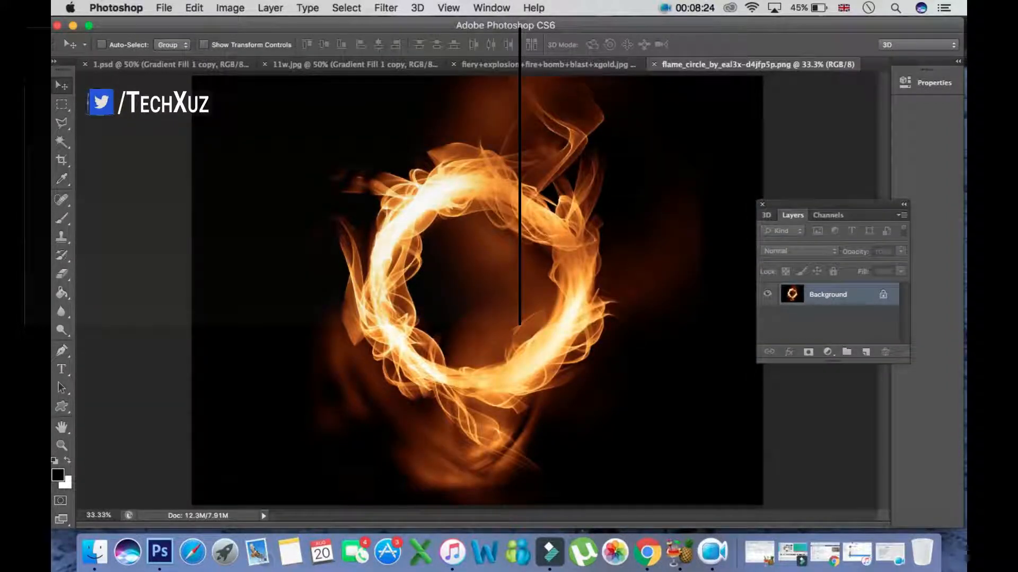
# - Convert the flame circle's Background into an ordinary layer named Layer 0 and set its blend mode to Exclusion
pyautogui.doubleClick(845, 296)
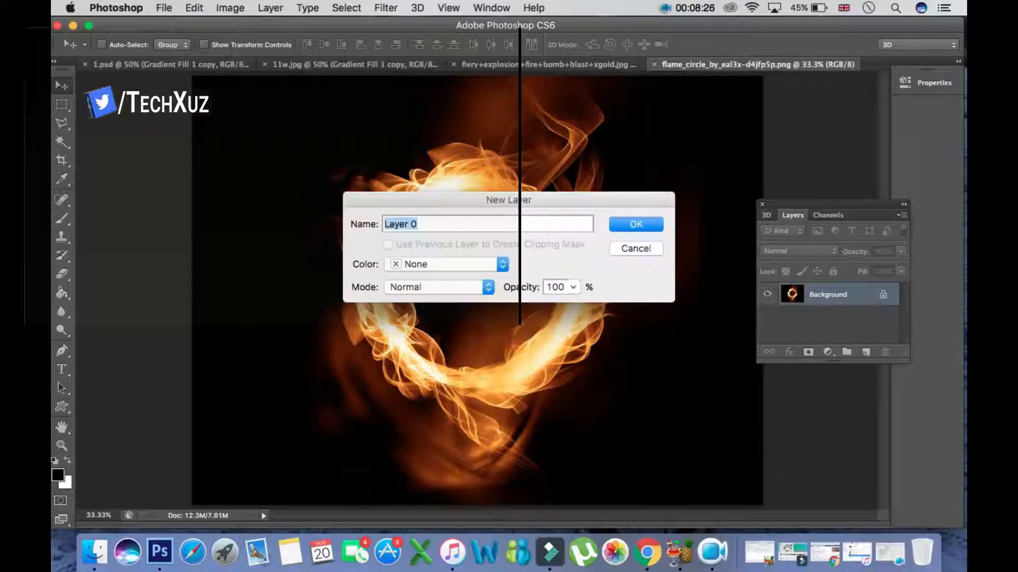
pyautogui.press('Return')
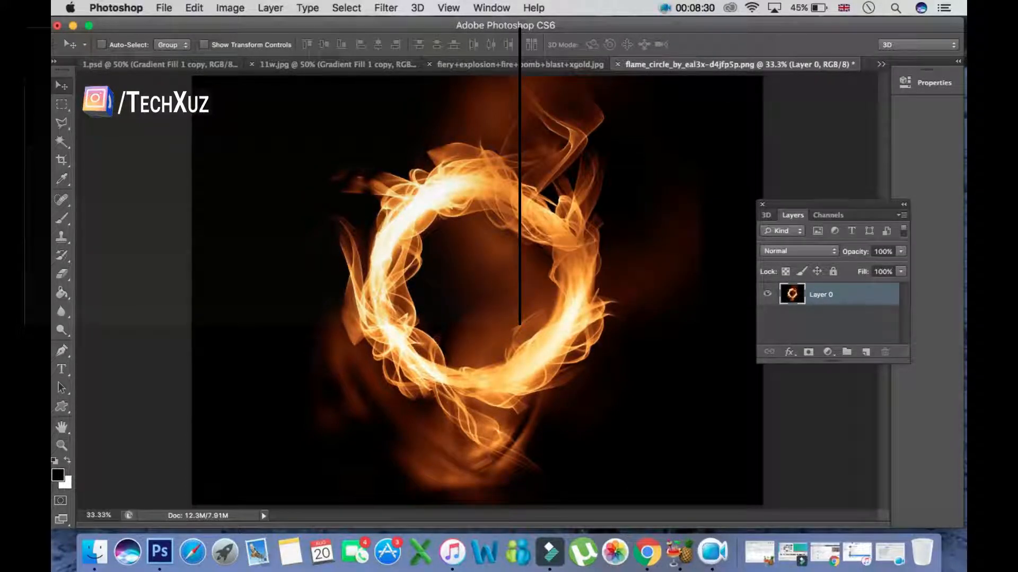
pyautogui.click(798, 250)
pyautogui.scroll(-2, 796, 295)
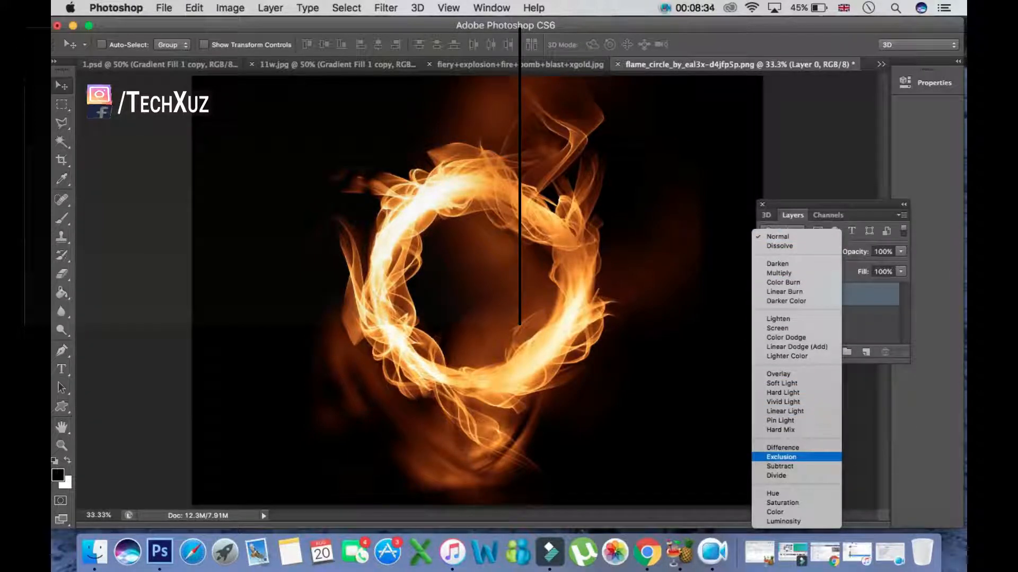
pyautogui.click(781, 457)
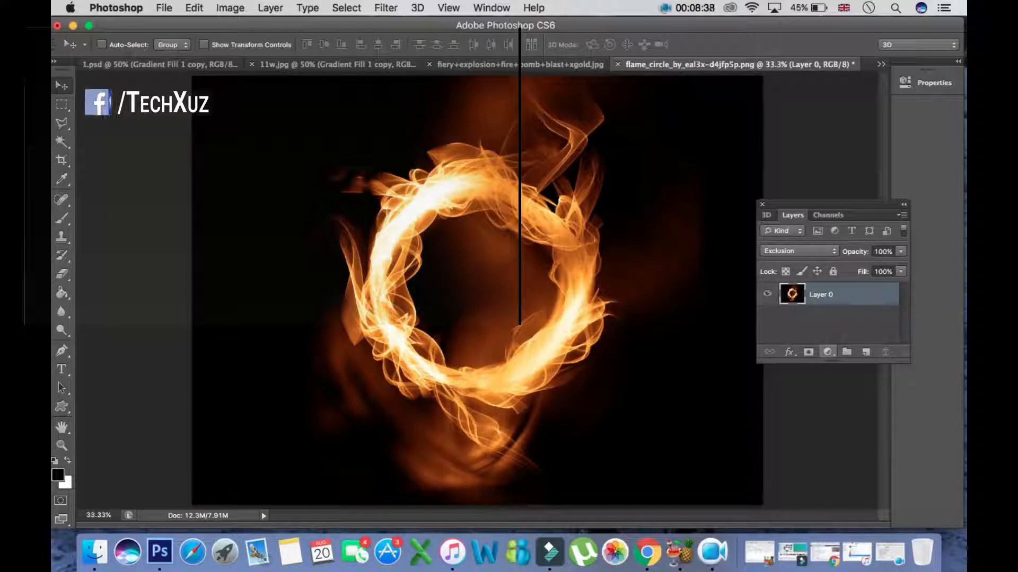
# - Add a new empty layer to the flame circle document and move it below Layer 0
pyautogui.click(866, 352)
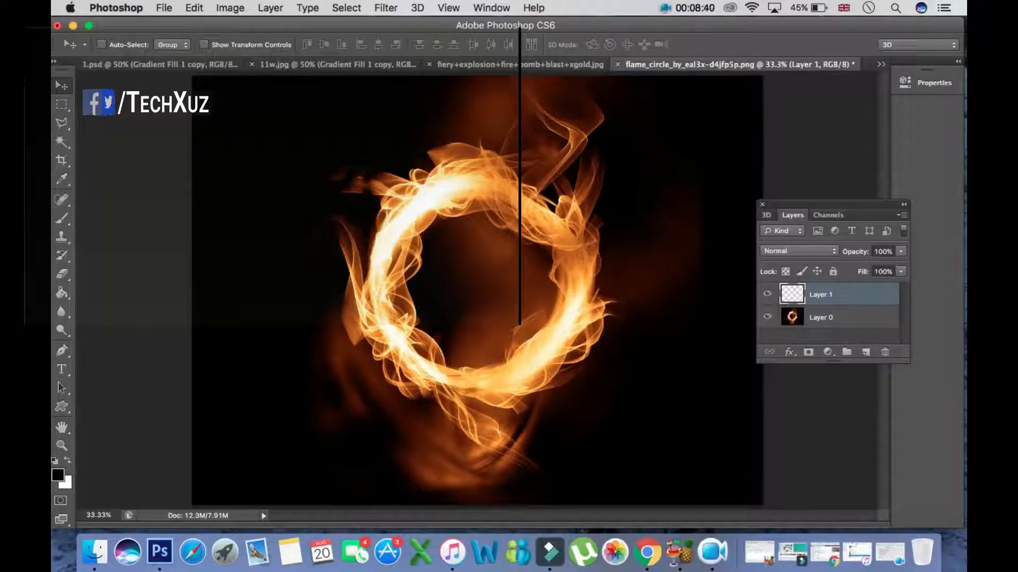
pyautogui.moveTo(820, 295); pyautogui.dragTo(820, 325)
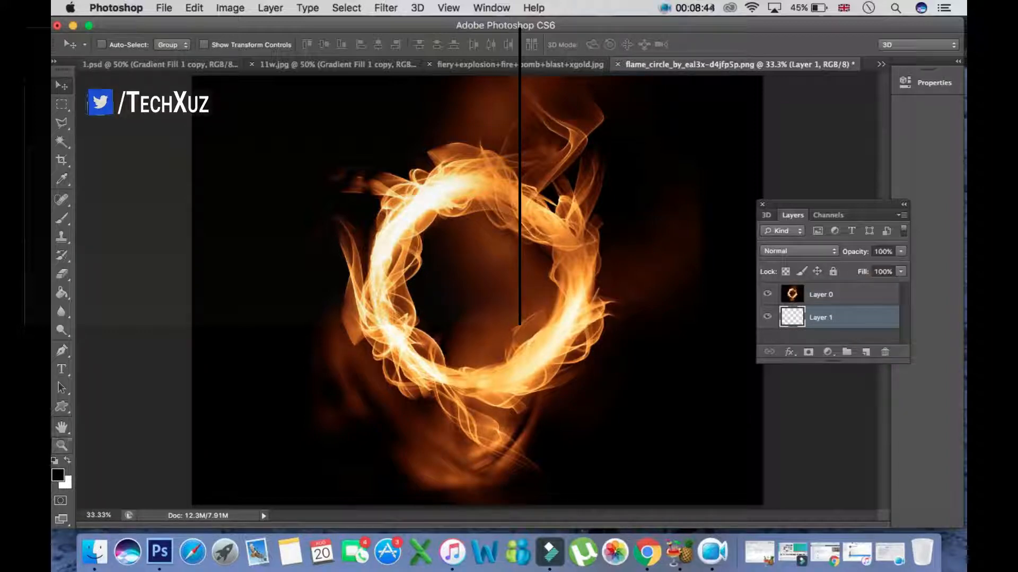
# - Fill Layer 1 beneath the flame circle with black
pyautogui.click(61, 293)
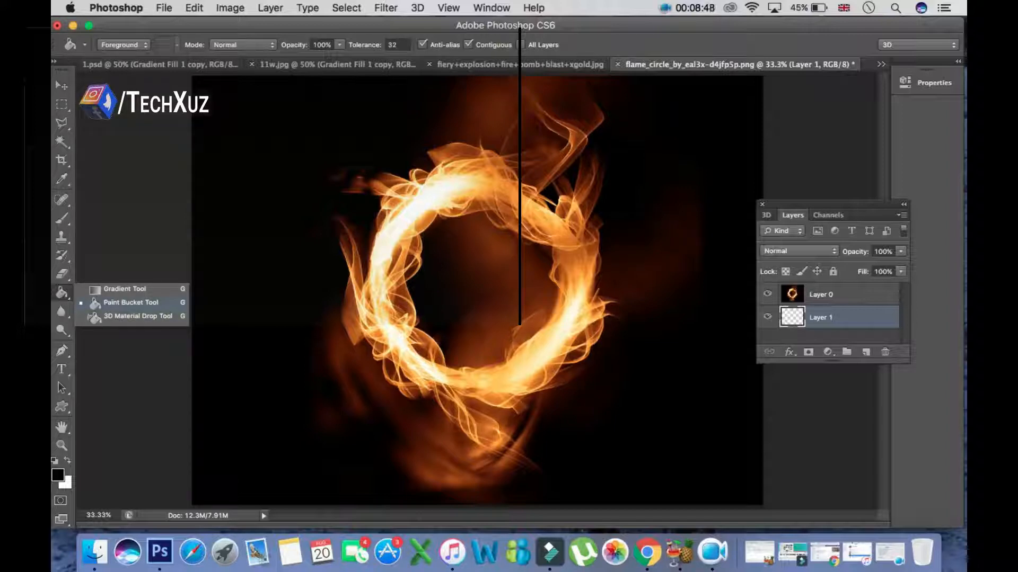
pyautogui.press('Escape')
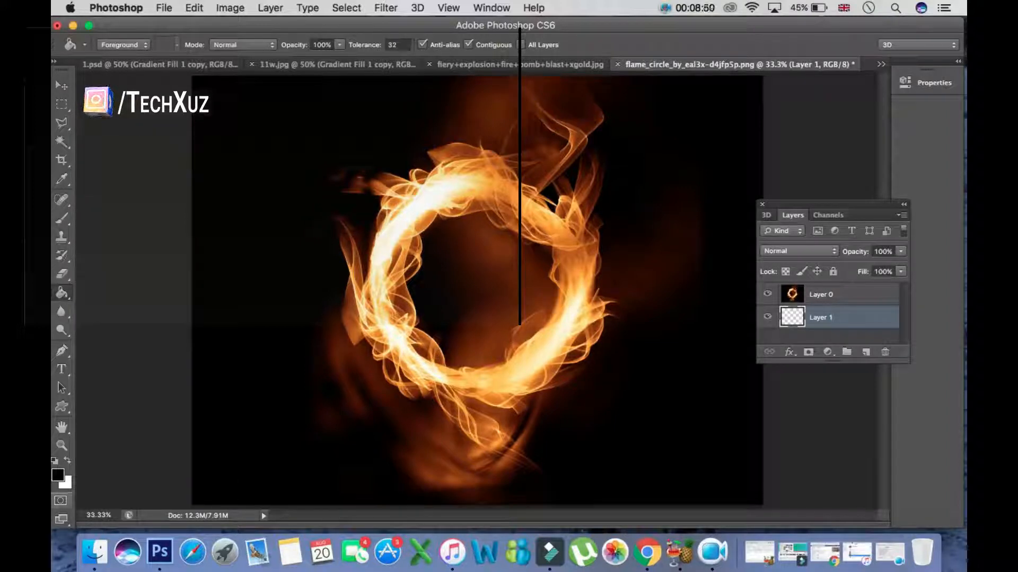
pyautogui.click(58, 475)
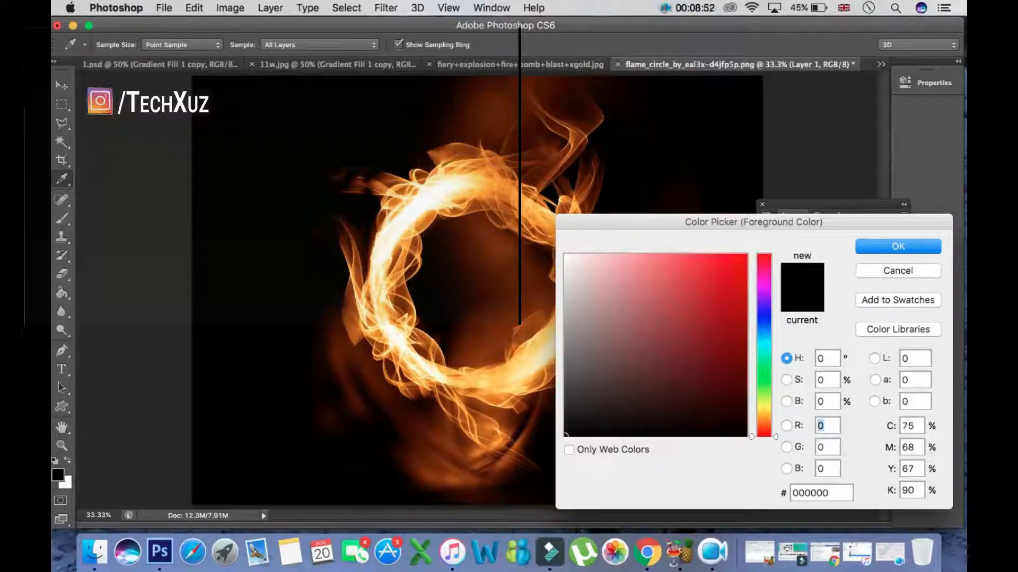
pyautogui.press('Return')
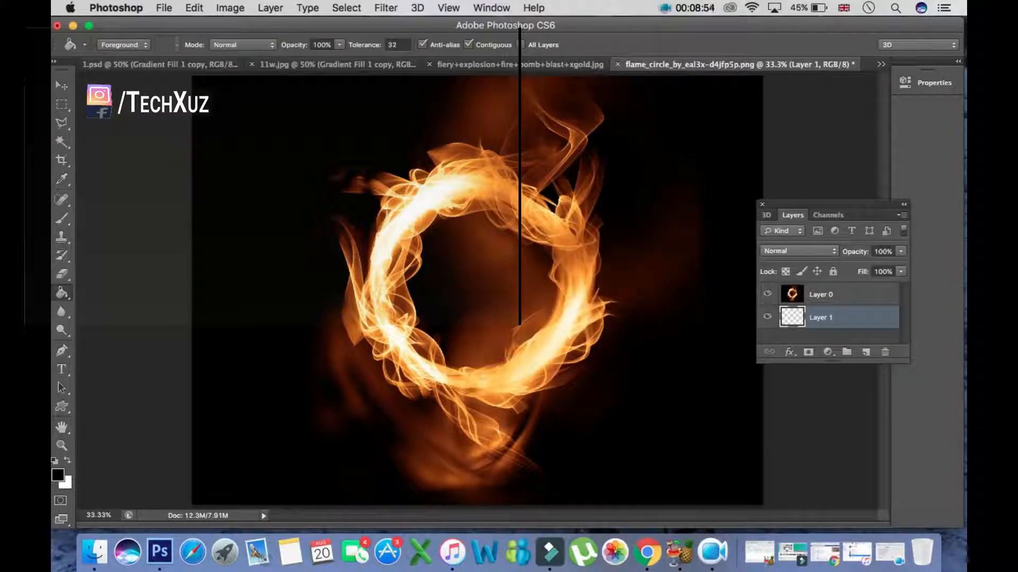
pyautogui.hotkey('alt', 'BackSpace')
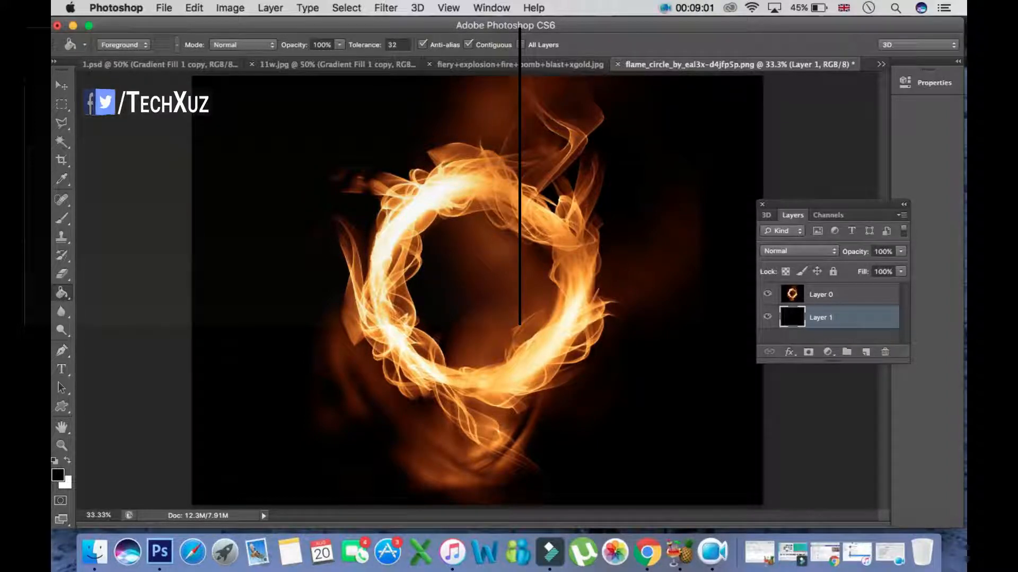
# - Make white (ffffff) the foreground colour and fill Layer 1 beneath the flame circle with it
pyautogui.press('x')
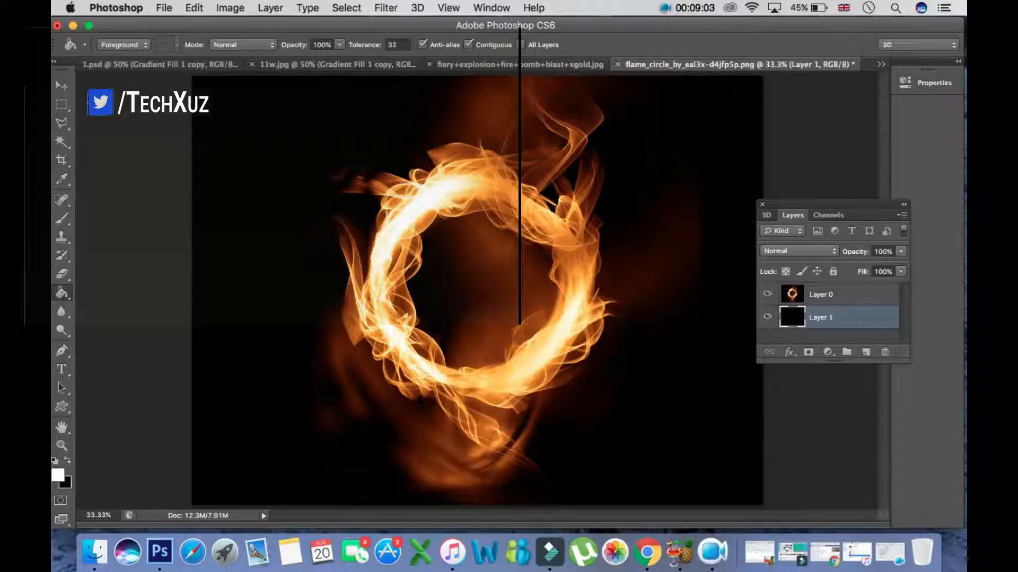
pyautogui.click(58, 475)
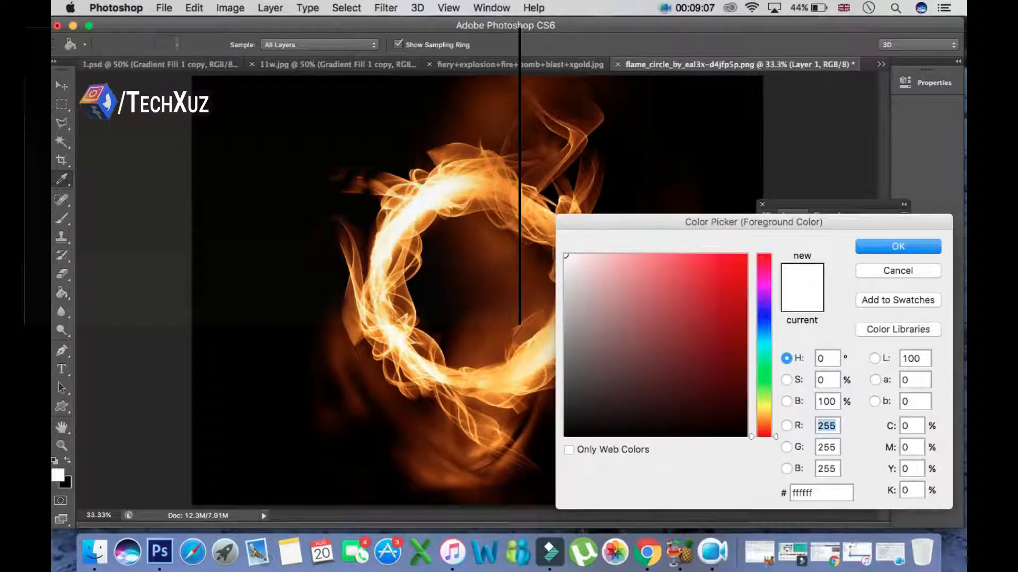
pyautogui.press('Return')
pyautogui.press('g')
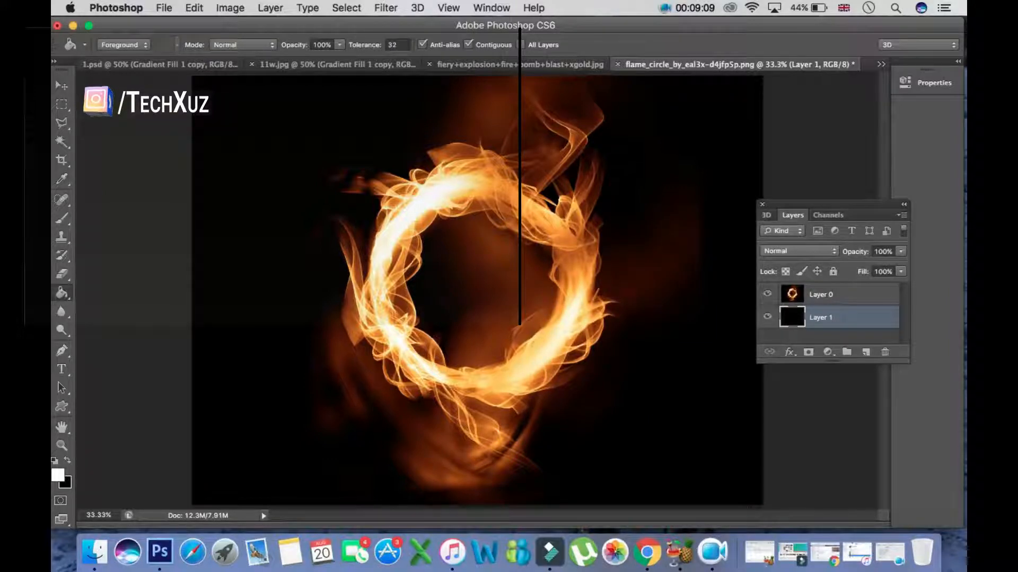
pyautogui.hotkey('alt', 'BackSpace')
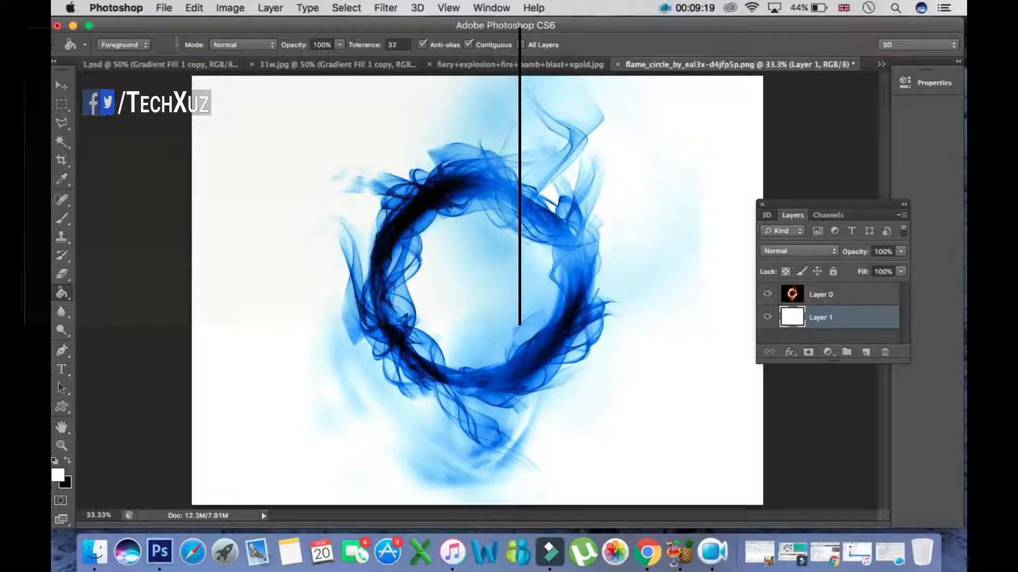
# - Define the inverted flame circle as a brush preset named flame_circle_by_eal3x-d4jfp5p.png
pyautogui.click(194, 8)
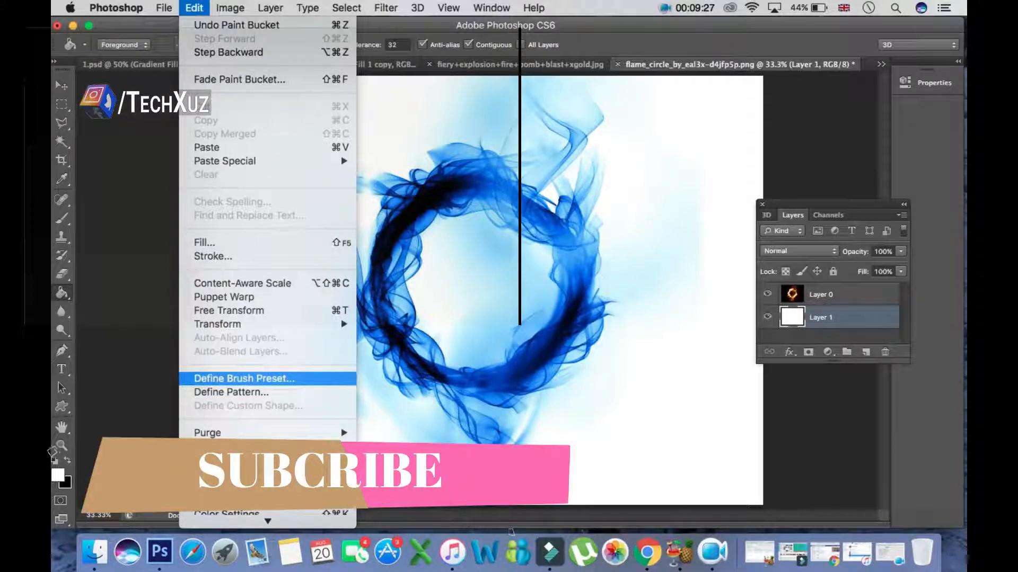
pyautogui.click(244, 378)
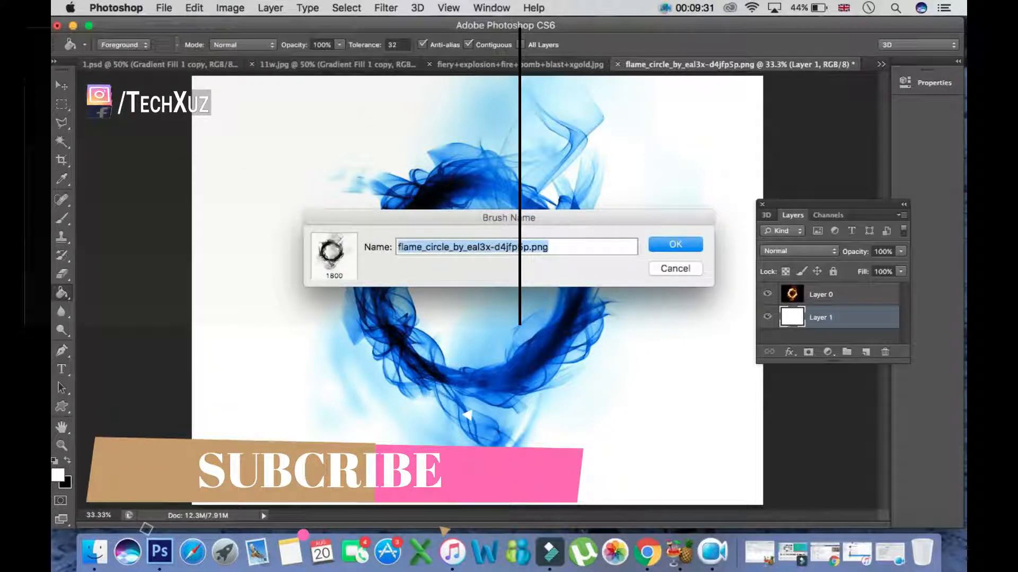
pyautogui.press('Return')
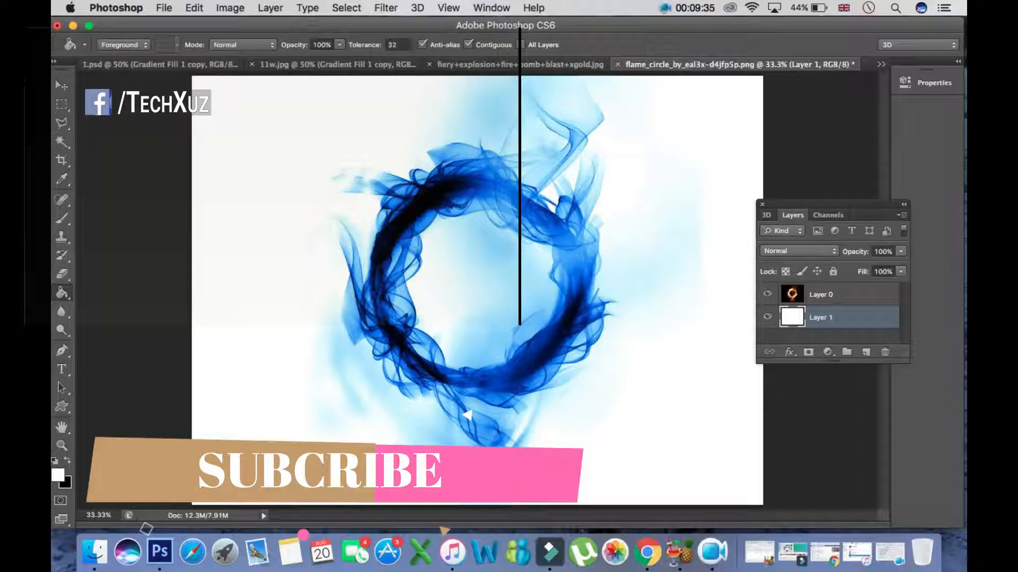
# - Choose the new 1800 px flame-circle brush in the 11w.jpg document and rasterize the Gradient Fill 1 copy layer's fill
pyautogui.click(337, 64)
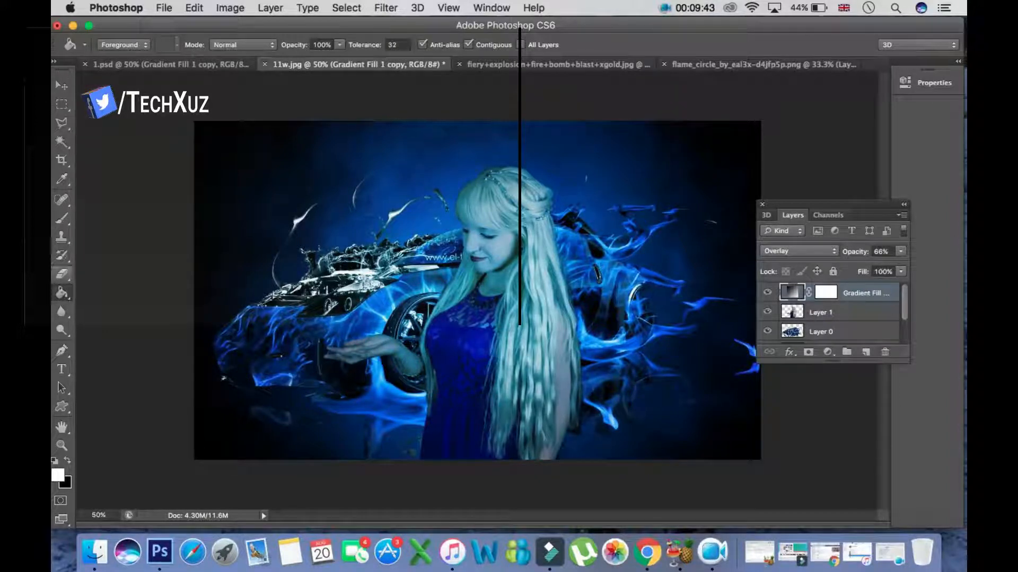
pyautogui.click(62, 217)
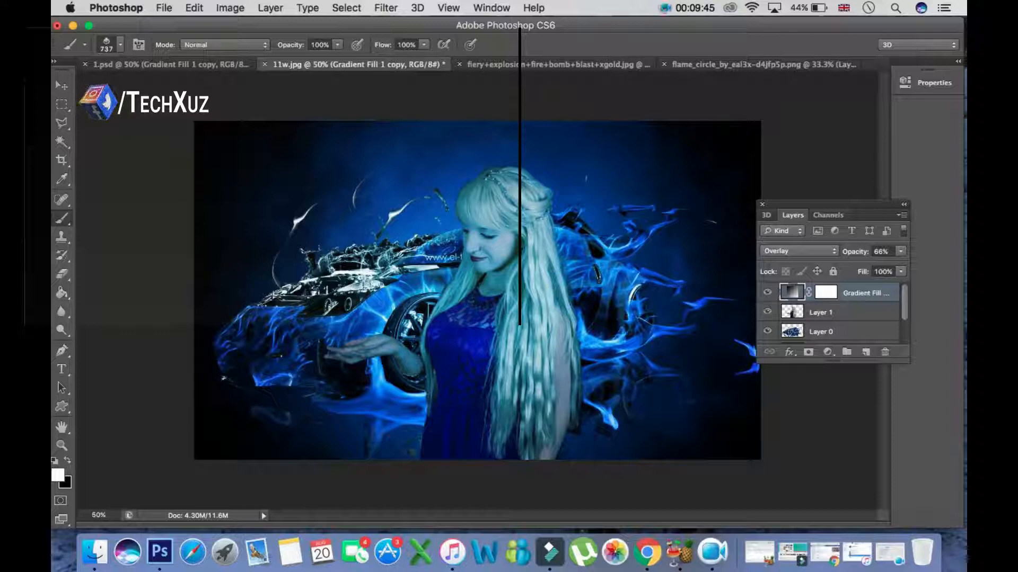
pyautogui.click(120, 44)
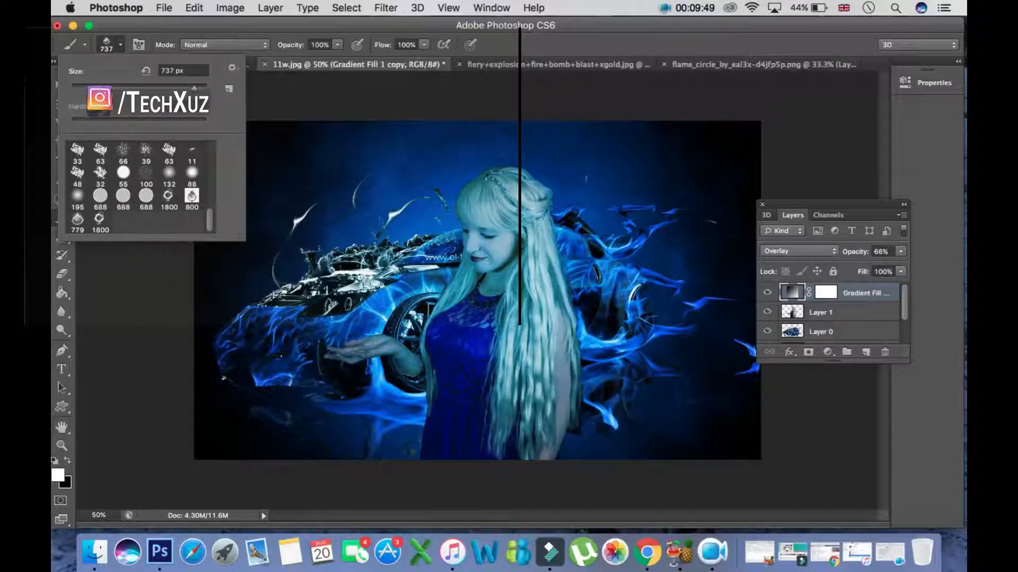
pyautogui.click(100, 223)
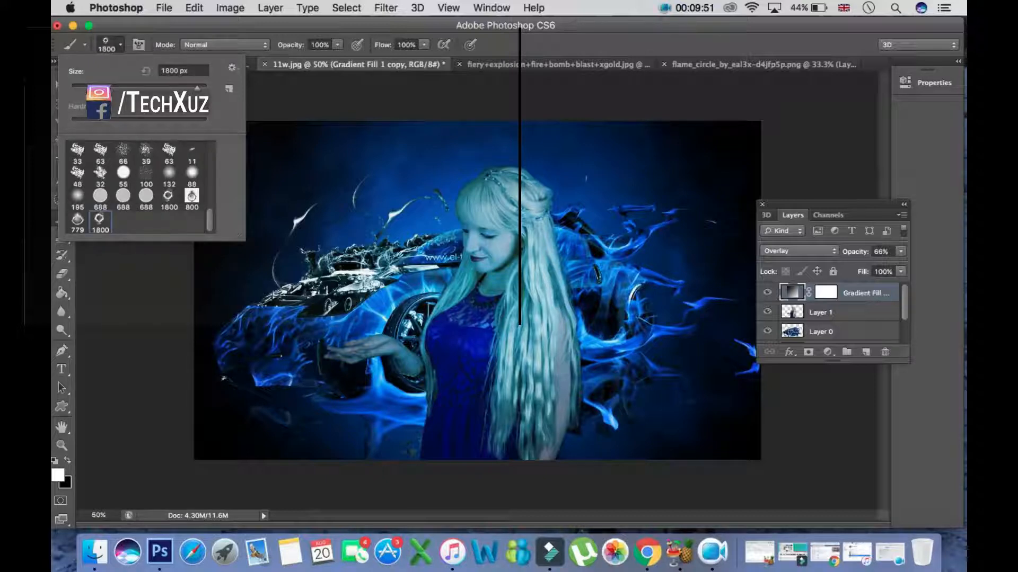
pyautogui.press('Return')
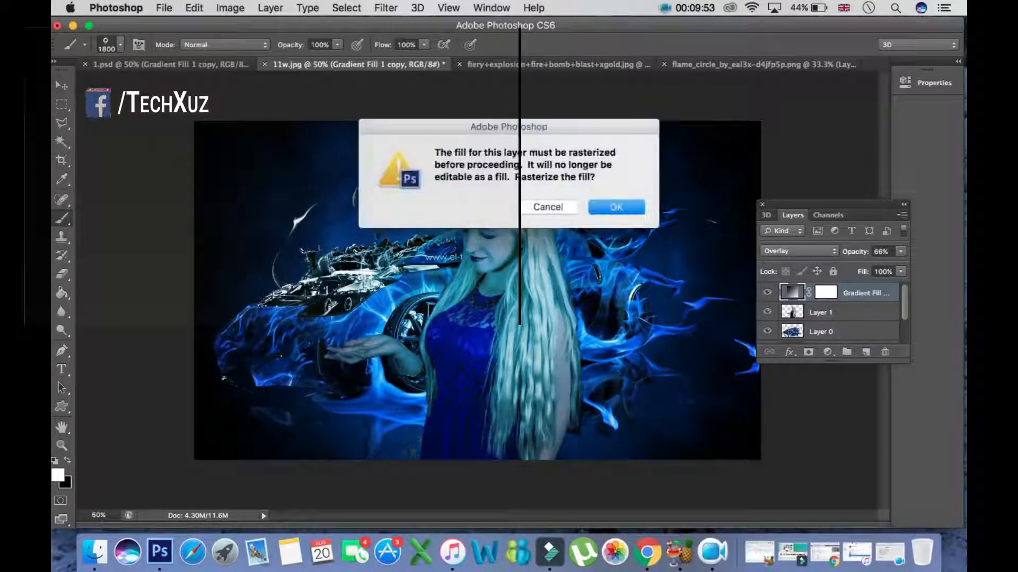
pyautogui.press('Escape')
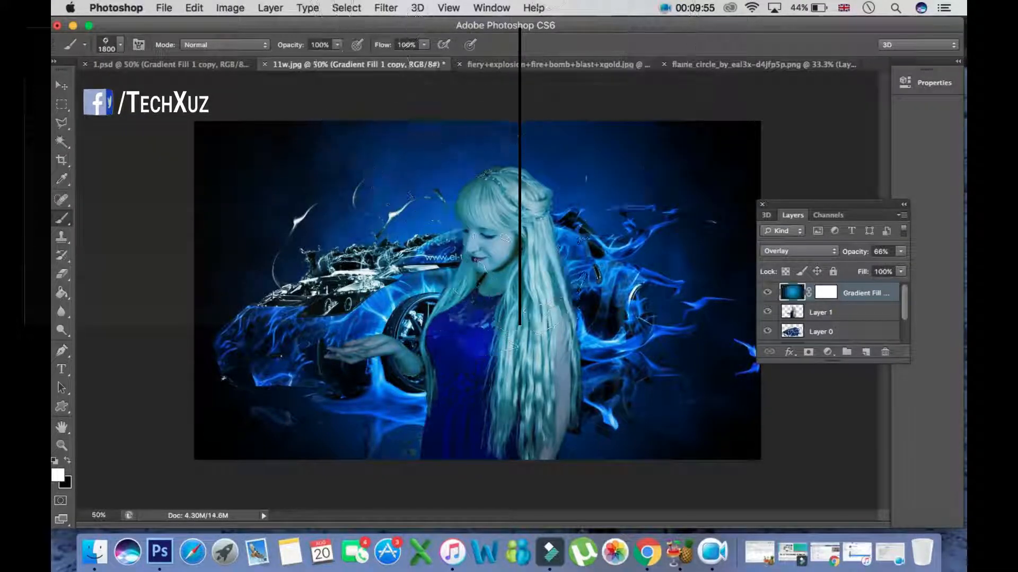
# - Reduce the flame-circle brush size to 468 px in the flame circle document
pyautogui.click(642, 63)
pyautogui.click(771, 64)
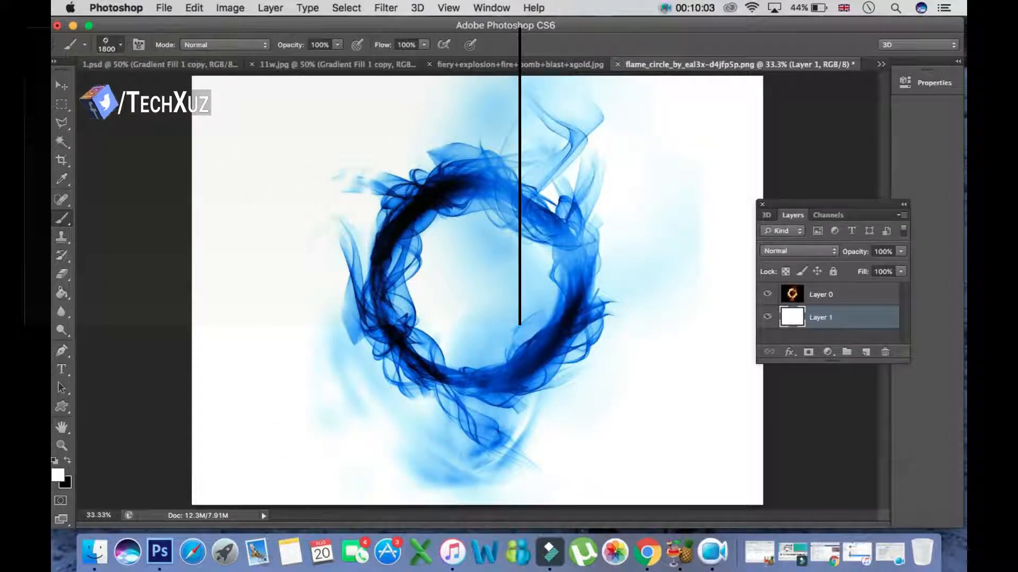
pyautogui.click(120, 45)
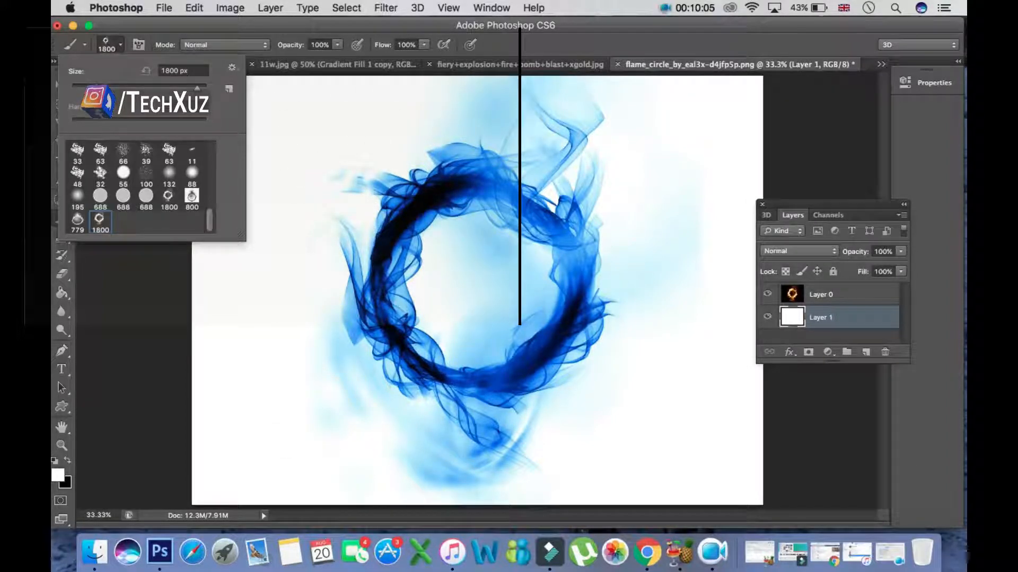
pyautogui.moveTo(197, 88)
pyautogui.mouseDown()
pyautogui.moveTo(126, 88)
pyautogui.moveTo(186, 88)
pyautogui.mouseUp()
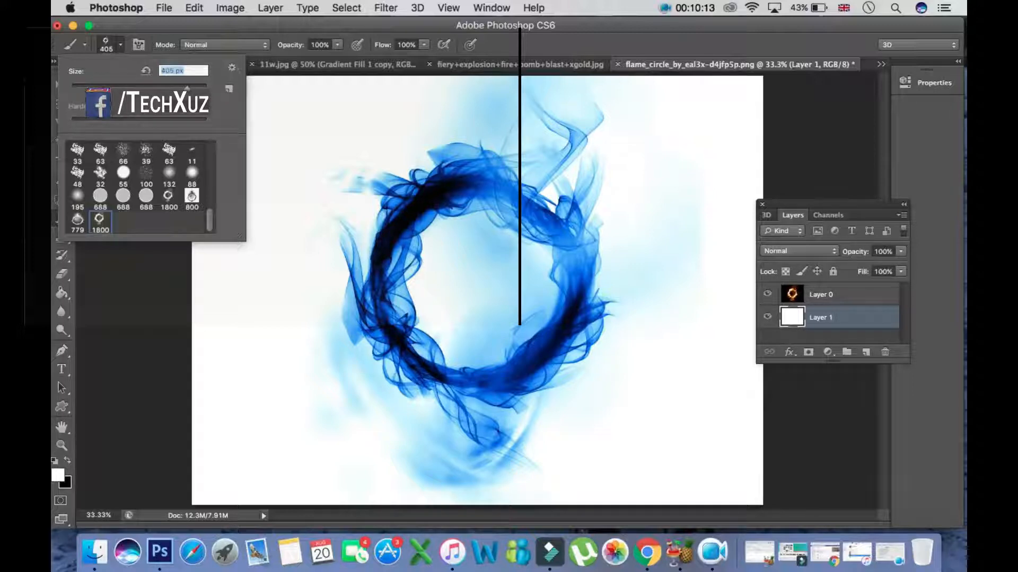
pyautogui.moveTo(187, 88); pyautogui.dragTo(191, 88)
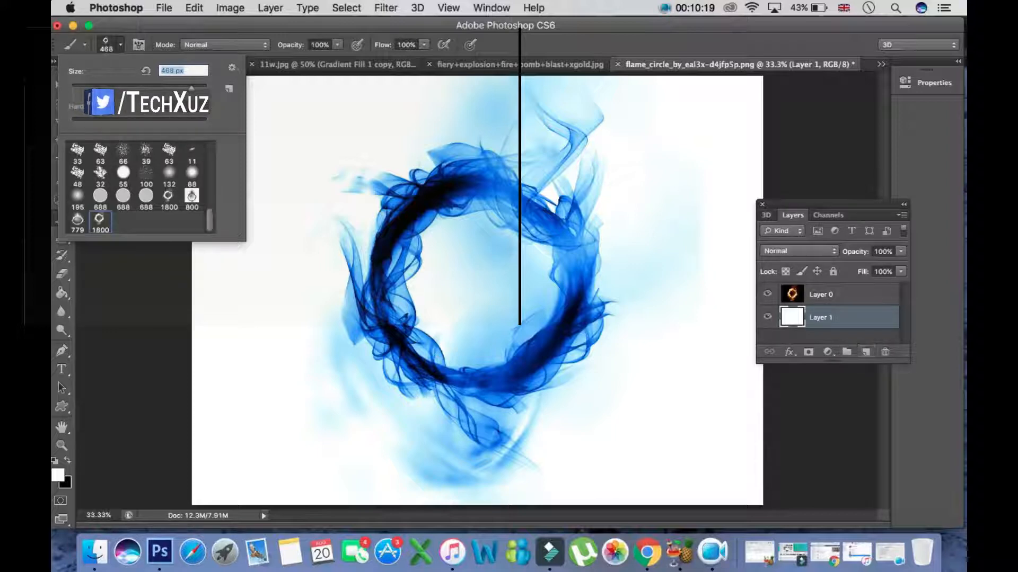
# - Set the flame-circle brush size to 237 px in the 11w.jpg document
pyautogui.click(333, 64)
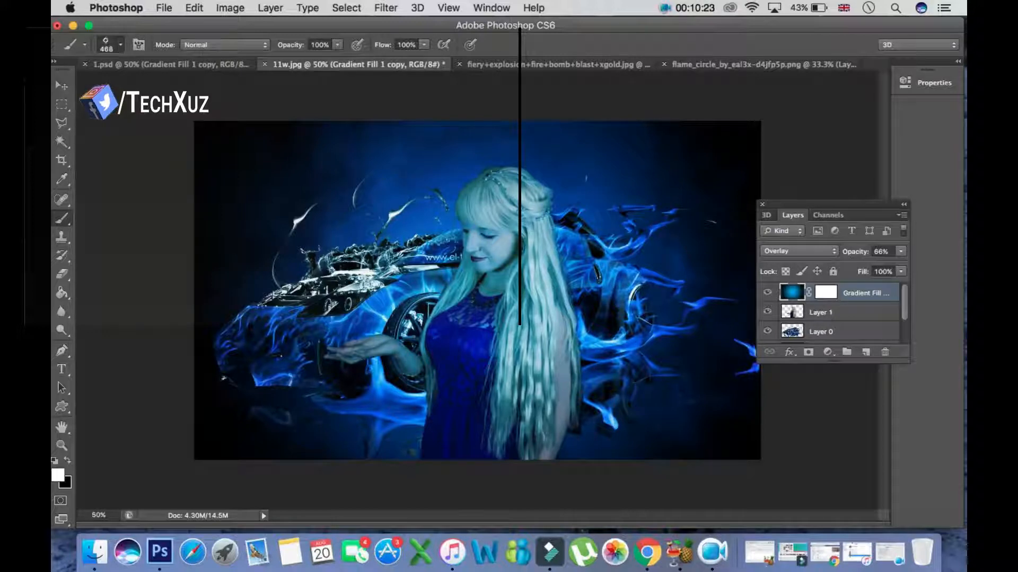
pyautogui.click(121, 44)
pyautogui.click(175, 86)
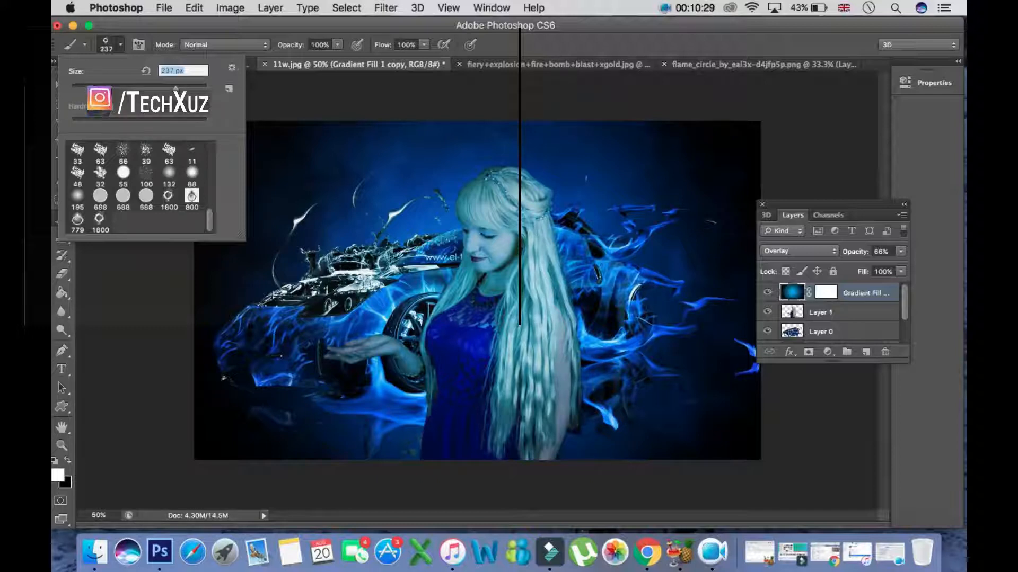
# - Set the foreground colour to light blue (319eea)
pyautogui.click(58, 475)
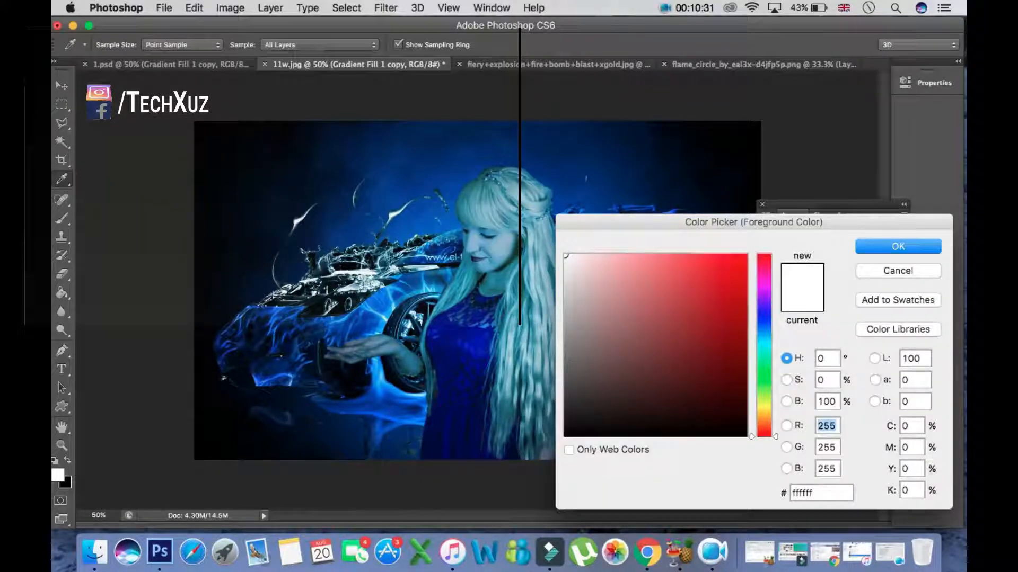
pyautogui.click(763, 332)
pyautogui.click(734, 282)
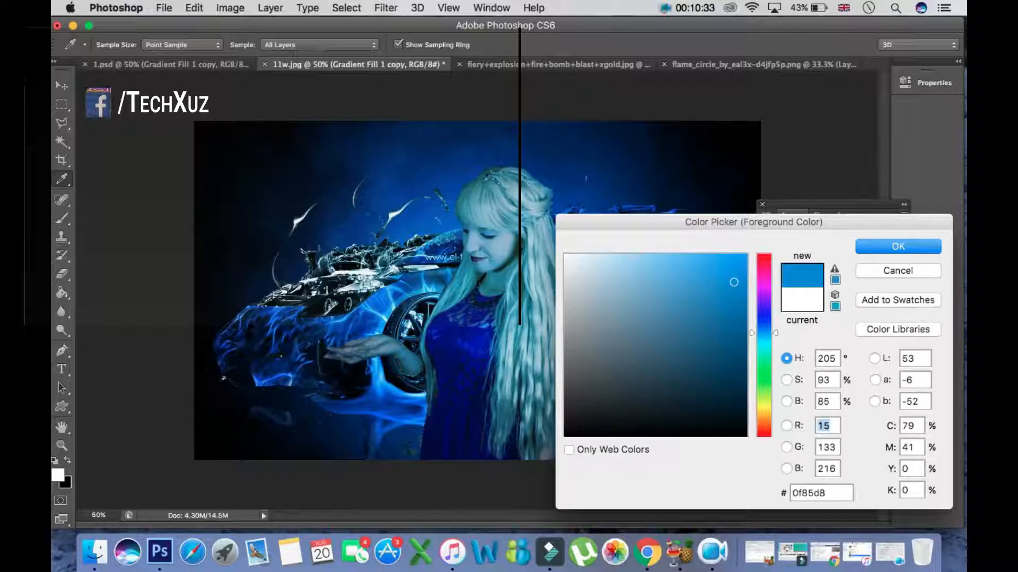
pyautogui.moveTo(734, 281)
pyautogui.mouseDown()
pyautogui.moveTo(714, 297)
pyautogui.moveTo(718, 318)
pyautogui.moveTo(674, 320)
pyautogui.moveTo(669, 265)
pyautogui.moveTo(709, 269)
pyautogui.mouseUp()
pyautogui.press('Return')
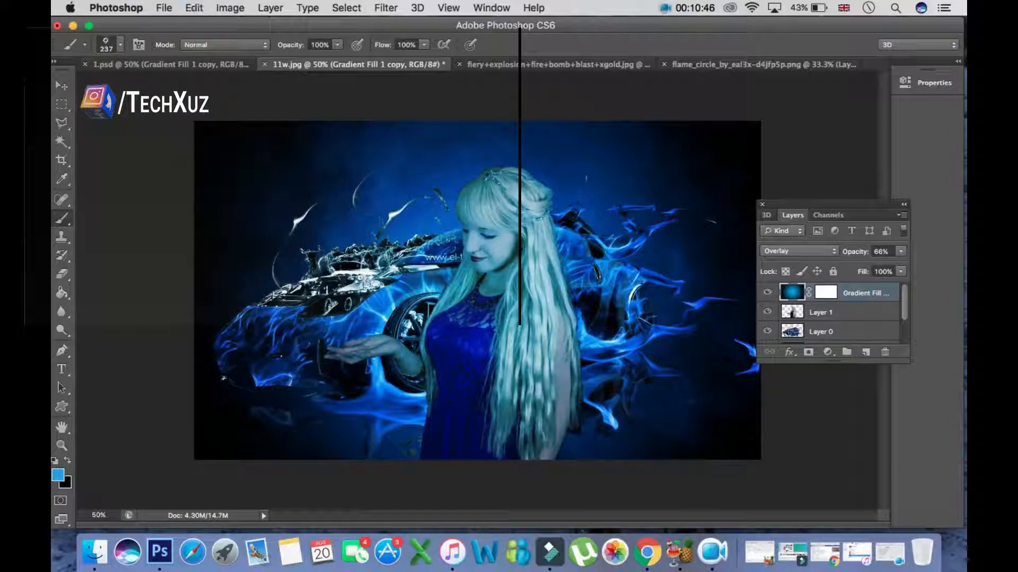
# - Add a new layer above the gradient fill and stamp the flame circle on it in cyan (00ccff) above the woman's open palm
pyautogui.click(866, 352)
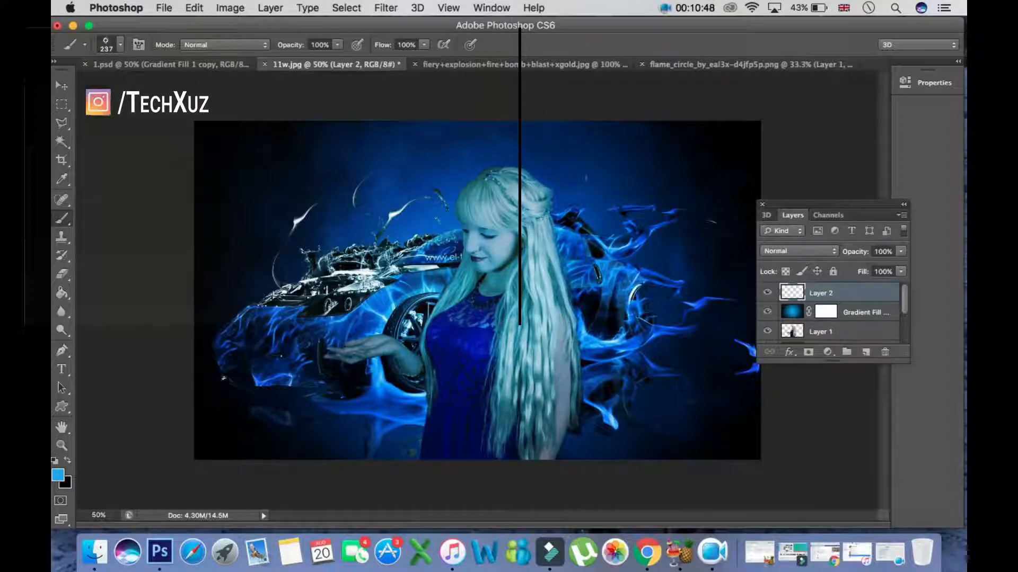
pyautogui.click(58, 476)
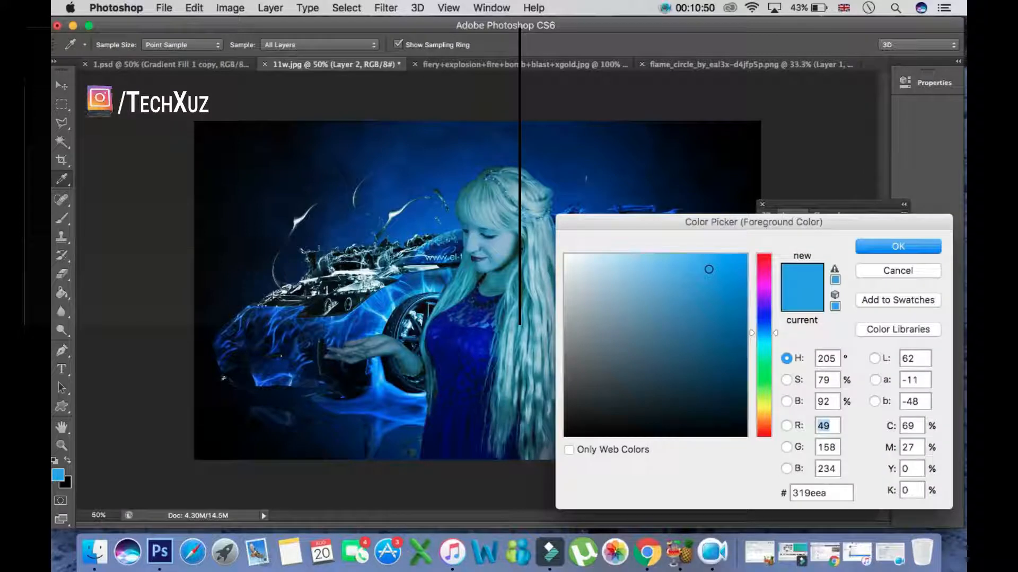
pyautogui.click(737, 304)
pyautogui.moveTo(737, 304)
pyautogui.mouseDown()
pyautogui.moveTo(737, 341)
pyautogui.moveTo(763, 338)
pyautogui.mouseUp()
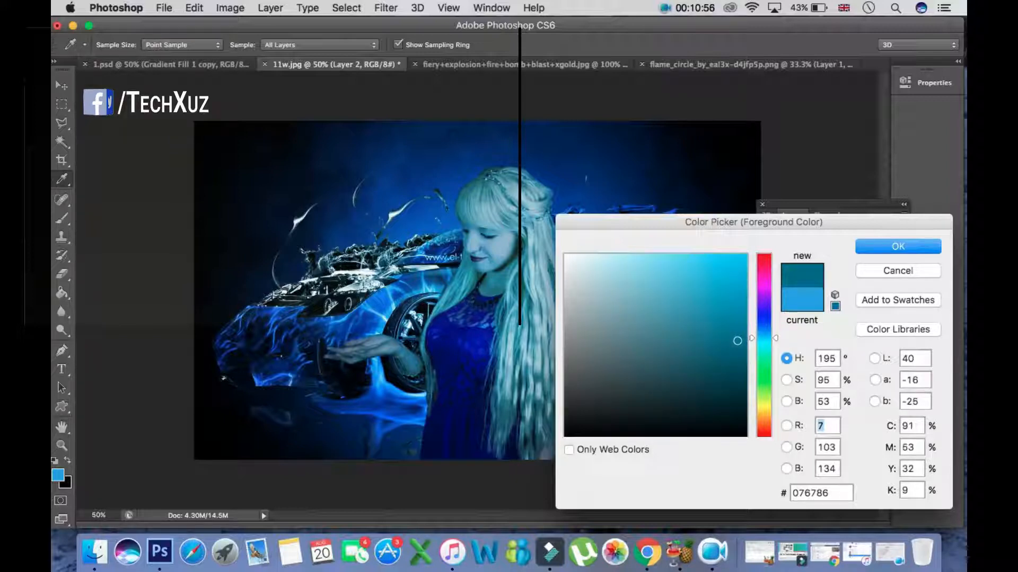
pyautogui.click(729, 271)
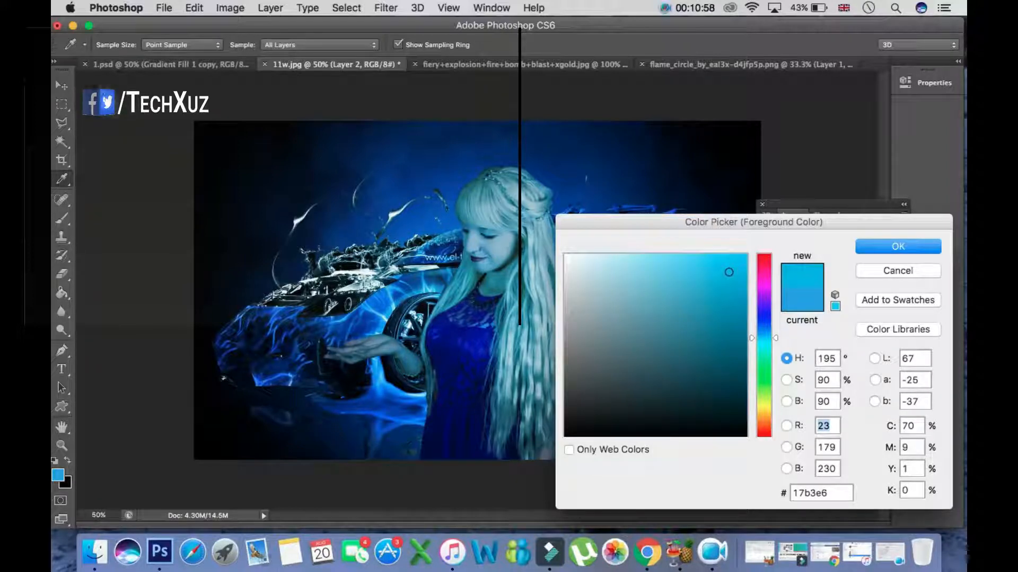
pyautogui.moveTo(764, 338); pyautogui.dragTo(763, 339)
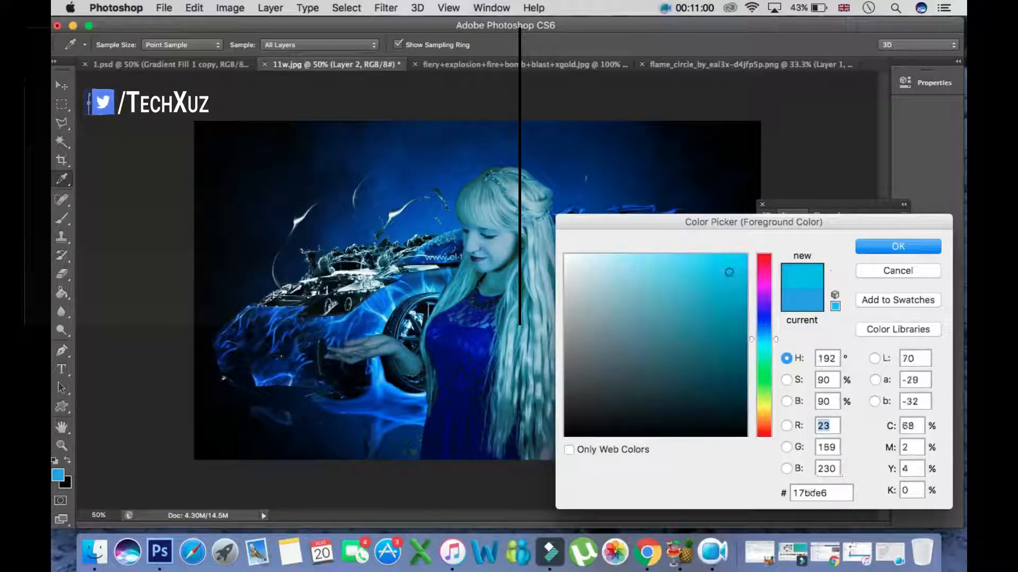
pyautogui.moveTo(729, 271); pyautogui.dragTo(745, 255)
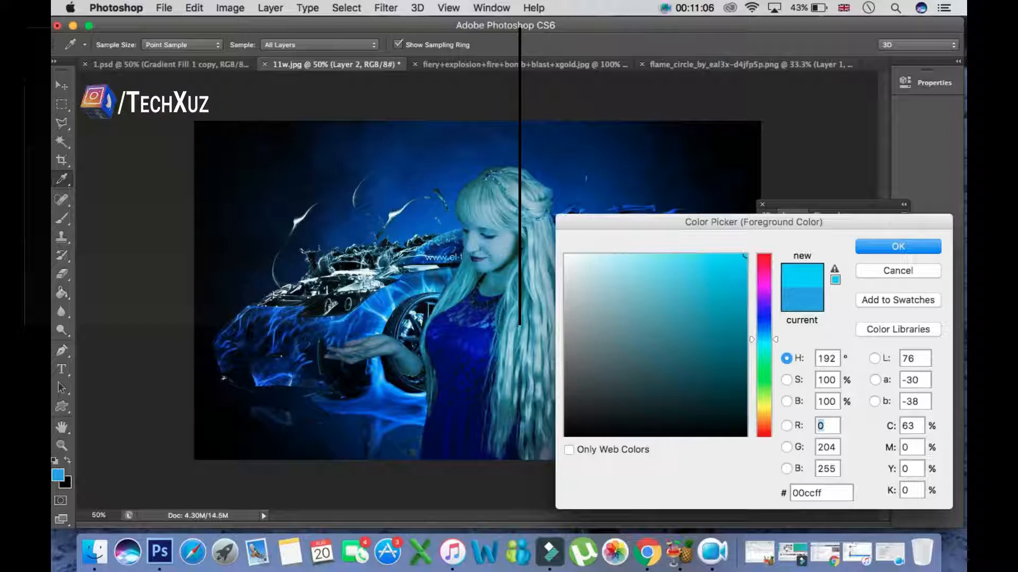
pyautogui.doubleClick(806, 493)
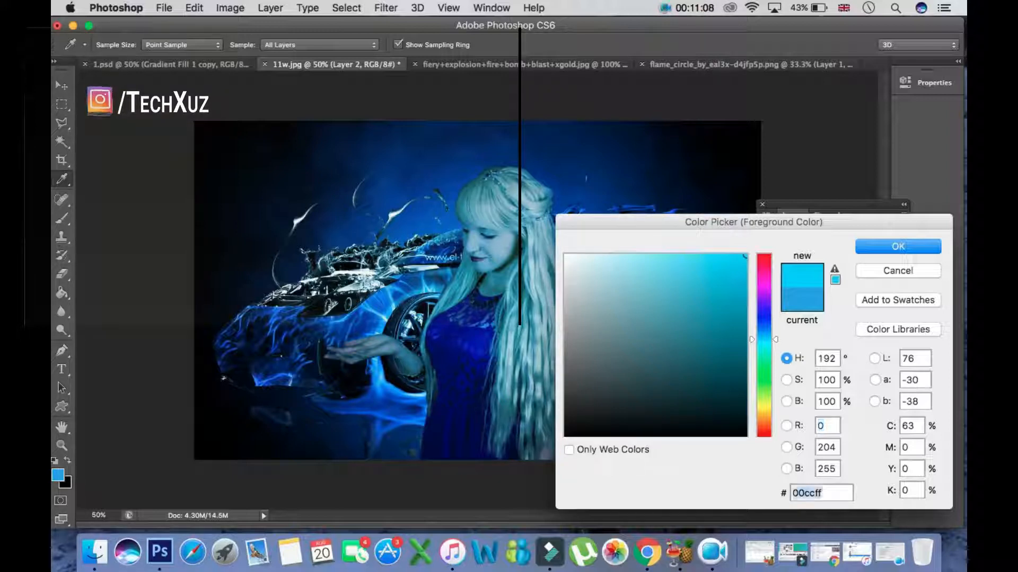
pyautogui.press('Return')
pyautogui.press('b')
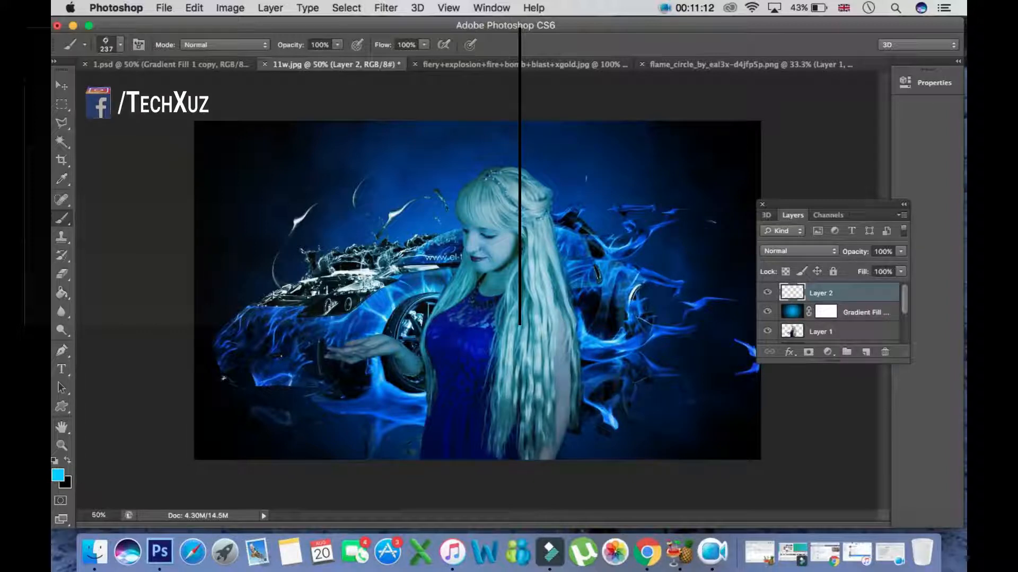
pyautogui.click(358, 312)
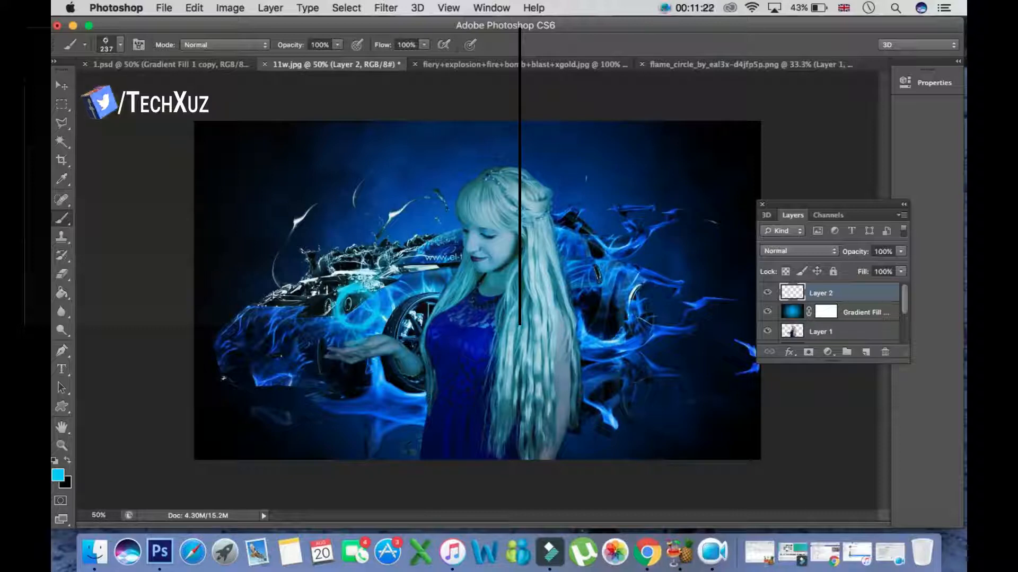
# - Choose a soft round brush with the cyan foreground colour (00ccff) and set its size to 108 px
pyautogui.click(121, 44)
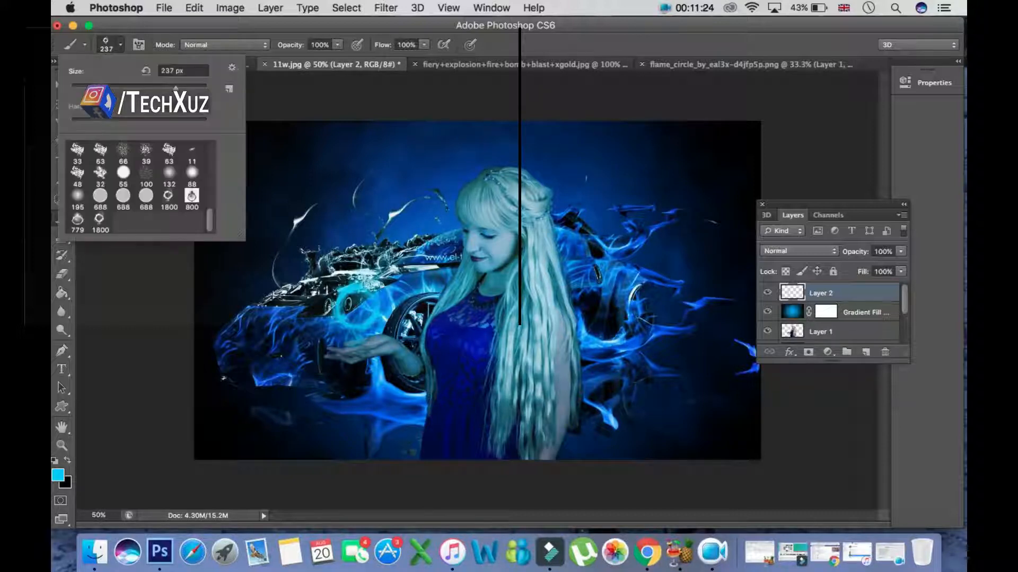
pyautogui.scroll(10, 141, 187)
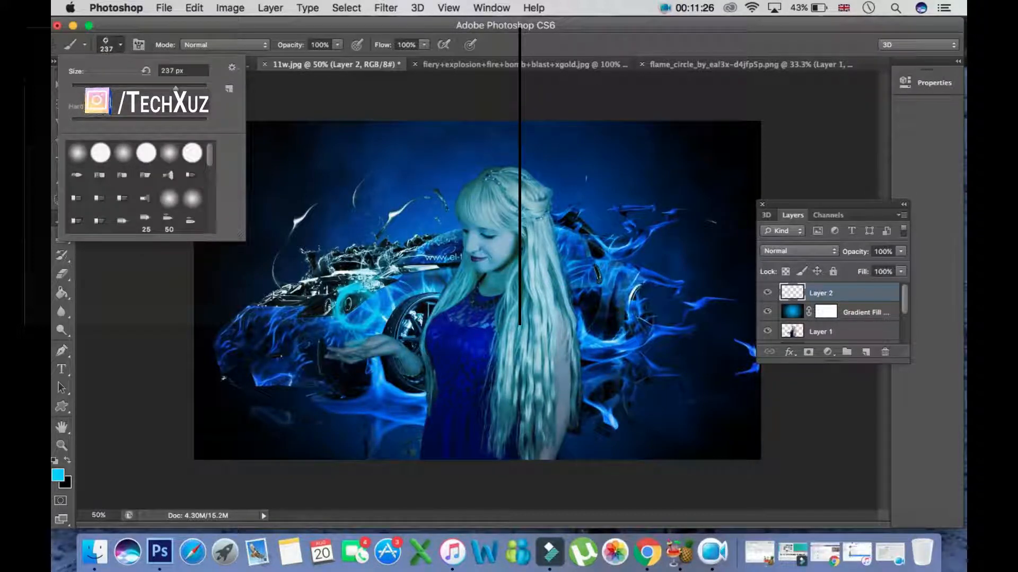
pyautogui.click(123, 153)
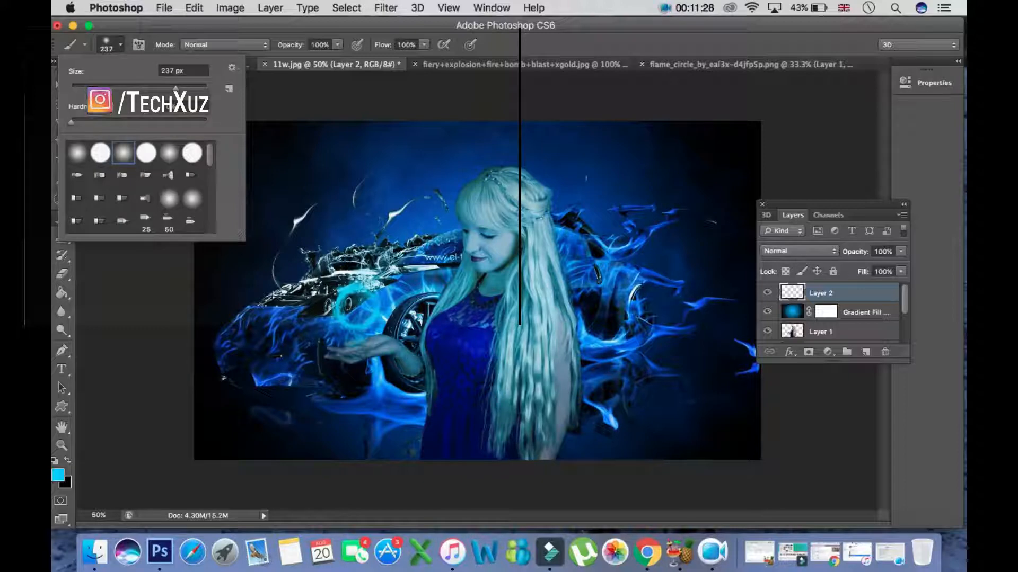
pyautogui.press('Return')
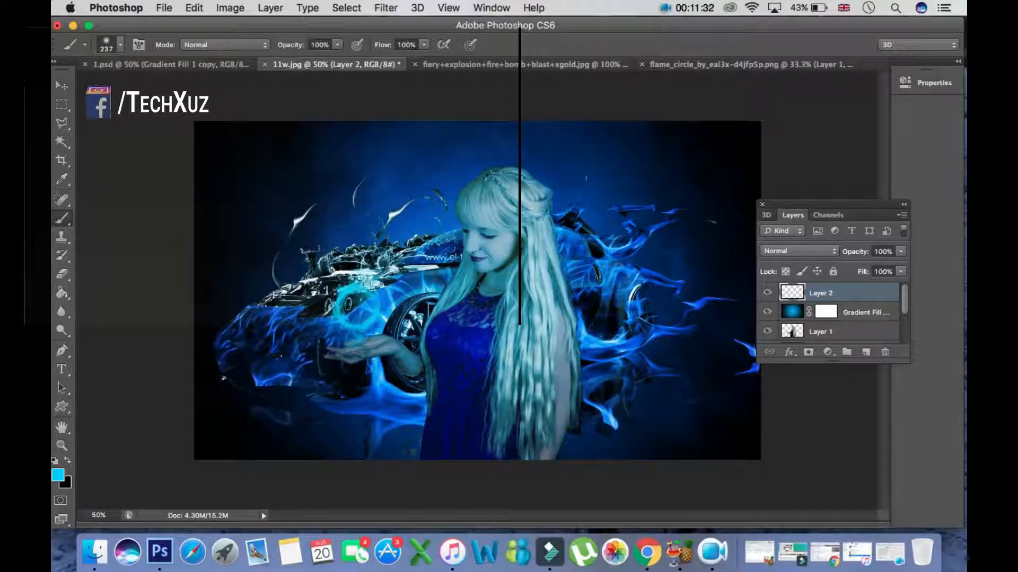
pyautogui.click(58, 475)
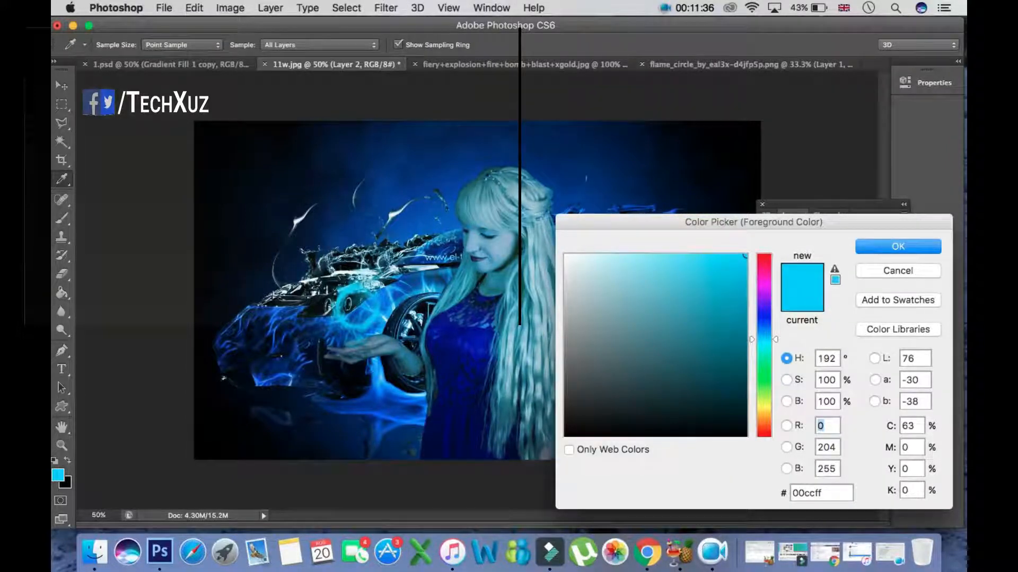
pyautogui.press('Return')
pyautogui.press('b')
pyautogui.click(121, 44)
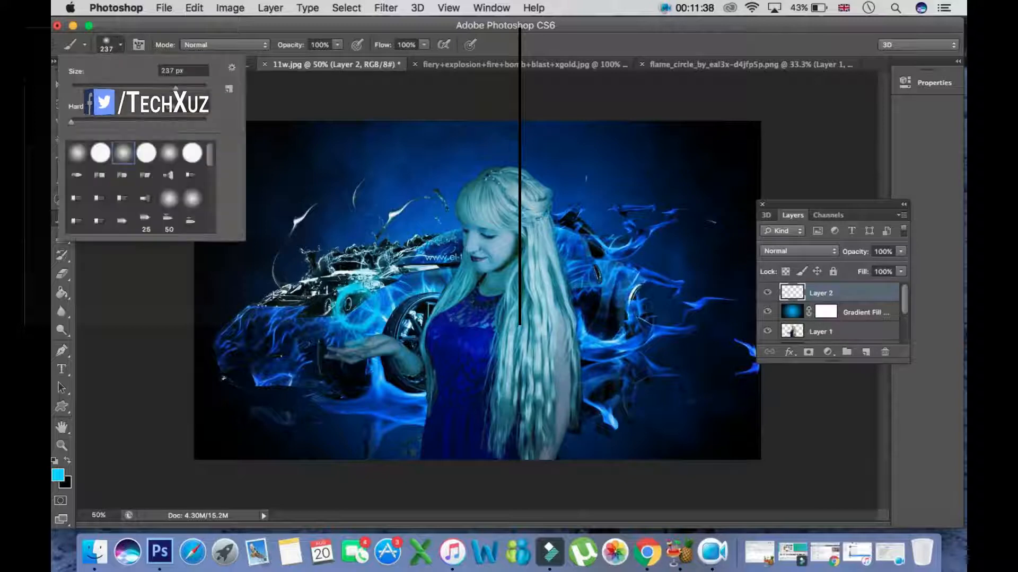
pyautogui.moveTo(143, 87); pyautogui.dragTo(118, 87)
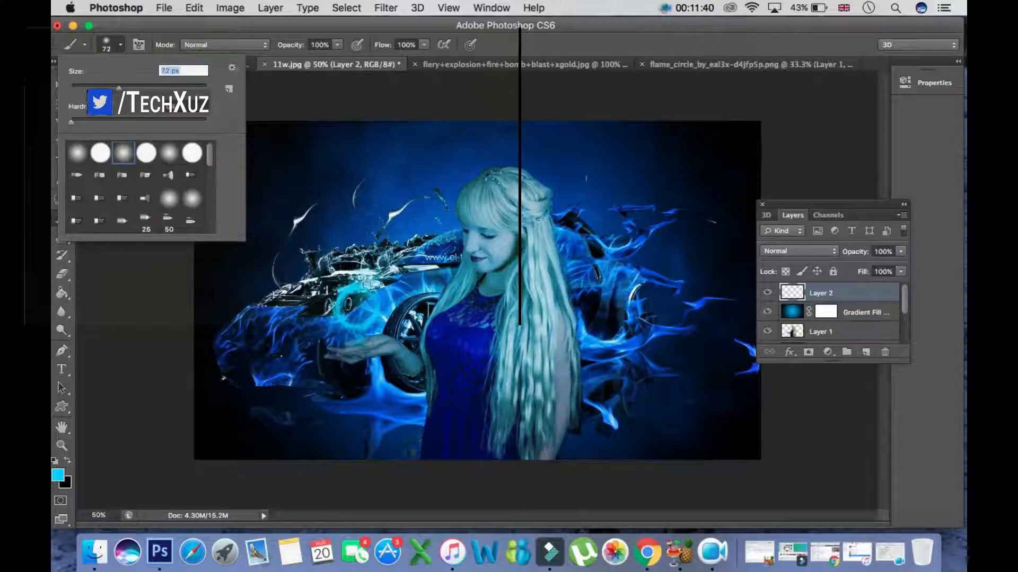
pyautogui.write('108')
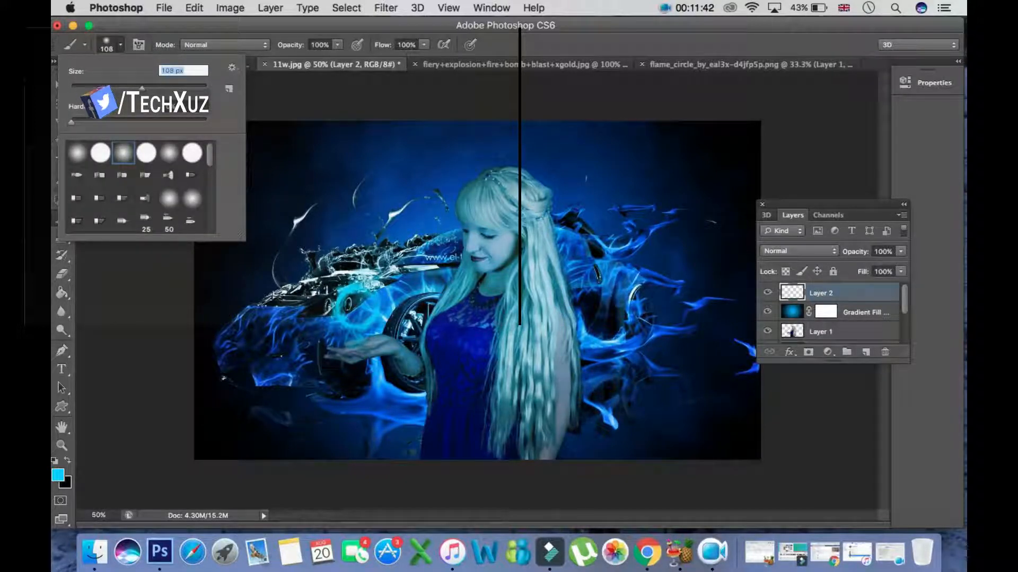
# - Add a new layer and paint a soft cyan glow inside the flame circle above the woman's palm
pyautogui.press('Return')
pyautogui.click(866, 352)
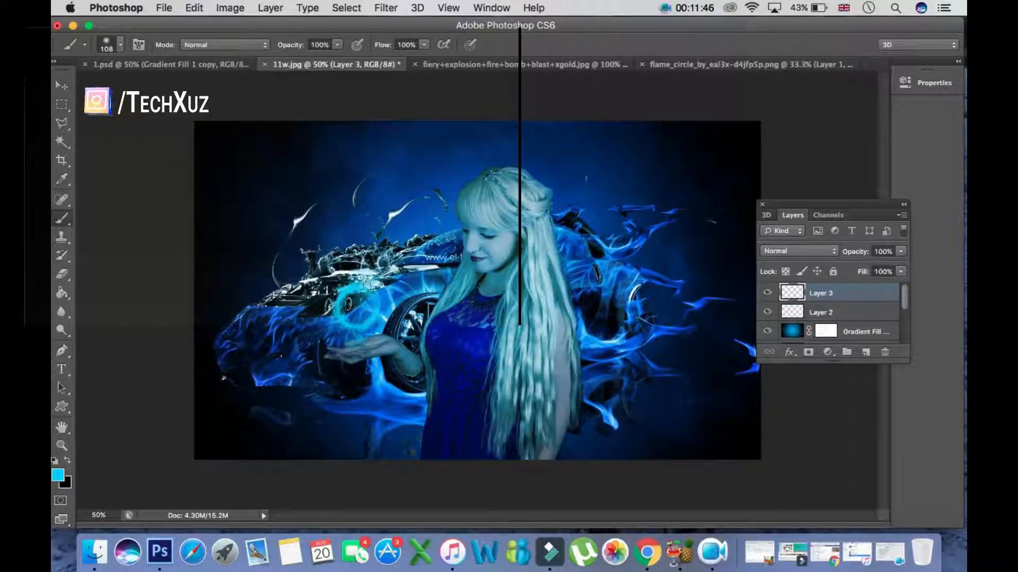
pyautogui.click(358, 308)
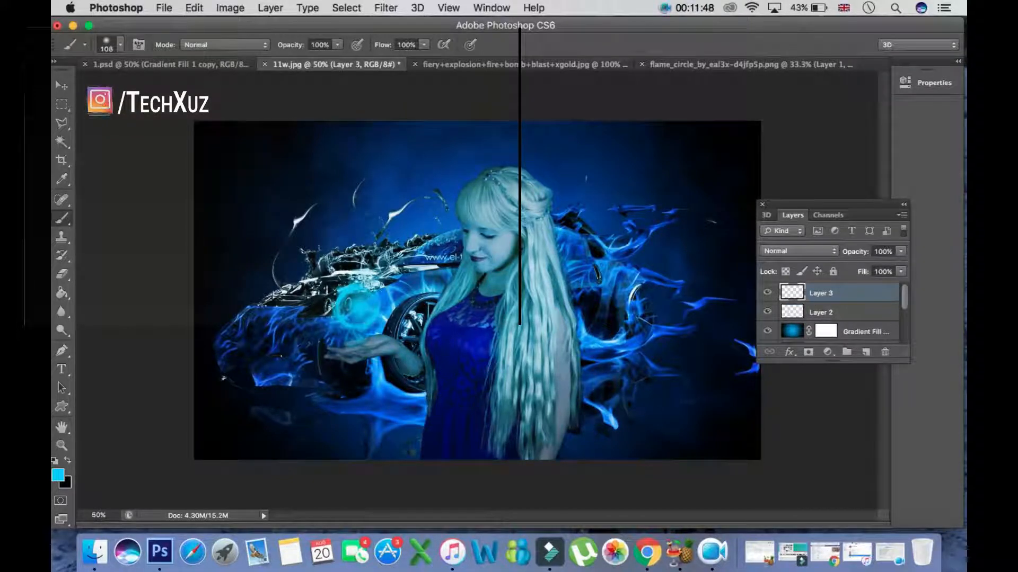
pyautogui.click(356, 307)
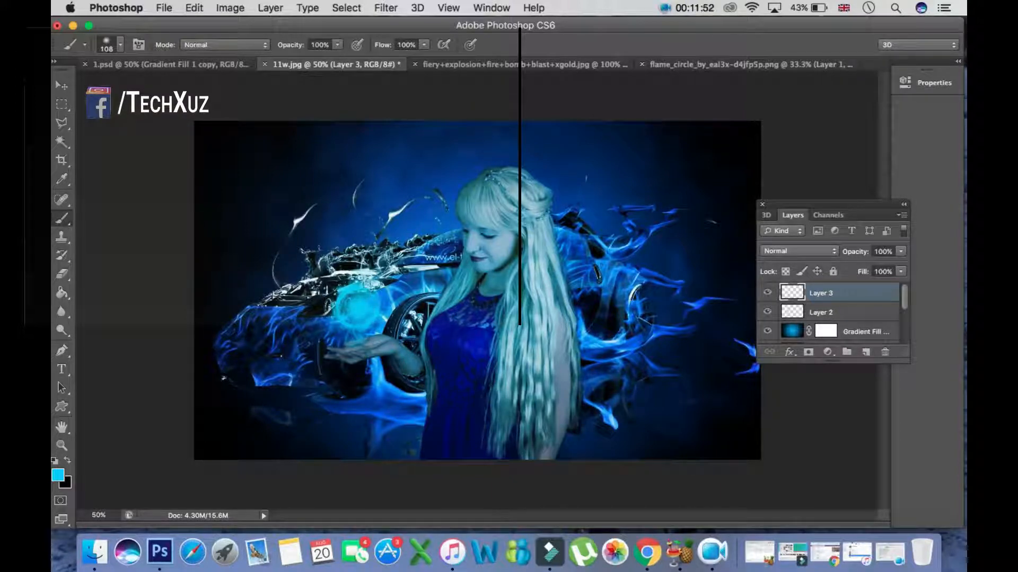
# - Set the blend mode of the cyan glow layer to Pin Light
pyautogui.click(798, 251)
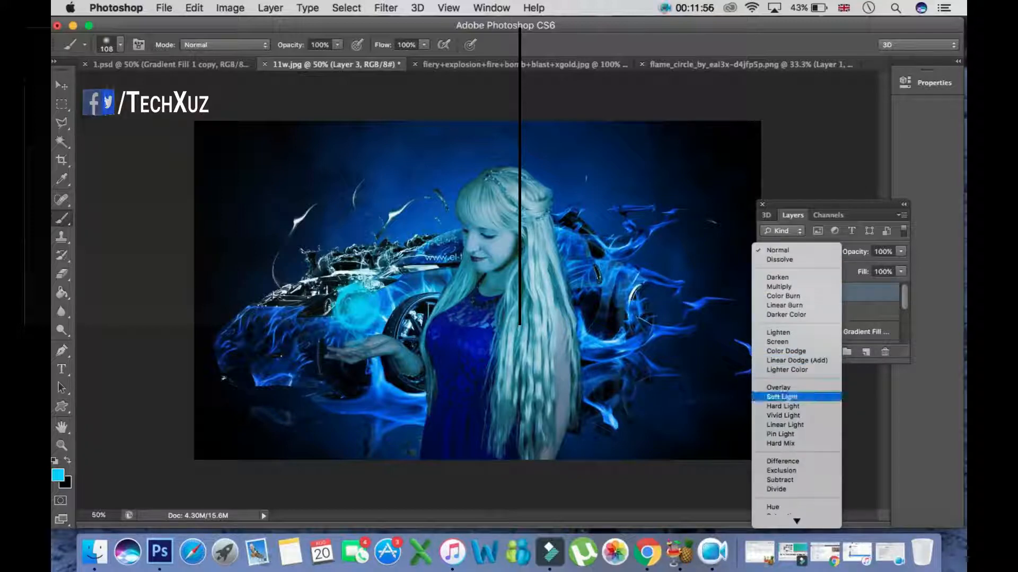
pyautogui.scroll(-1, 796, 397)
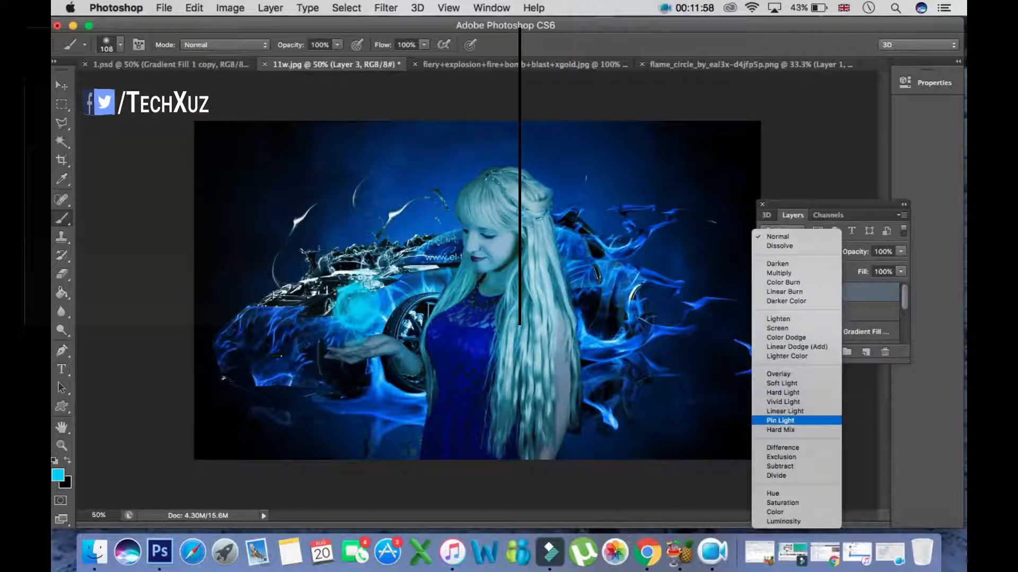
pyautogui.click(779, 420)
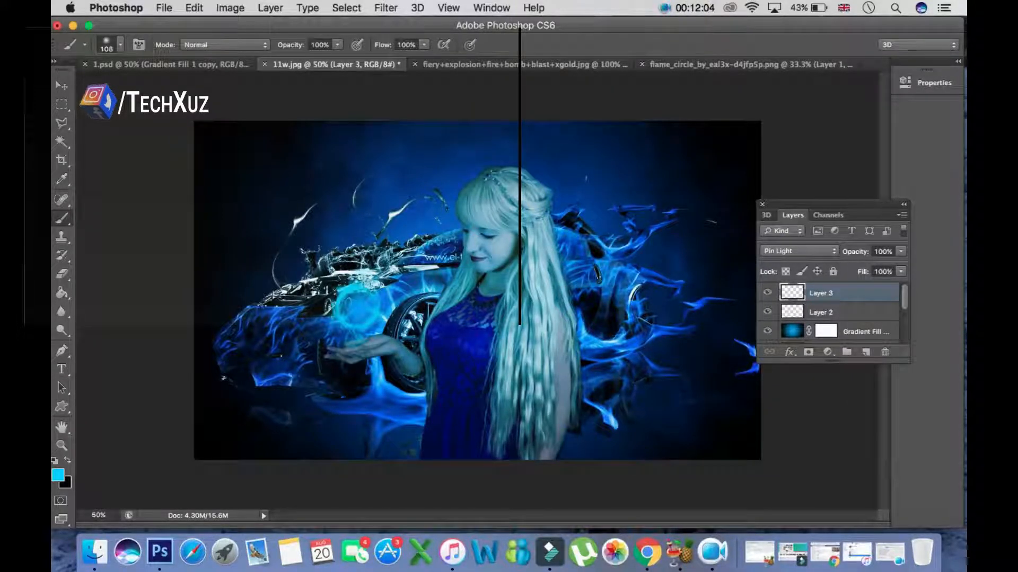
# - Set the foreground colour to white (ffffff) and the soft round brush size to 82 px
pyautogui.click(58, 475)
pyautogui.moveTo(571, 262)
pyautogui.mouseDown()
pyautogui.moveTo(565, 271)
pyautogui.moveTo(566, 256)
pyautogui.mouseUp()
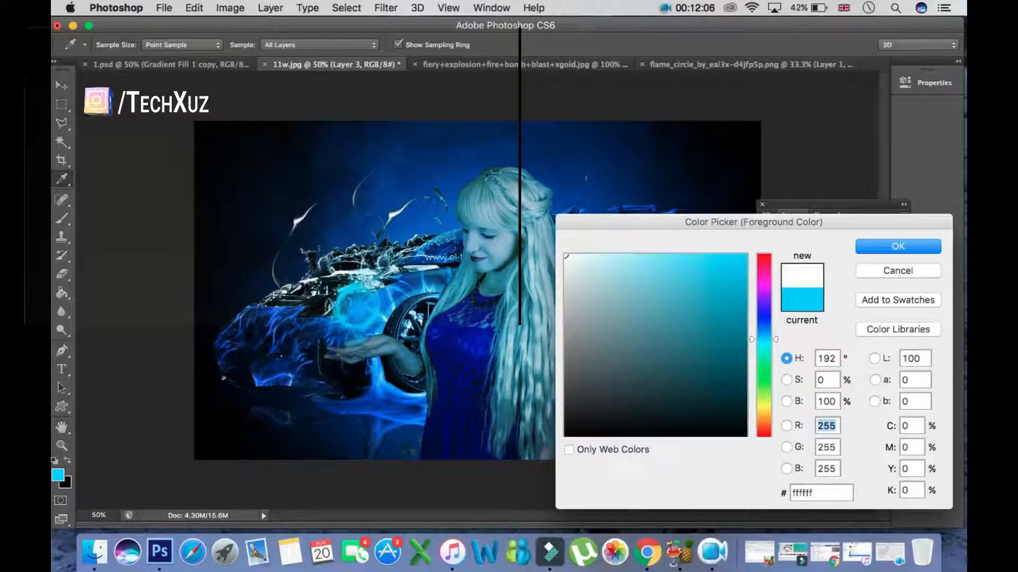
pyautogui.press('Return')
pyautogui.press('b')
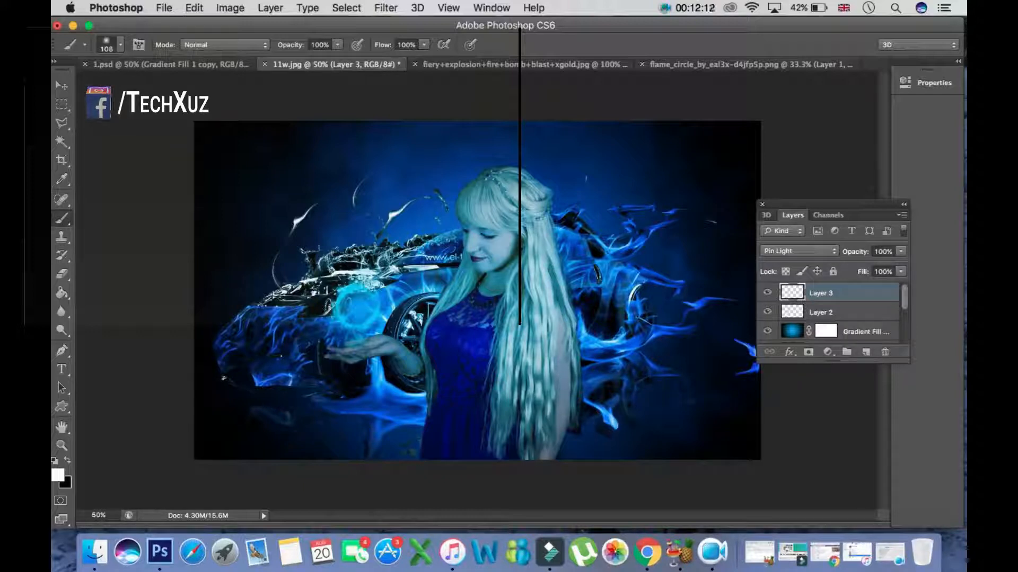
pyautogui.click(120, 44)
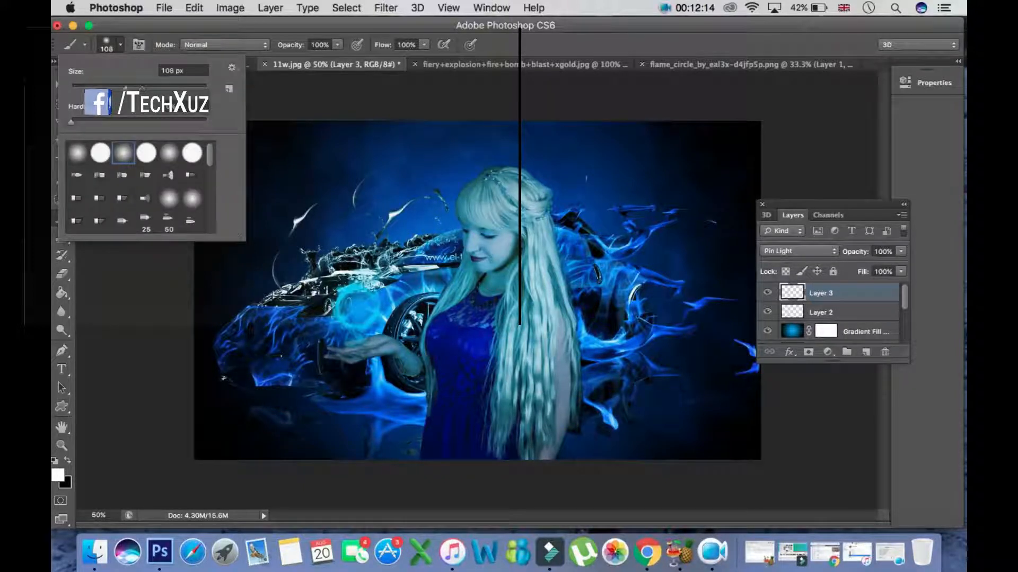
pyautogui.moveTo(142, 88); pyautogui.dragTo(127, 88)
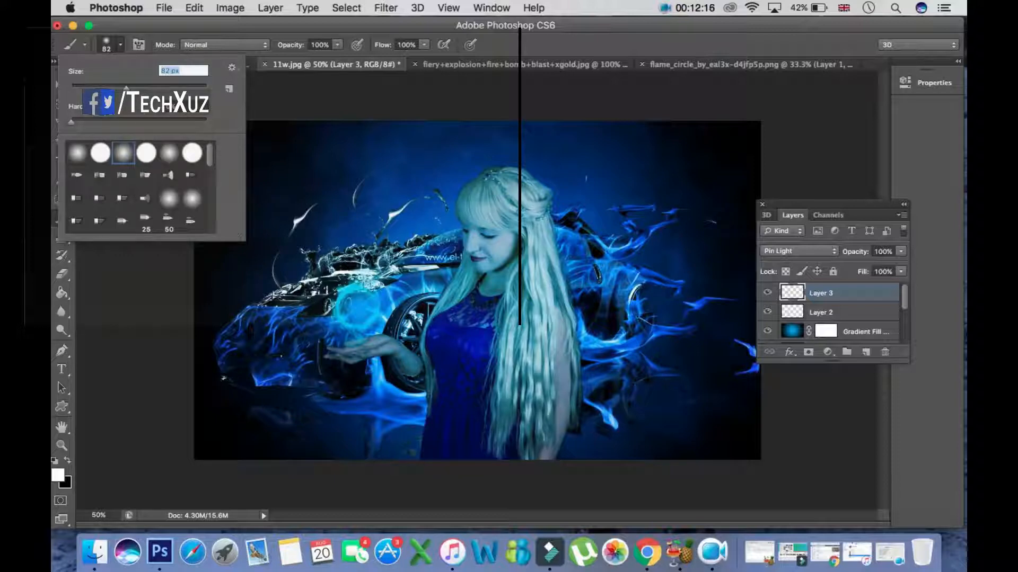
# - Add a new layer and dab a soft white glow at the centre of the flame circle
pyautogui.click(865, 351)
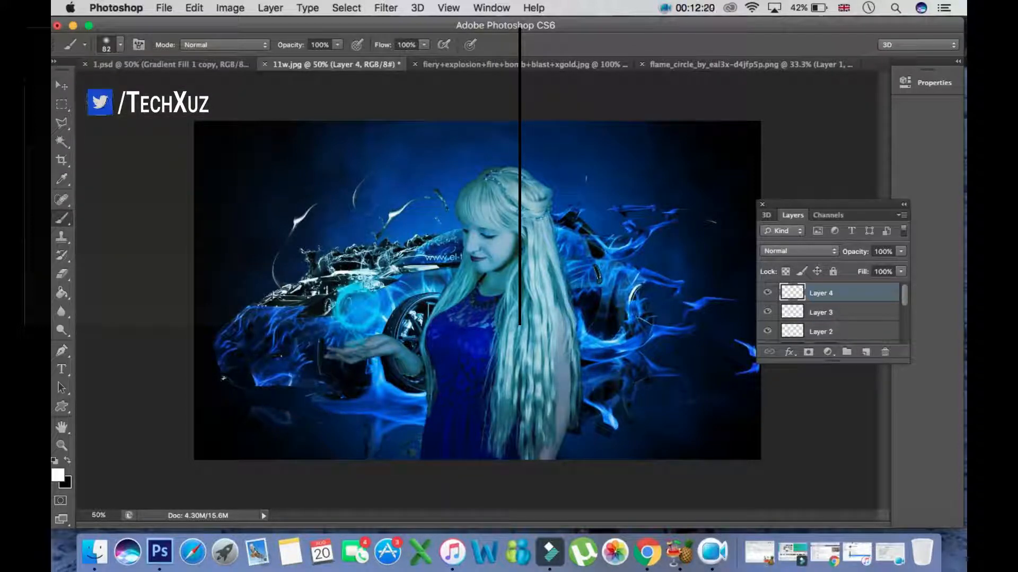
pyautogui.click(355, 305)
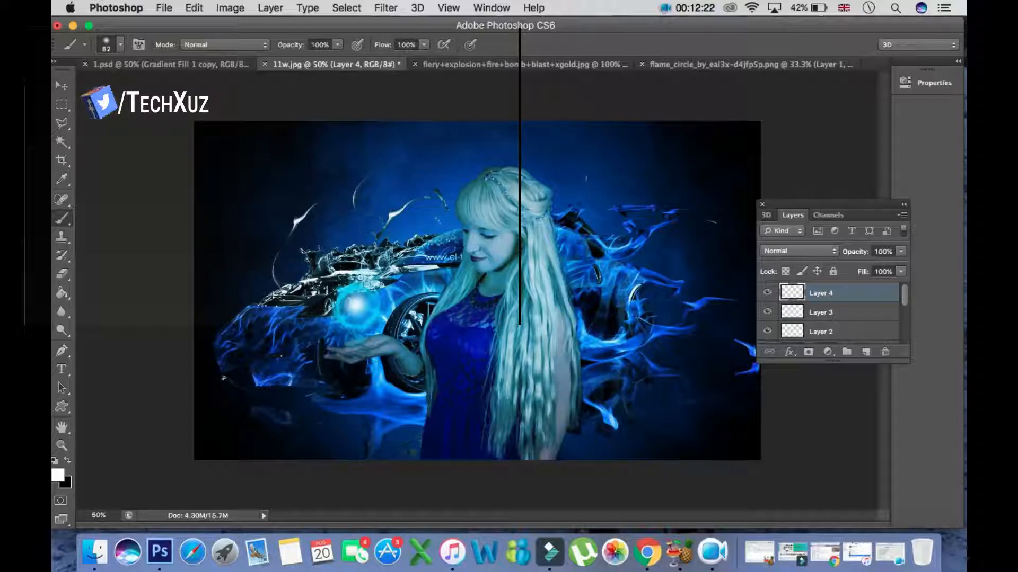
pyautogui.click(358, 307)
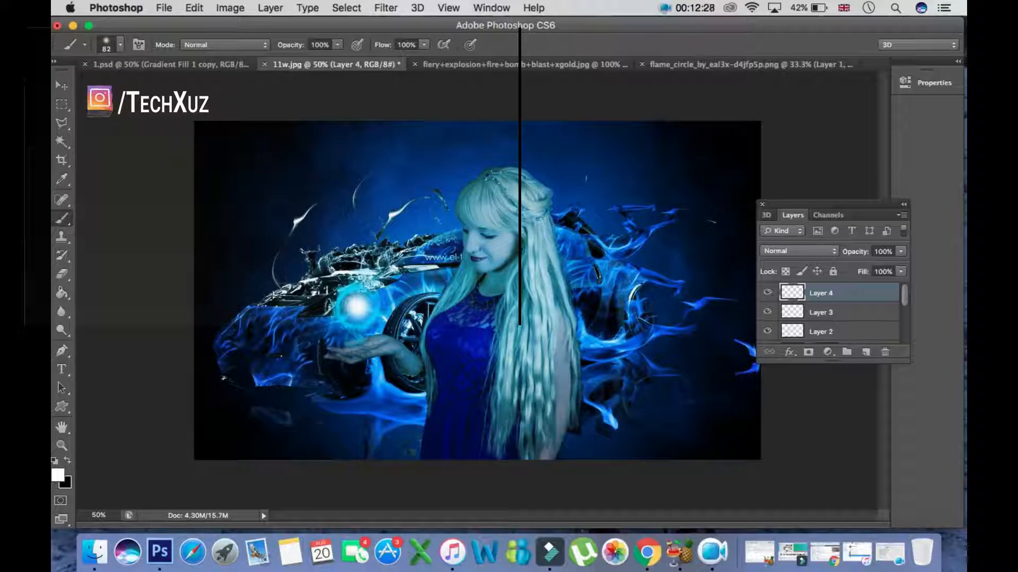
# - Reduce the white glow layer's opacity to 70% and add a new layer above it
pyautogui.click(900, 251)
pyautogui.moveTo(902, 265); pyautogui.dragTo(881, 265)
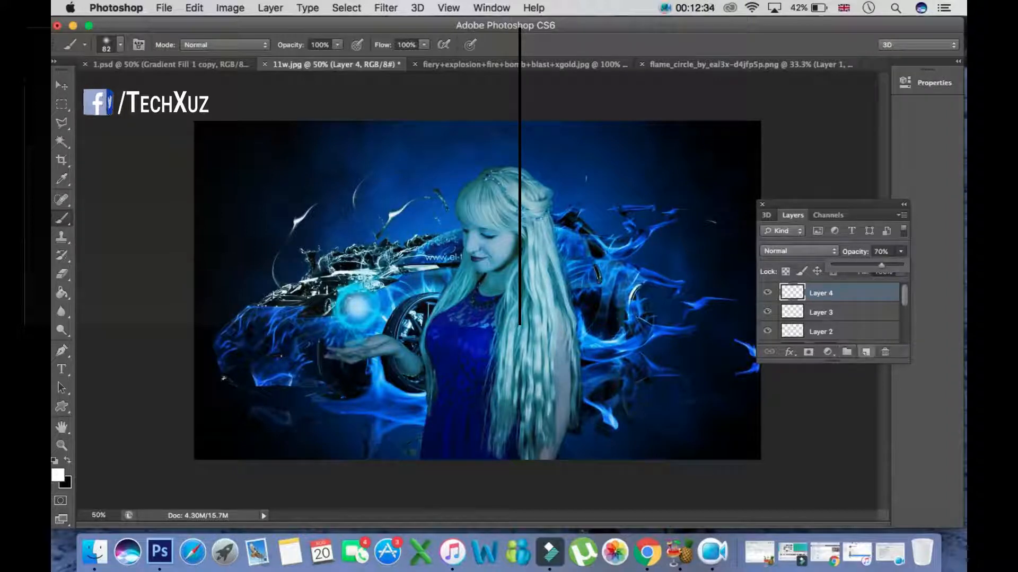
pyautogui.click(866, 352)
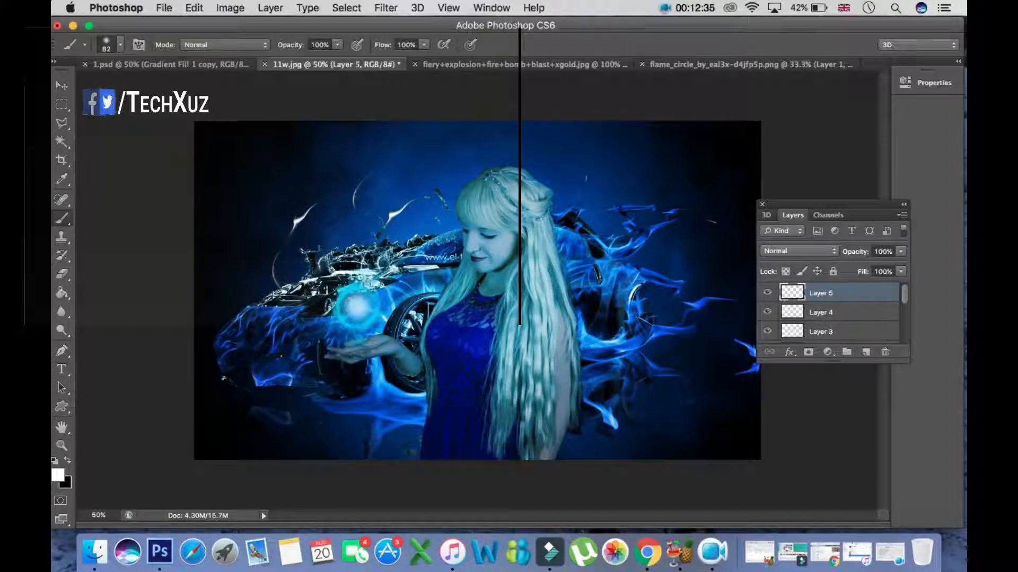
# - Select the Pin Light glow layer (Layer 3) and set the brush's foreground colour to cyan (00ccff)
pyautogui.click(791, 313)
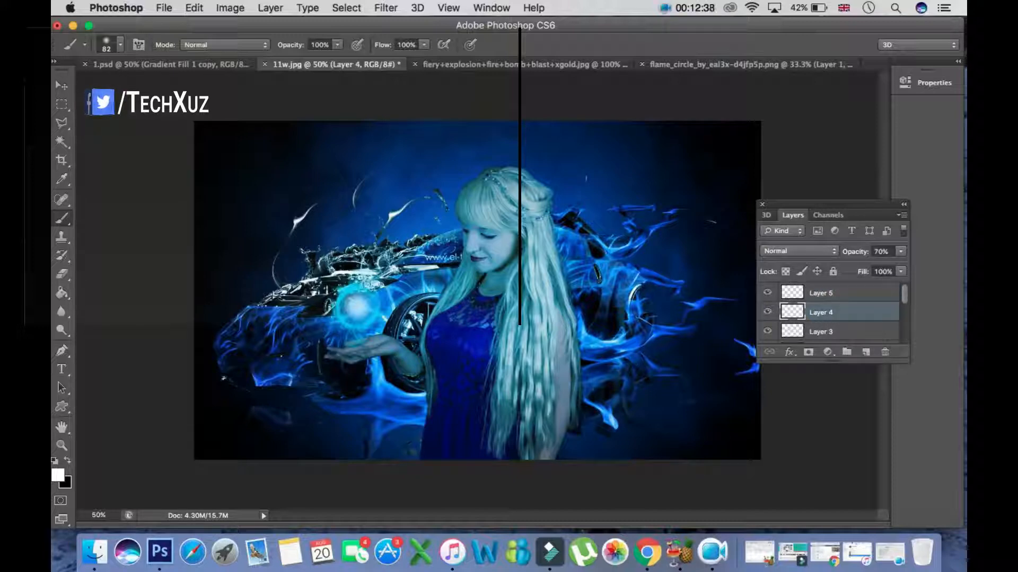
pyautogui.scroll(-2, 830, 313)
pyautogui.click(829, 296)
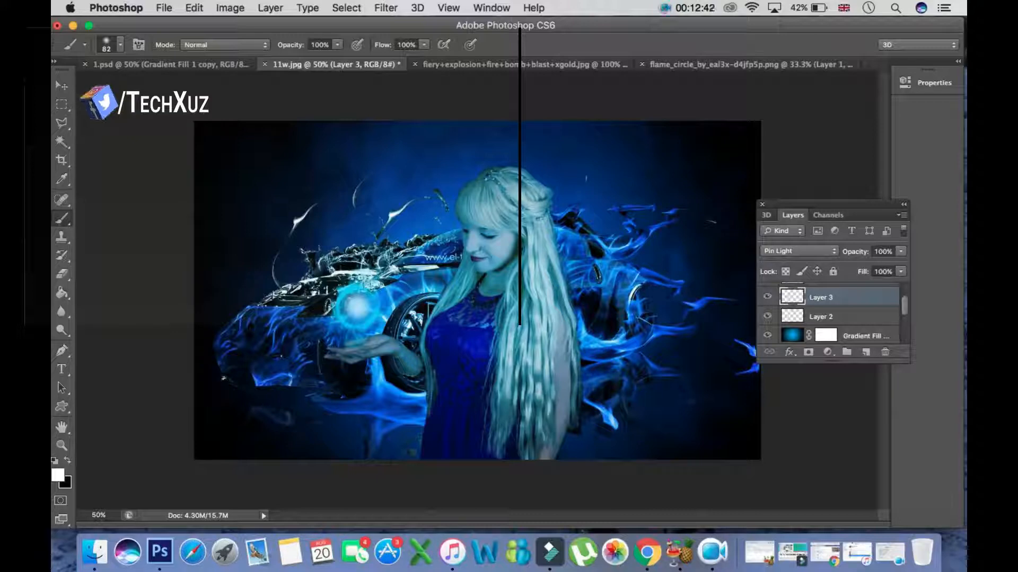
pyautogui.click(58, 475)
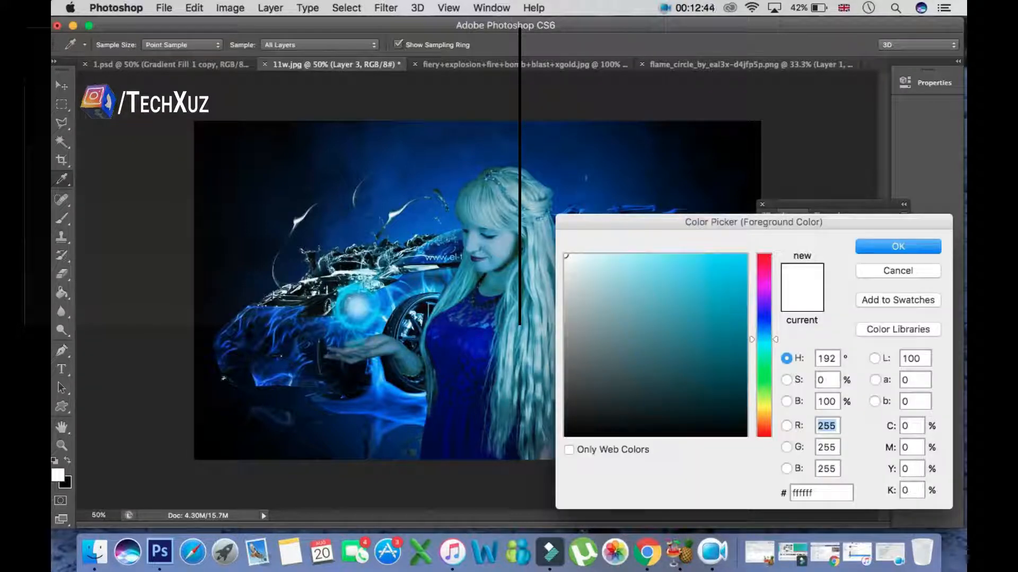
pyautogui.click(734, 285)
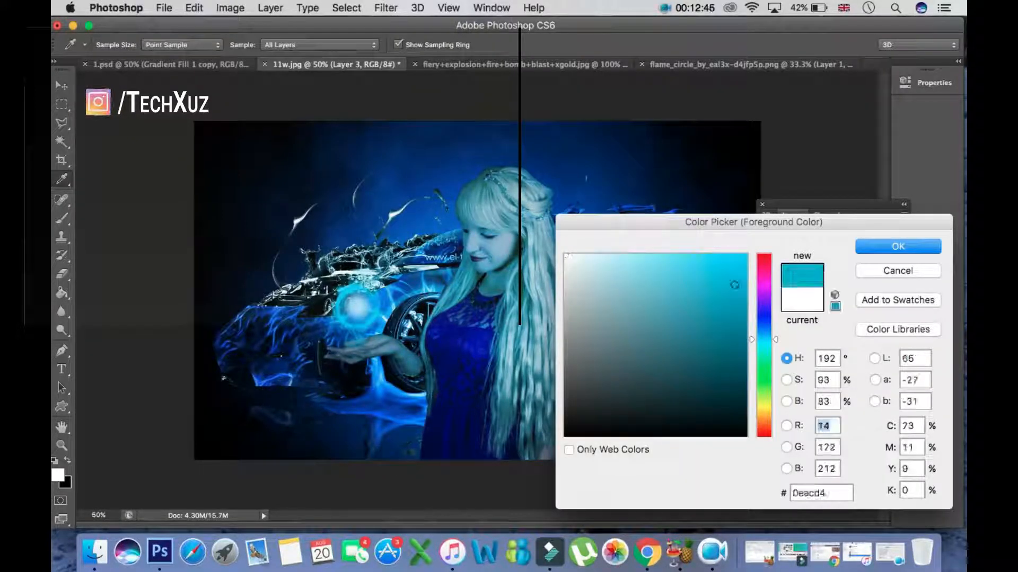
pyautogui.moveTo(734, 285); pyautogui.dragTo(745, 256)
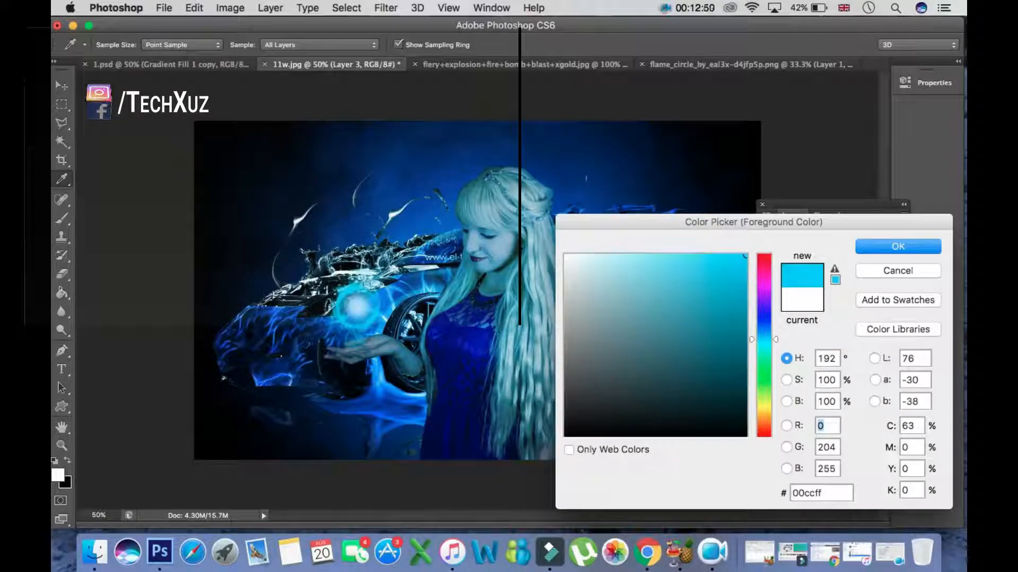
pyautogui.click(807, 493)
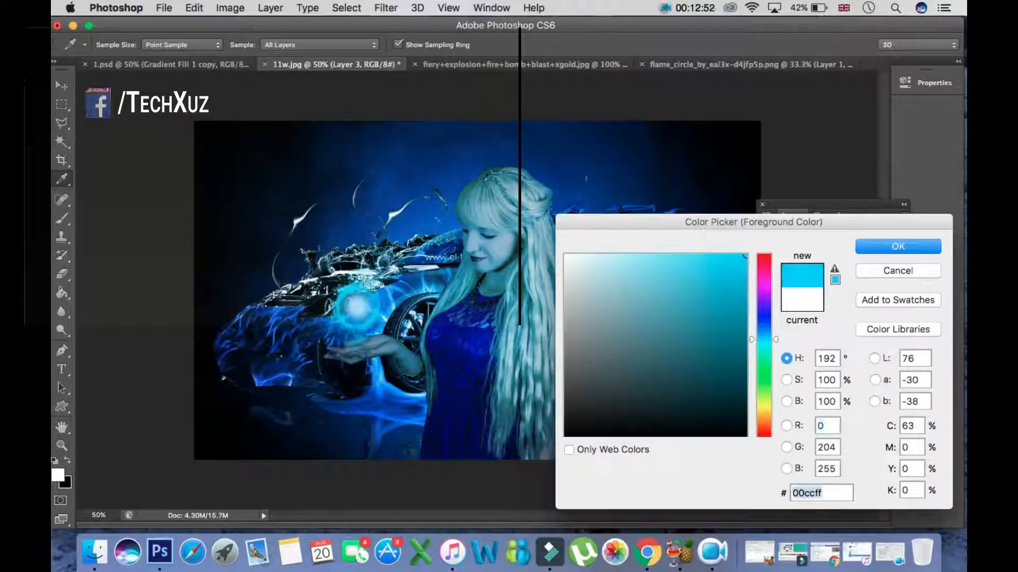
pyautogui.press('Return')
pyautogui.press('b')
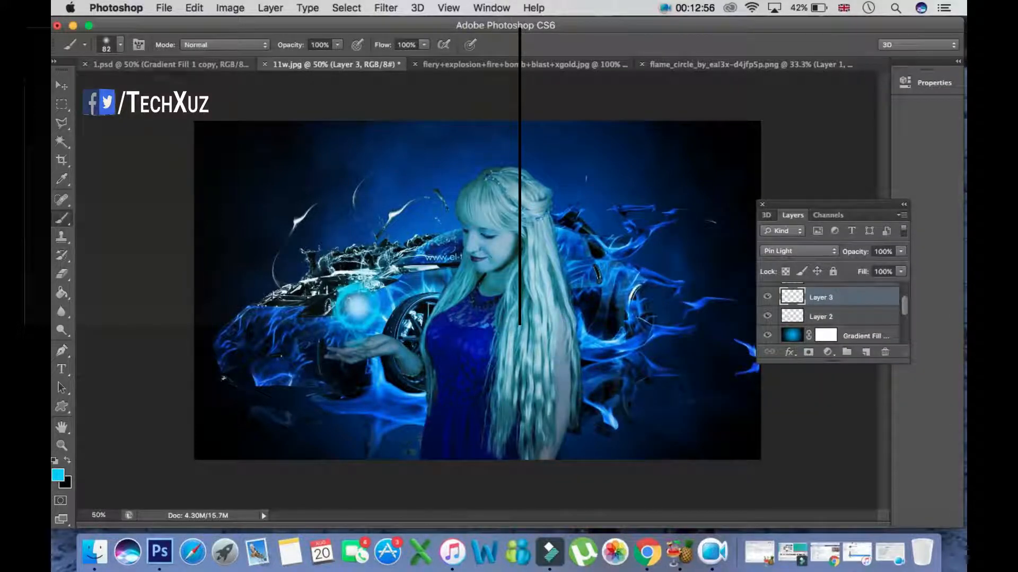
# - Set the soft brush size to 101 px and strengthen the cyan glow on Layer 3
pyautogui.click(120, 44)
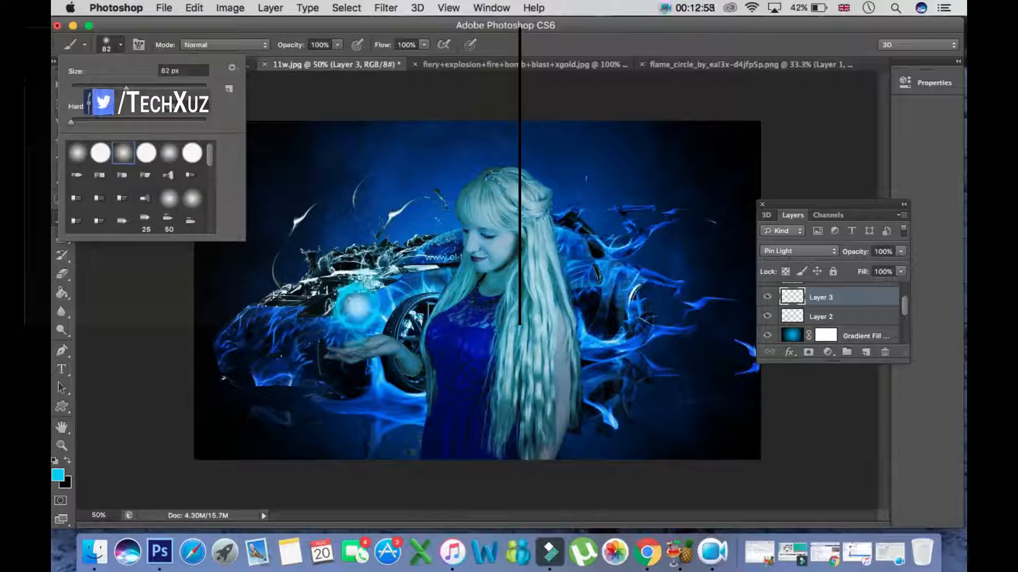
pyautogui.moveTo(126, 88); pyautogui.dragTo(139, 88)
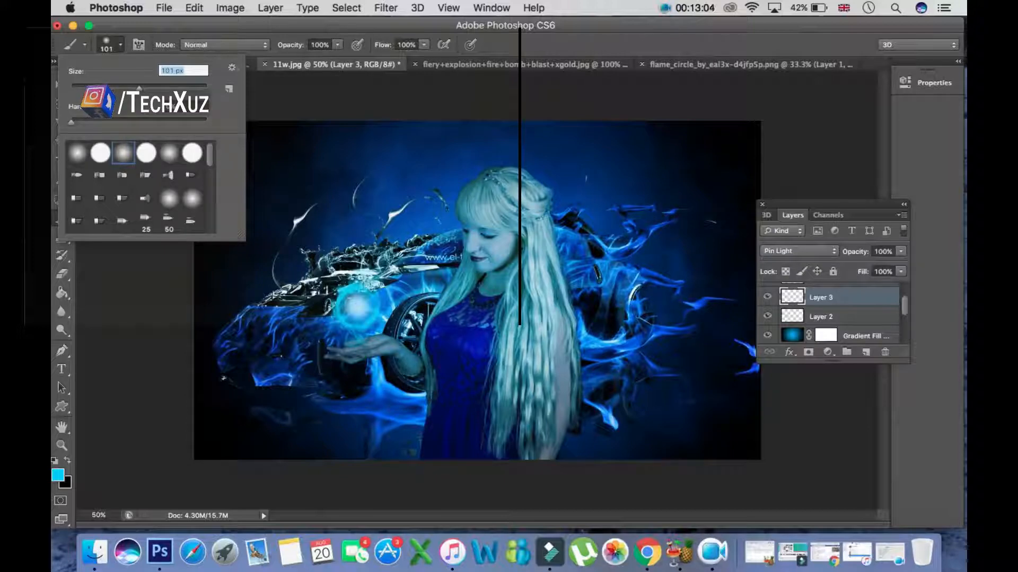
pyautogui.press('Return')
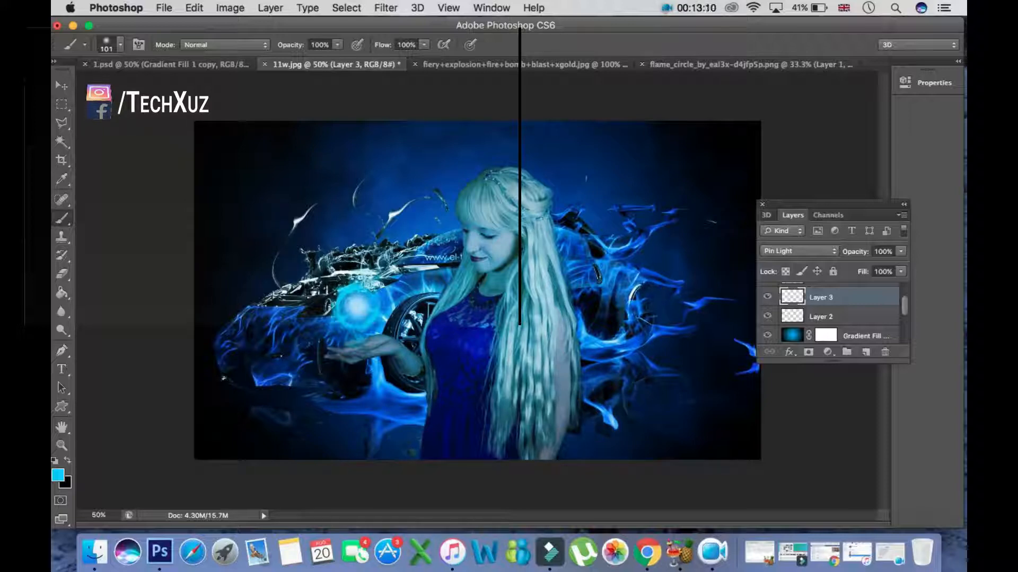
# - Select the glow and flame-circle layers from Layer 5 down to Layer 2 and merge them into one layer
pyautogui.scroll(2, 830, 286)
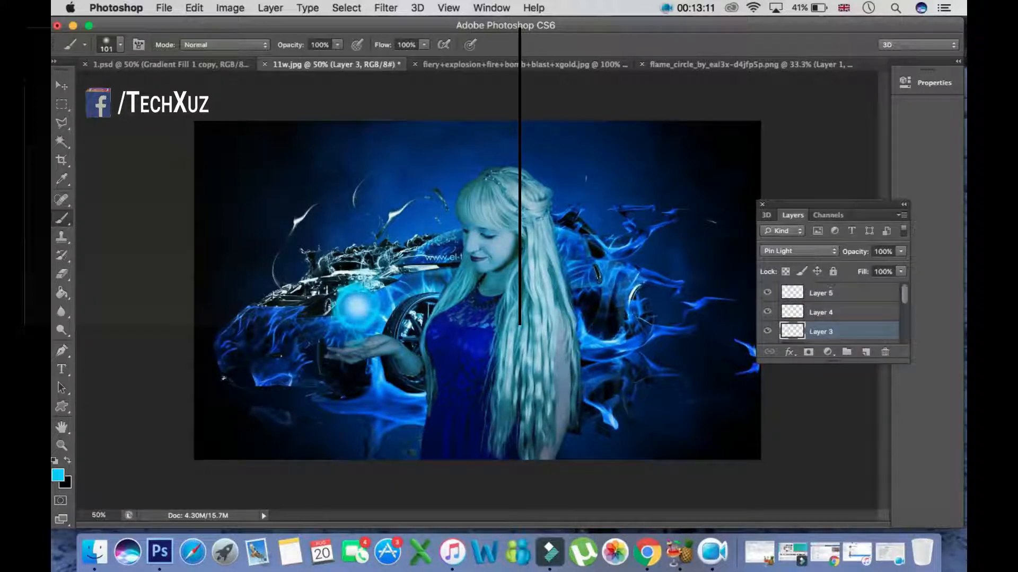
pyautogui.click(839, 293)
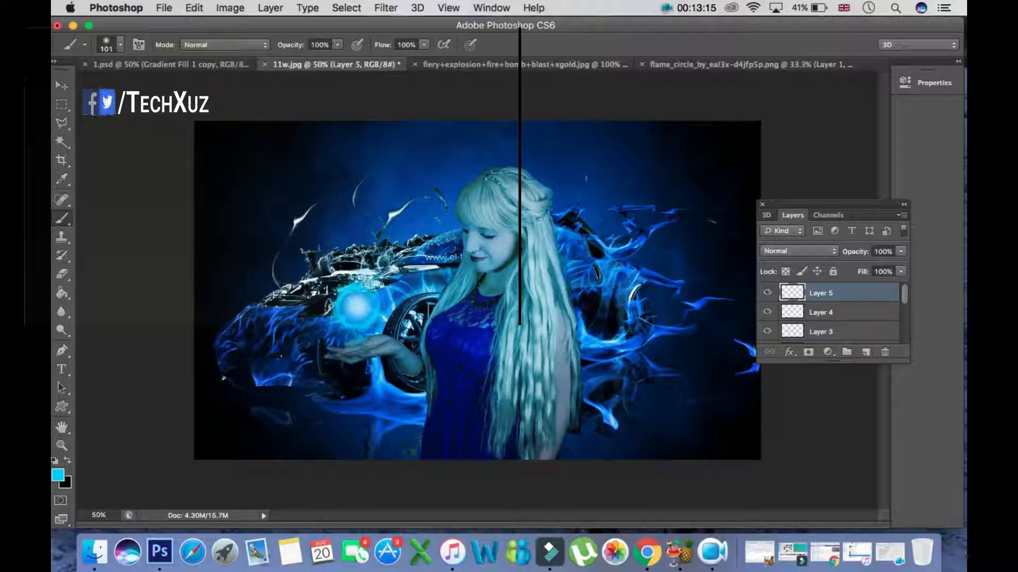
pyautogui.scroll(-2, 829, 312)
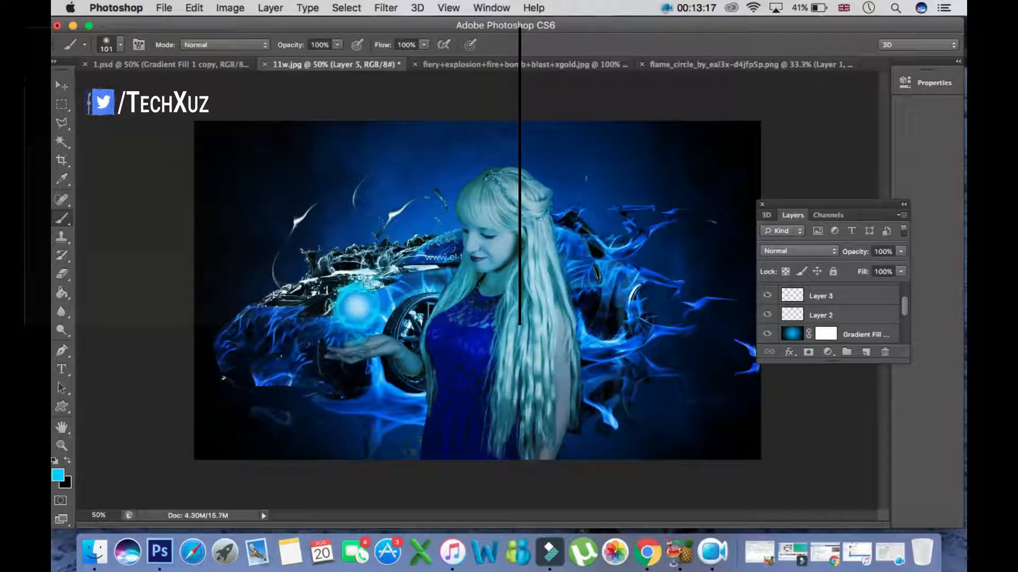
pyautogui.keyDown('shift'); pyautogui.click(843, 315); pyautogui.keyUp('shift')
pyautogui.scroll(1, 829, 312)
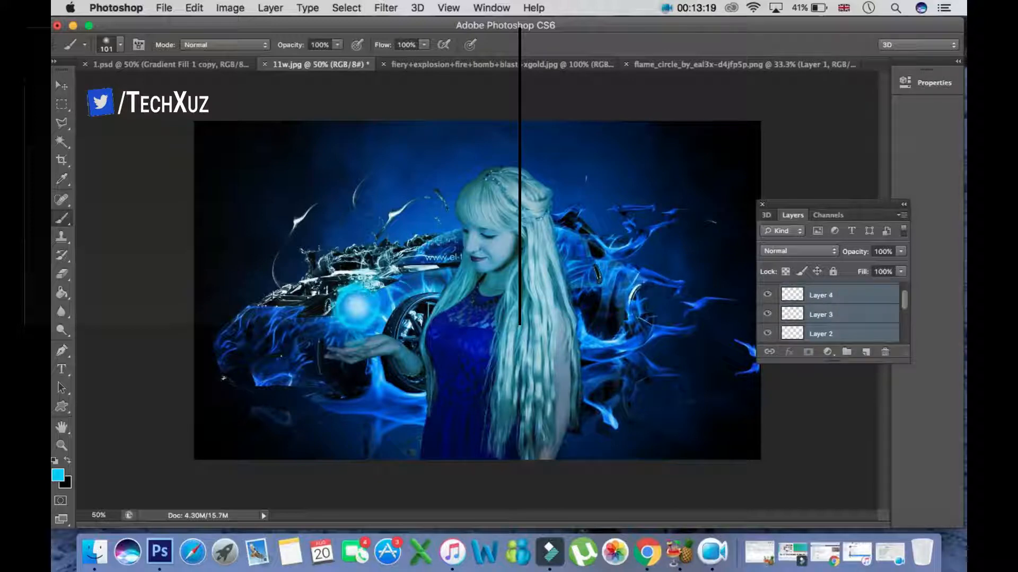
pyautogui.scroll(1, 830, 313)
pyautogui.scroll(-2, 829, 312)
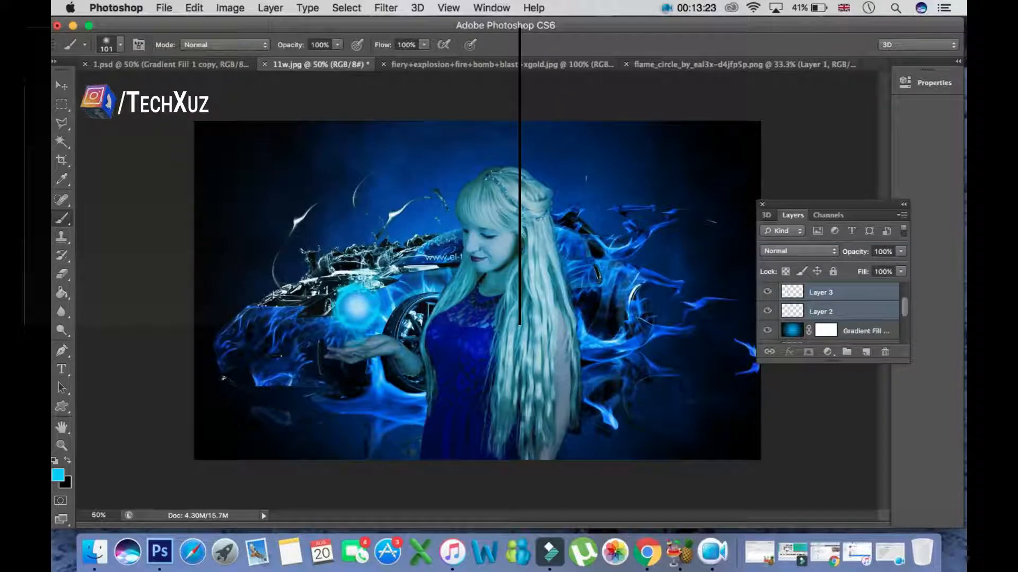
pyautogui.rightClick(852, 310)
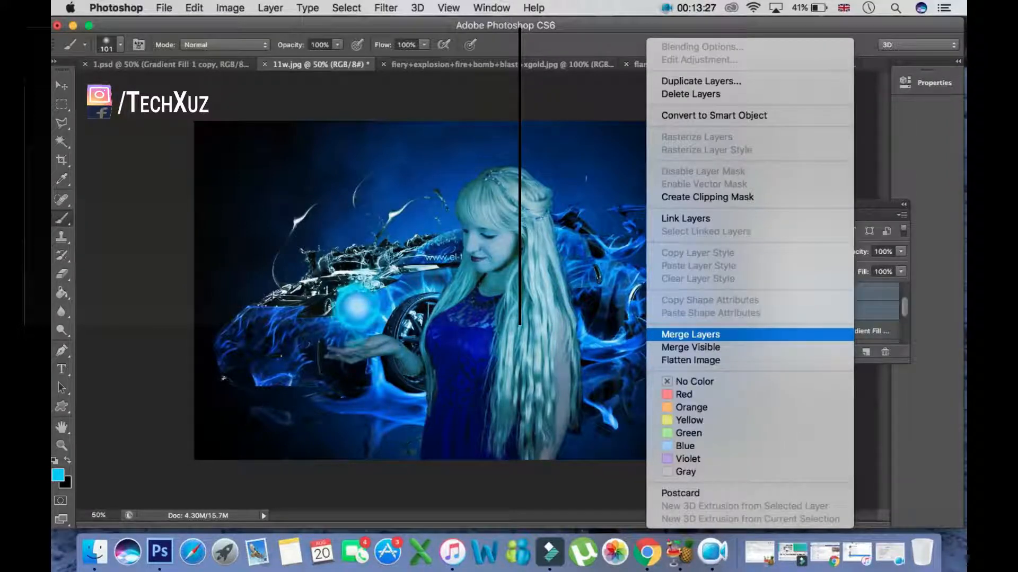
pyautogui.click(690, 335)
pyautogui.scroll(2, 830, 311)
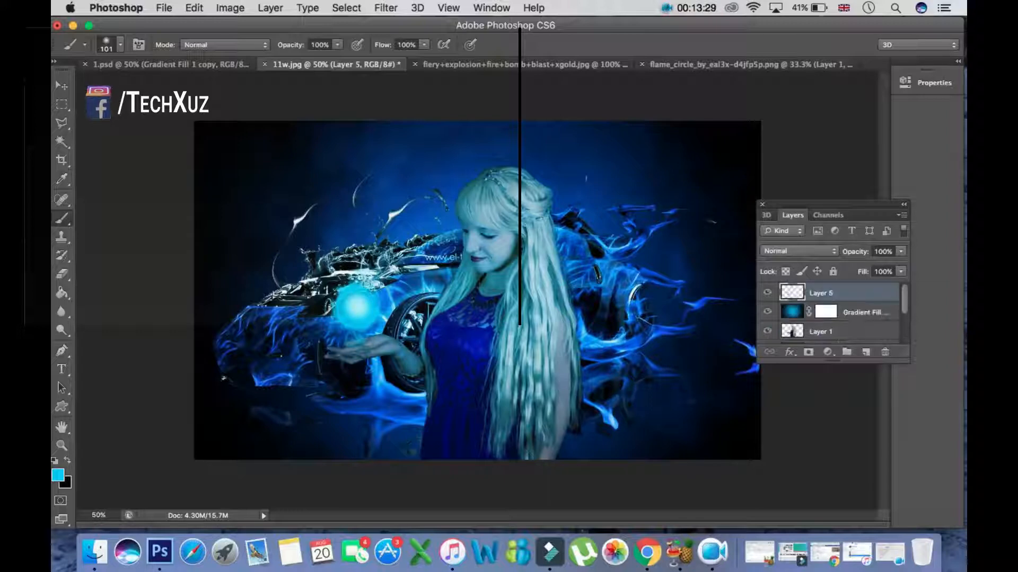
# - Hide and show the merged orb layer (Layer 5) to compare the image with and without it
pyautogui.click(767, 292)
pyautogui.click(767, 292)
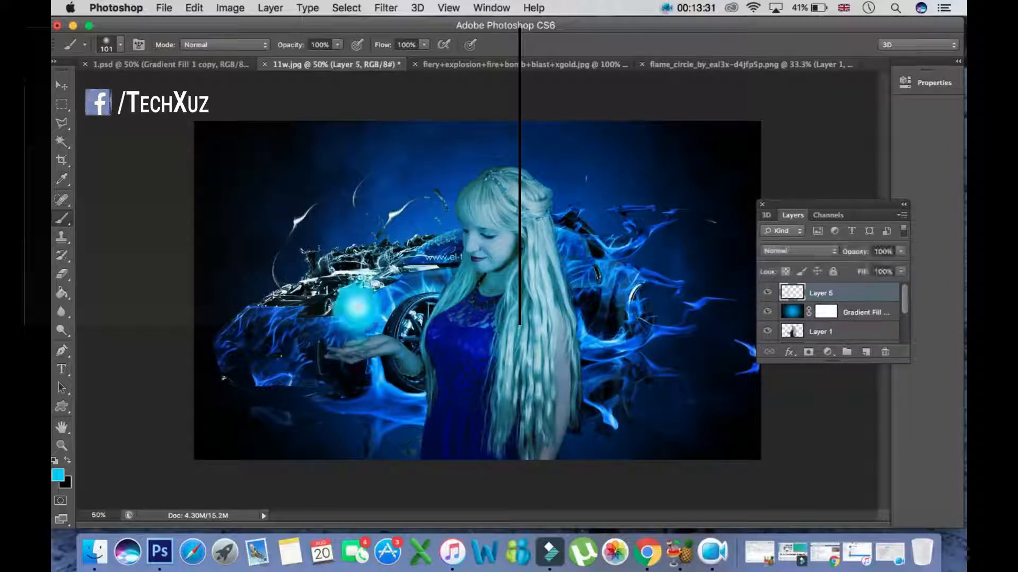
pyautogui.click(766, 292)
pyautogui.click(767, 292)
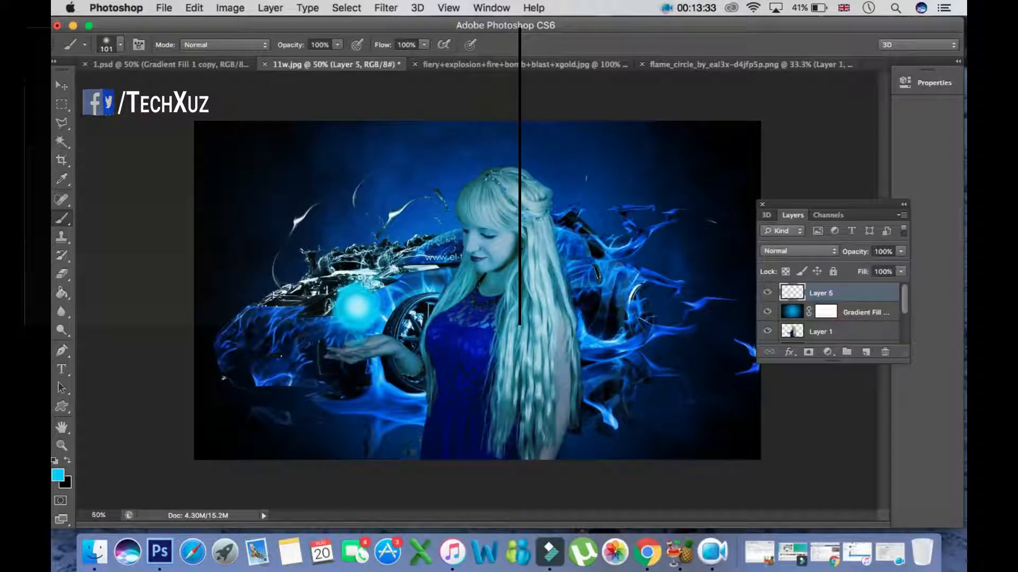
# - Enlarge the flame orb to 117.35% width and 113.45% height, reposition it above the palm and apply the transformation
pyautogui.hotkey('ctrl', 't')
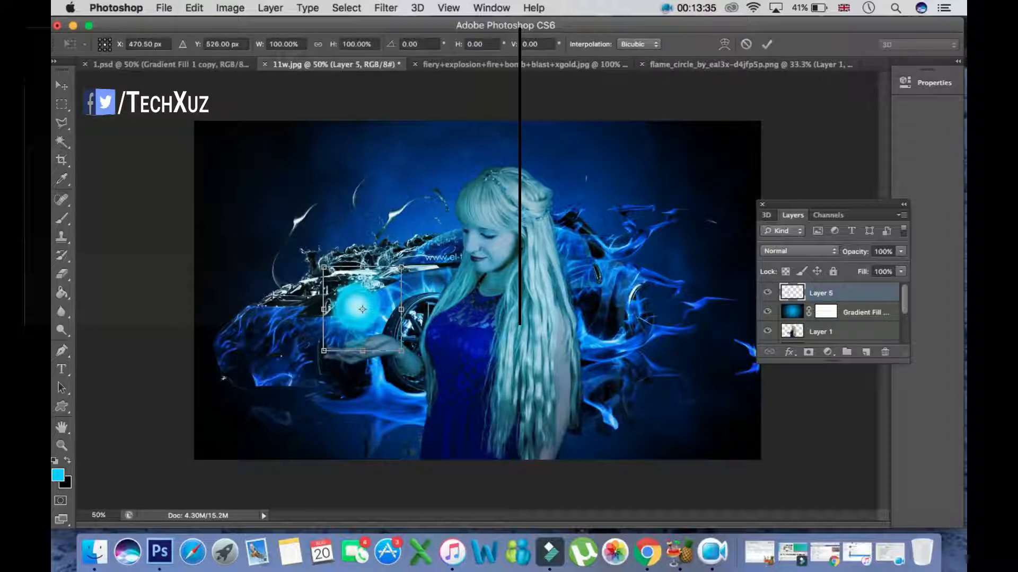
pyautogui.moveTo(324, 267); pyautogui.dragTo(310, 255)
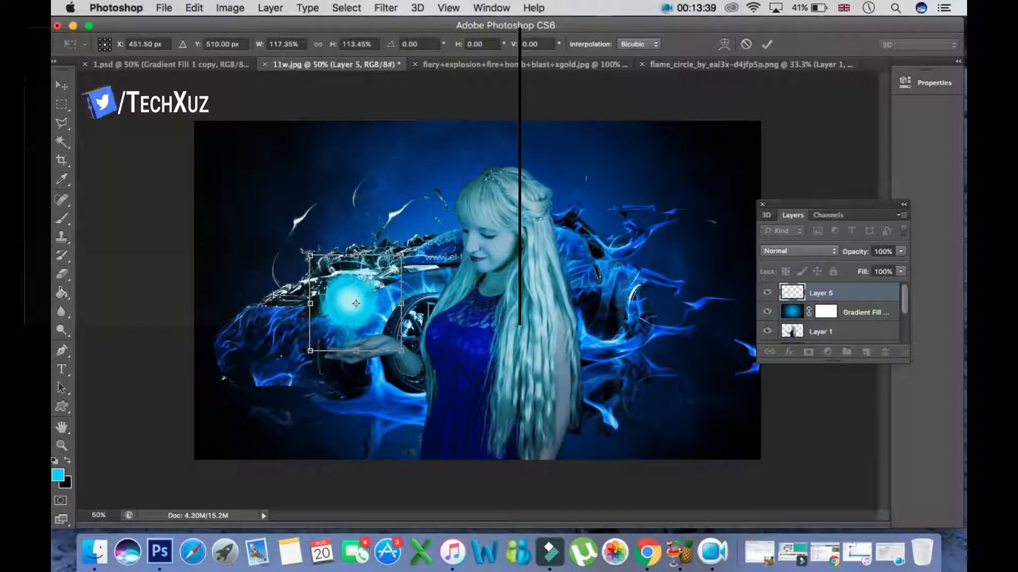
pyautogui.moveTo(356, 303); pyautogui.dragTo(364, 314)
pyautogui.press('v')
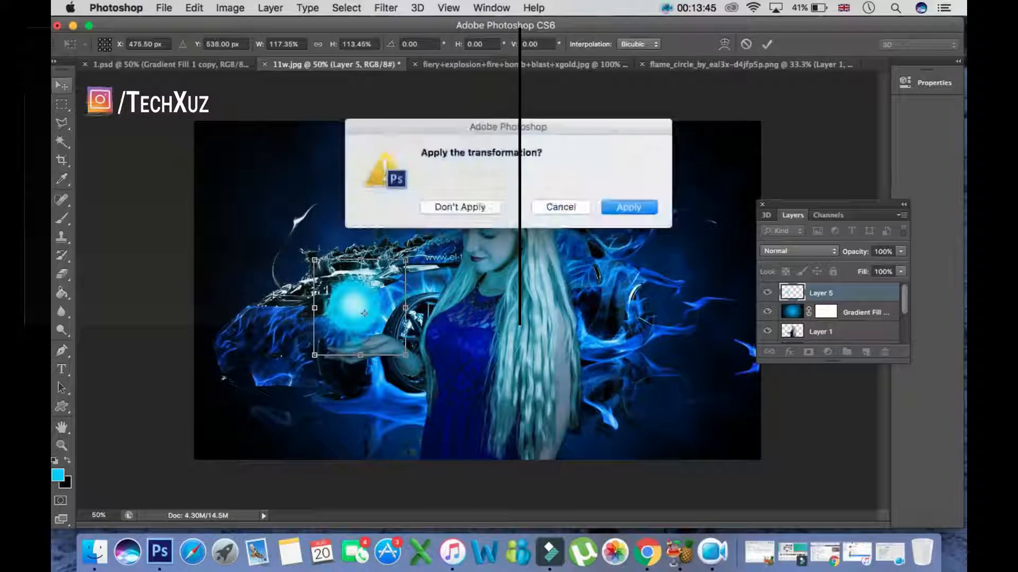
pyautogui.press('Return')
# - Add a Hue/Saturation adjustment clipped to the orb layer (Layer 5) and enable Colorize
pyautogui.click(828, 352)
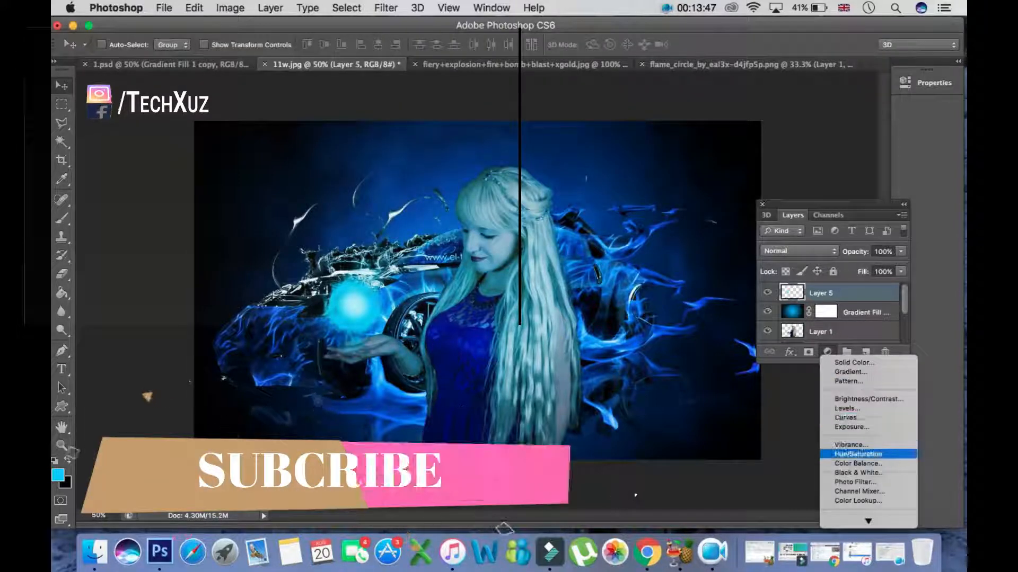
pyautogui.click(857, 454)
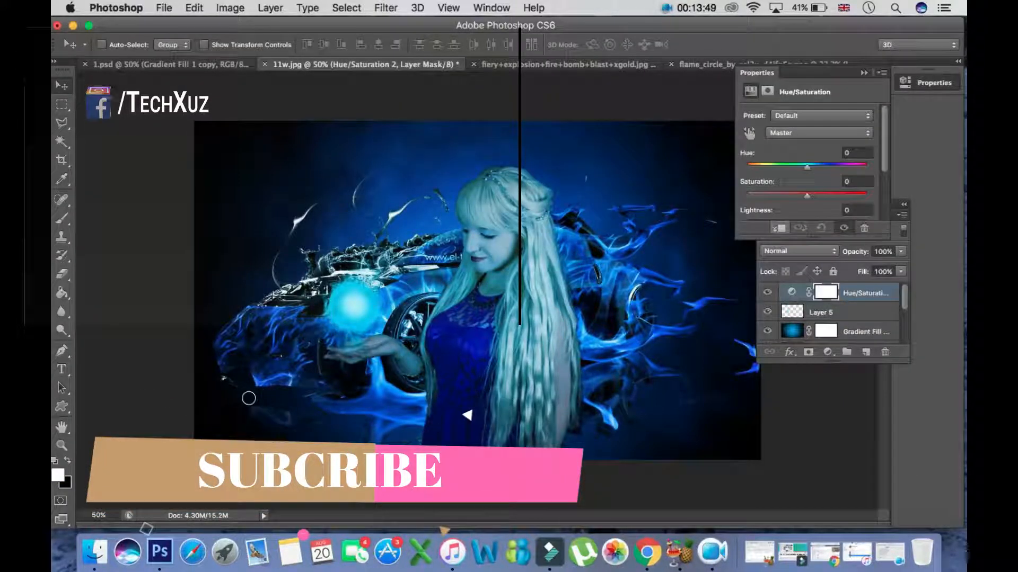
pyautogui.click(778, 228)
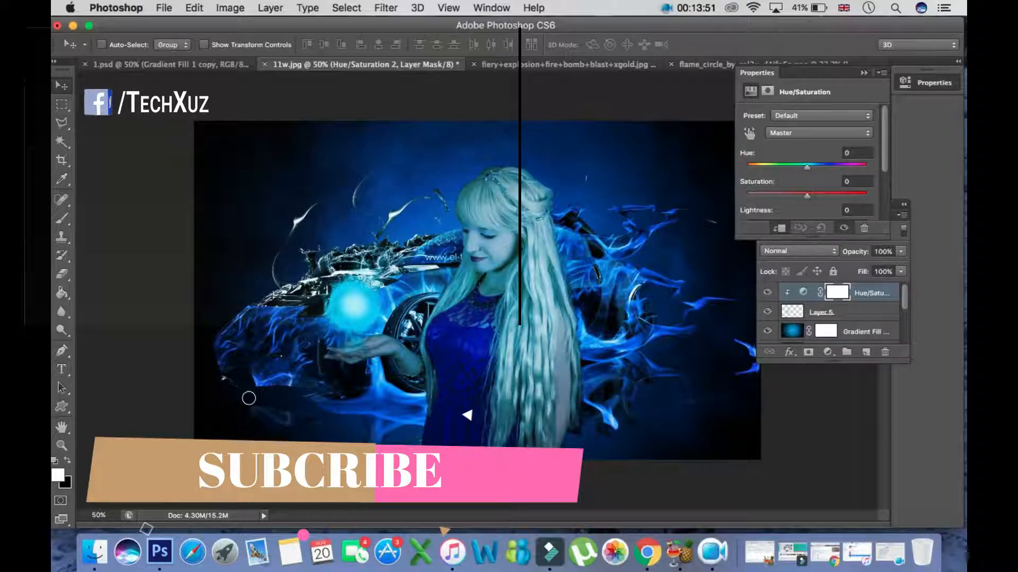
pyautogui.scroll(-3, 806, 159)
pyautogui.click(810, 165)
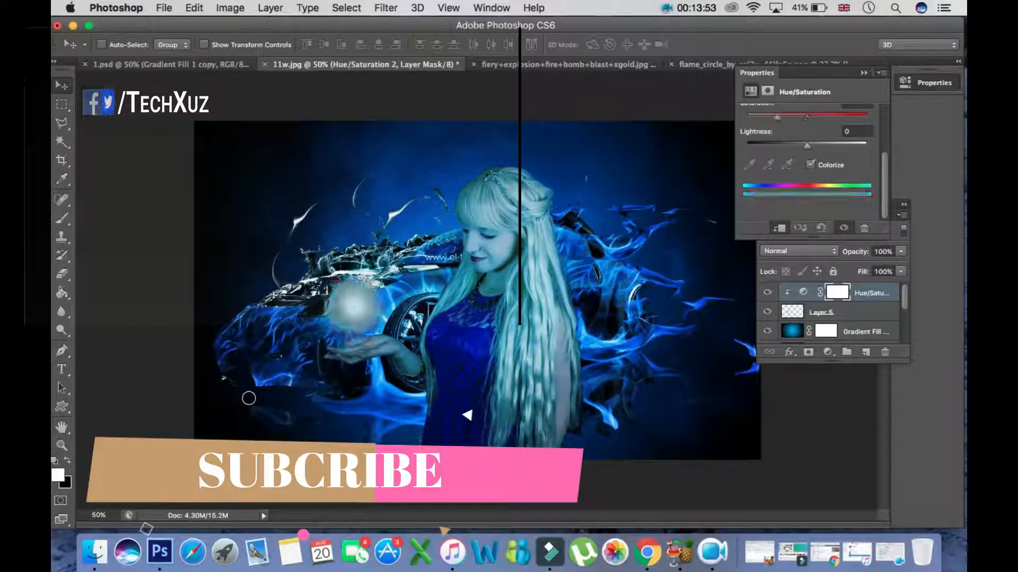
# - Set the orb's Hue/Saturation adjustment to hue 203, saturation 38 and lightness +14
pyautogui.scroll(3, 809, 164)
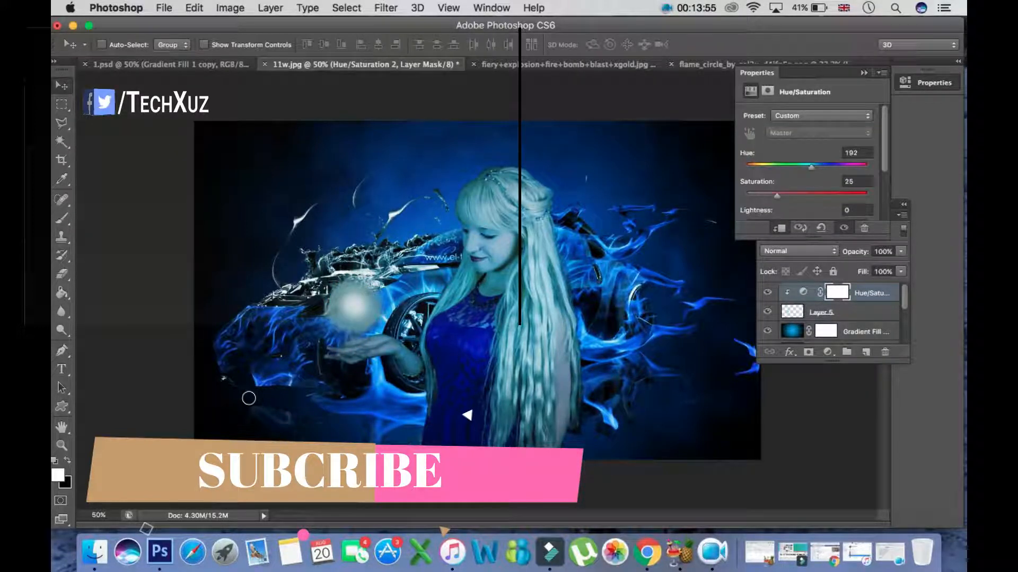
pyautogui.moveTo(811, 167); pyautogui.dragTo(814, 167)
pyautogui.moveTo(777, 195); pyautogui.dragTo(816, 205)
pyautogui.scroll(-1, 806, 159)
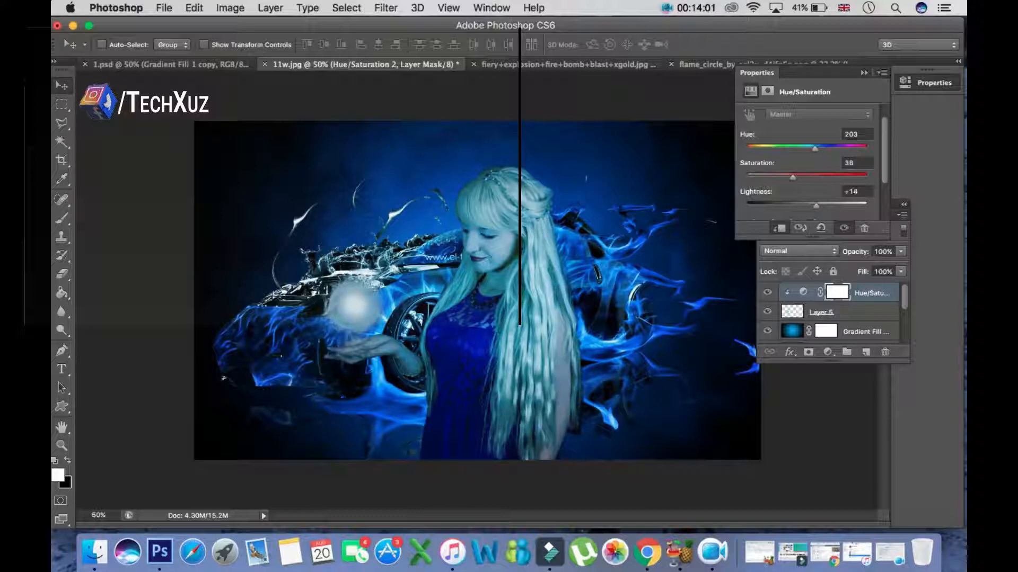
pyautogui.scroll(-2, 805, 159)
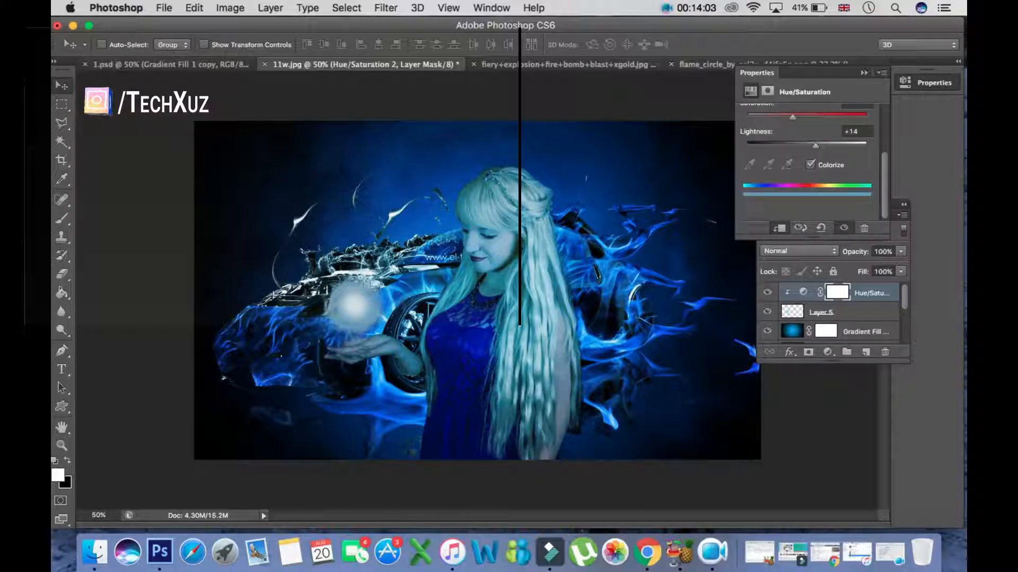
# - Raise the orb adjustment's saturation to 100 and close its settings
pyautogui.scroll(3, 851, 153)
pyautogui.moveTo(814, 166); pyautogui.dragTo(868, 196)
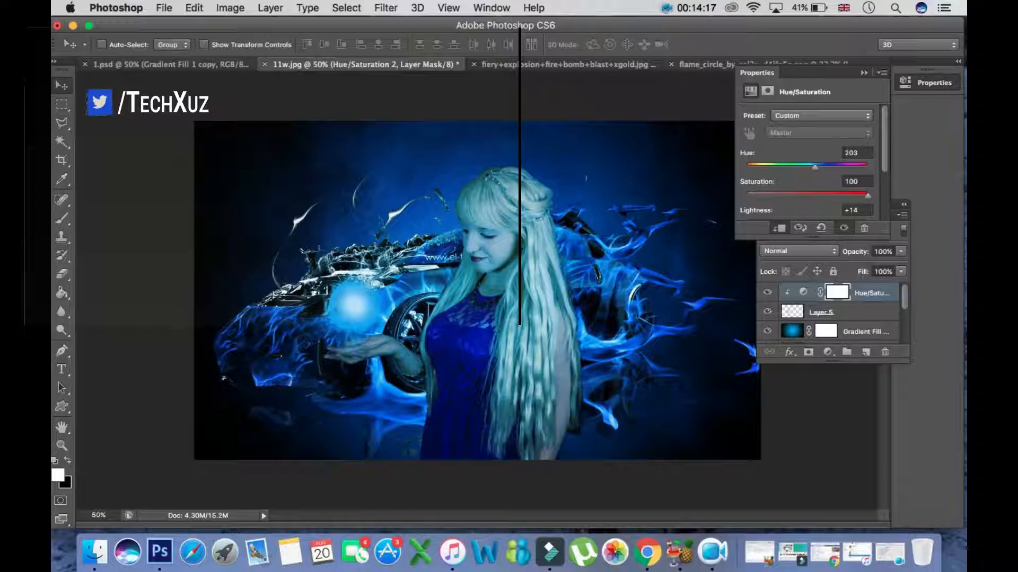
pyautogui.click(855, 153)
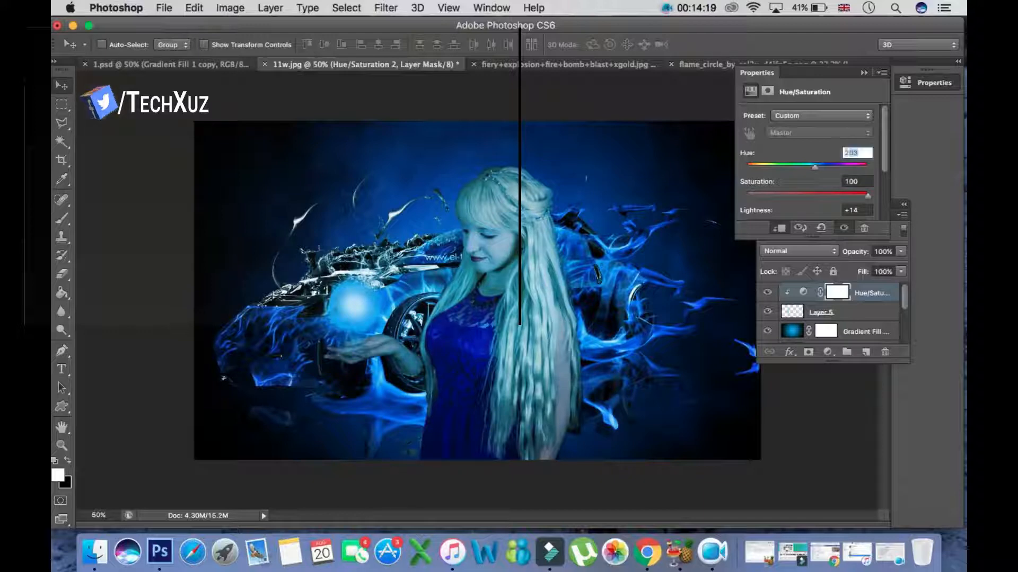
pyautogui.scroll(-3, 809, 165)
pyautogui.scroll(1, 809, 165)
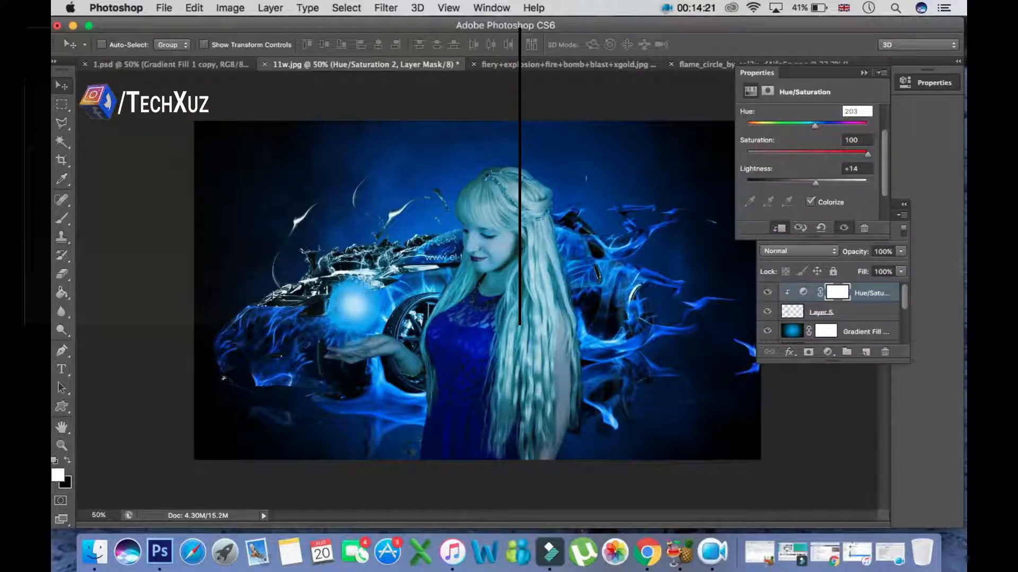
pyautogui.press('Tab')
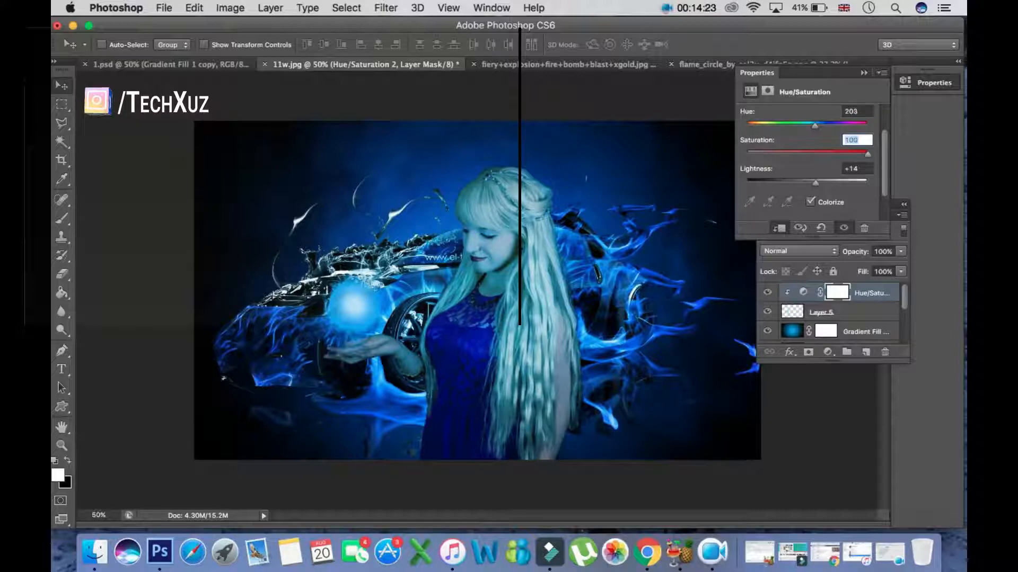
pyautogui.press('Tab')
pyautogui.press('Return')
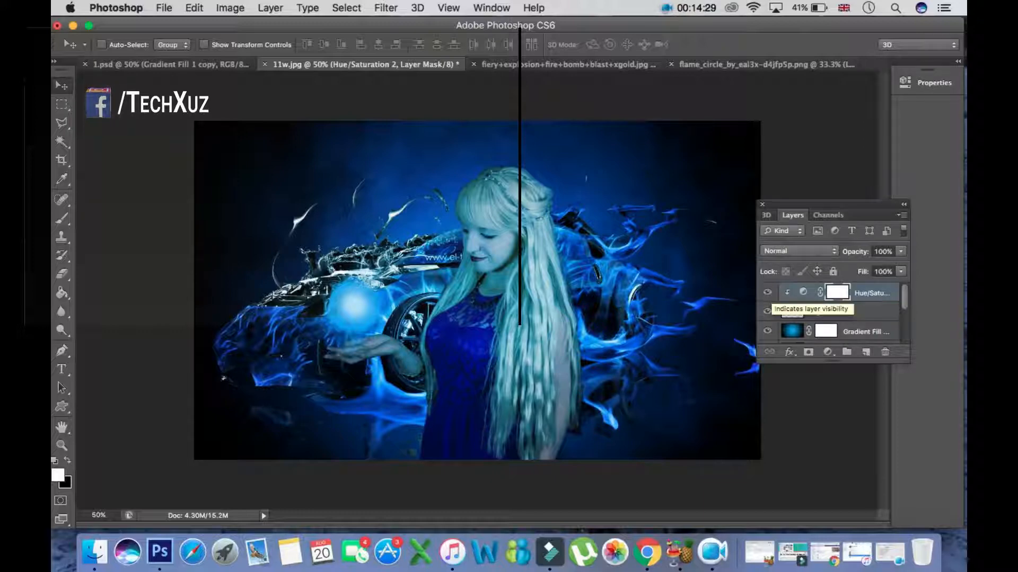
# - Toggle the Hue/Saturation adjustment's visibility to compare the orb's colour with and without it
pyautogui.click(767, 293)
pyautogui.click(767, 292)
pyautogui.click(767, 293)
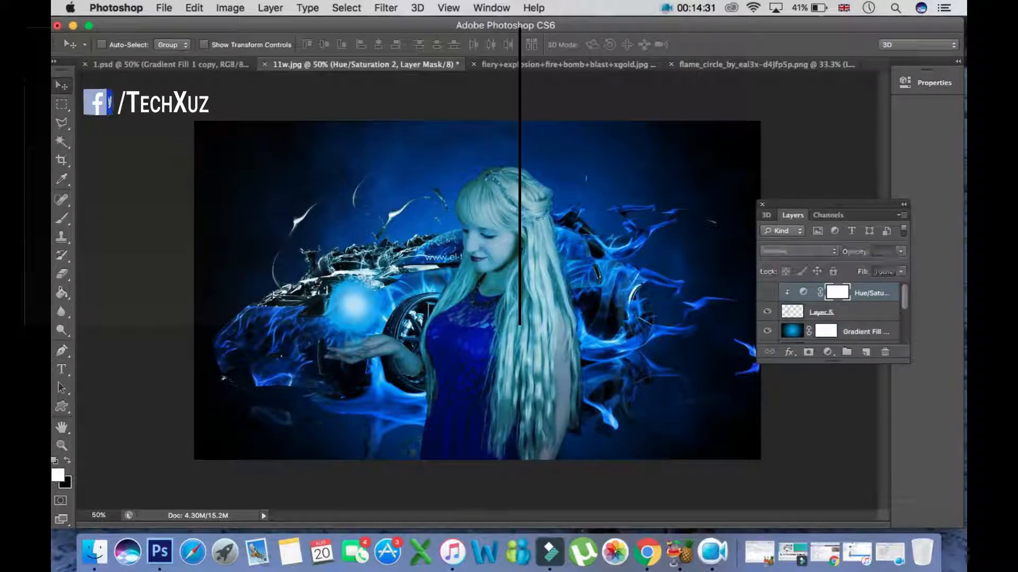
pyautogui.click(767, 293)
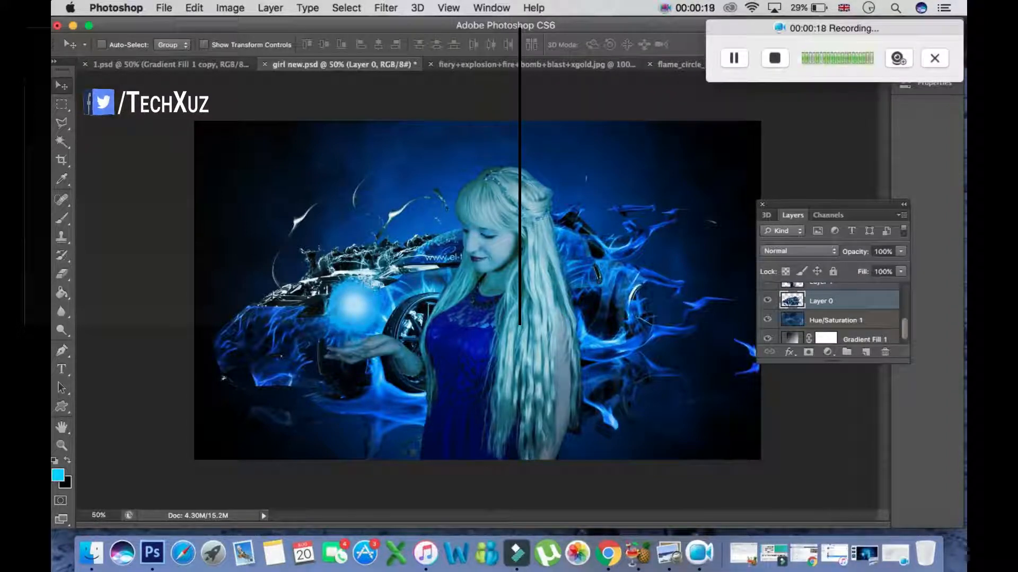
# - Duplicate the Gradient Fill 1 layer and place the copy between the woman (Layer 1) and the car (Layer 0)
pyautogui.click(848, 335)
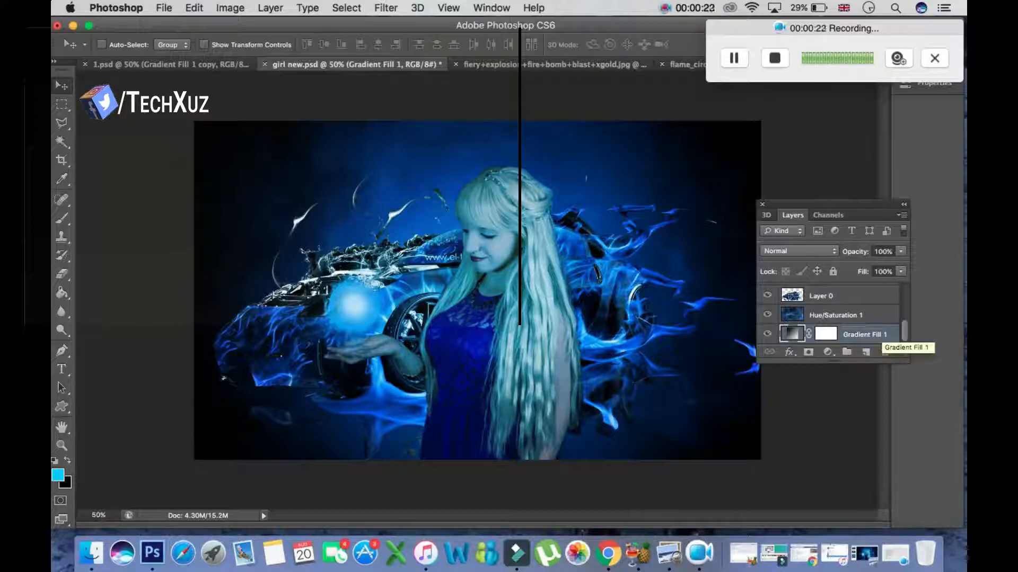
pyautogui.press('super+j')
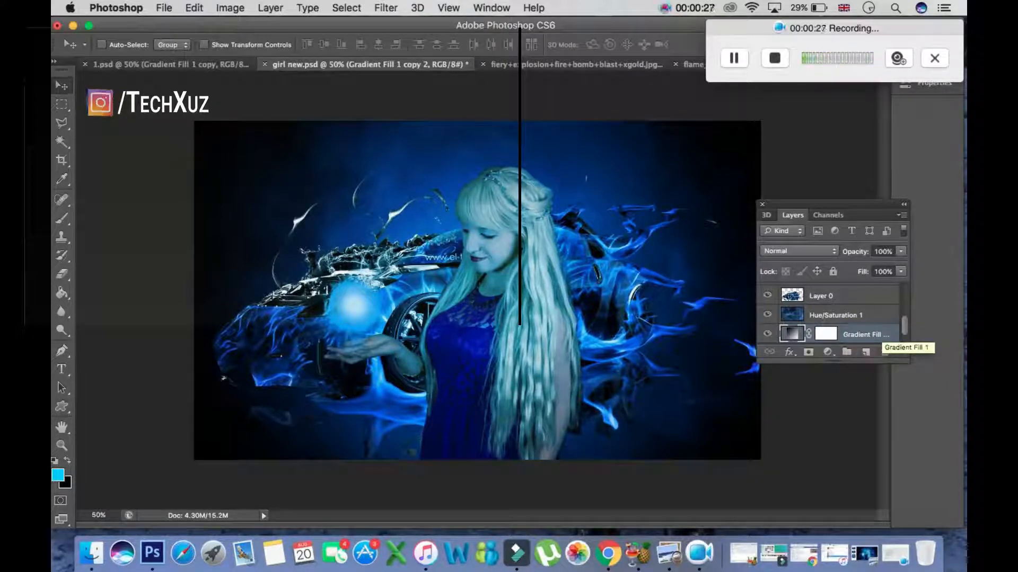
pyautogui.scroll(-1, 877, 333)
pyautogui.moveTo(858, 315)
pyautogui.mouseDown()
pyautogui.moveTo(859, 293)
pyautogui.moveTo(859, 324)
pyautogui.moveTo(858, 313)
pyautogui.mouseUp()
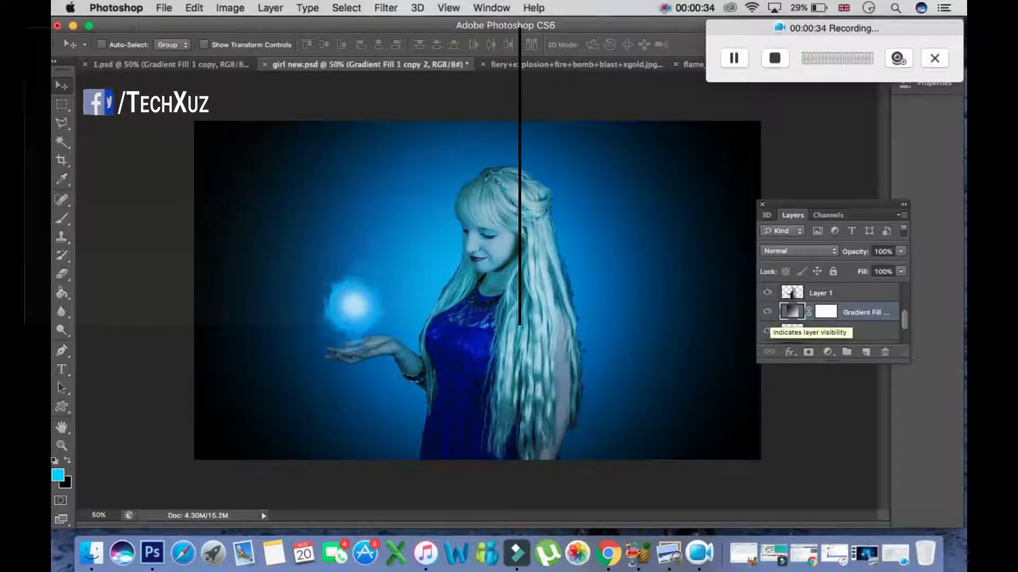
# - Toggle the visibility of the gradient copy, the car layer and the woman layer to examine what each contributes
pyautogui.scroll(-2, 829, 312)
pyautogui.scroll(2, 829, 312)
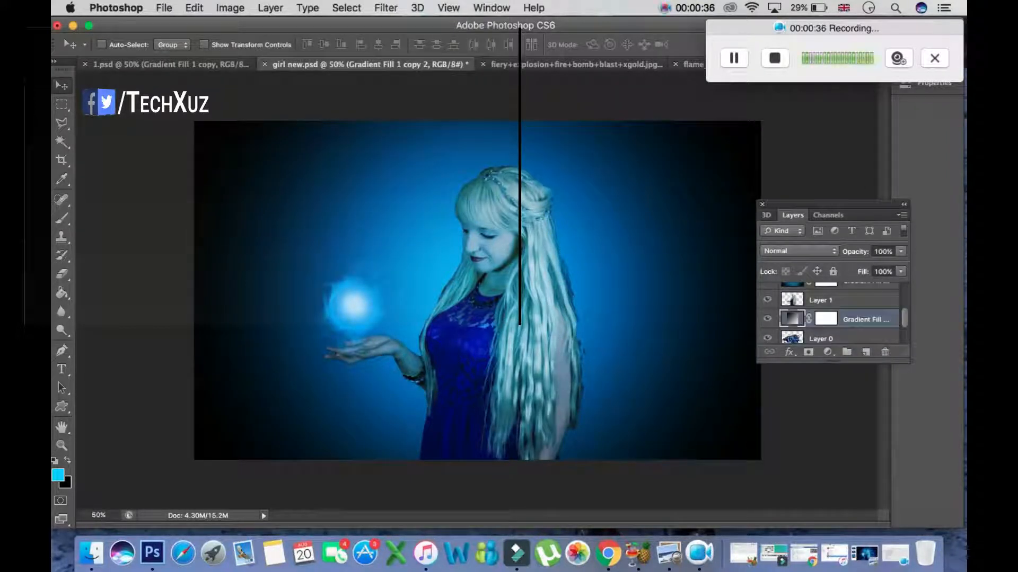
pyautogui.click(767, 318)
pyautogui.click(767, 338)
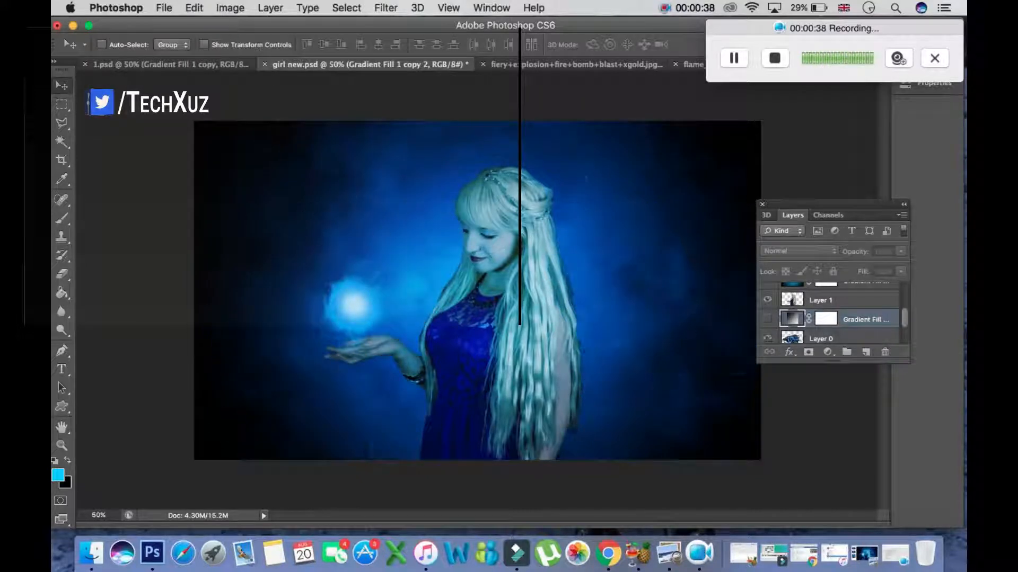
pyautogui.click(767, 338)
pyautogui.scroll(-1, 767, 338)
pyautogui.click(767, 283)
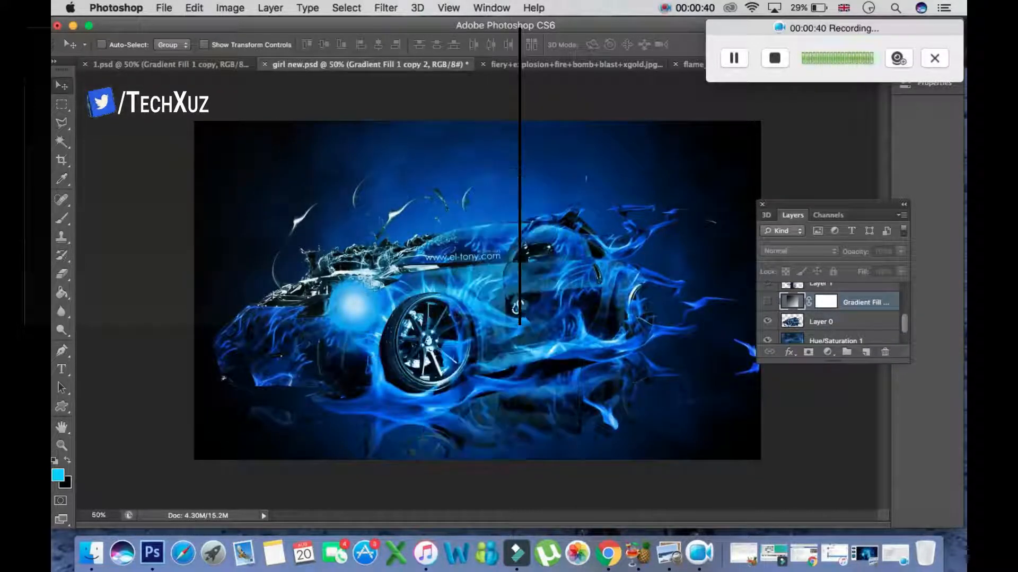
pyautogui.click(767, 301)
pyautogui.click(766, 302)
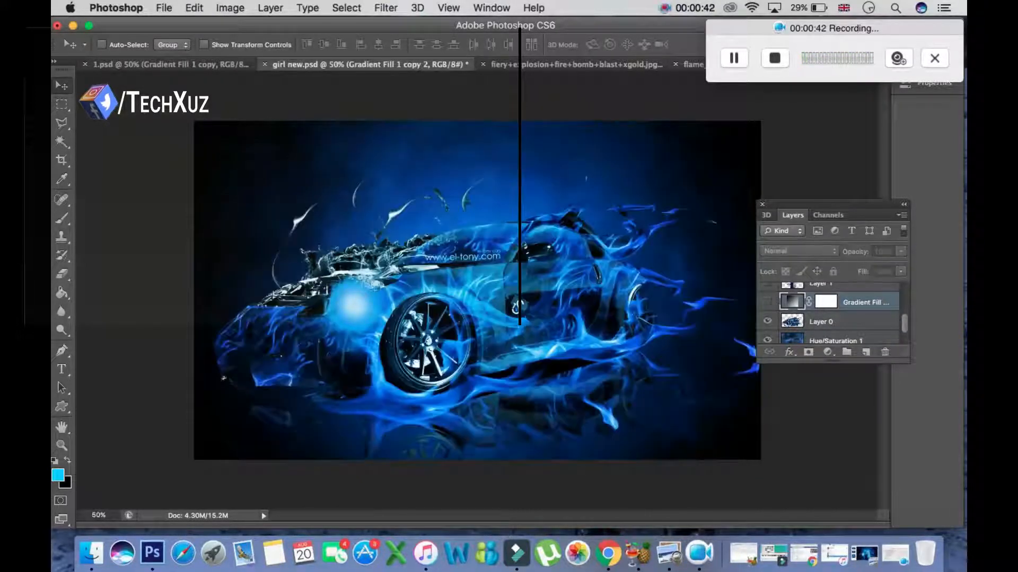
pyautogui.scroll(1, 767, 302)
pyautogui.click(767, 302)
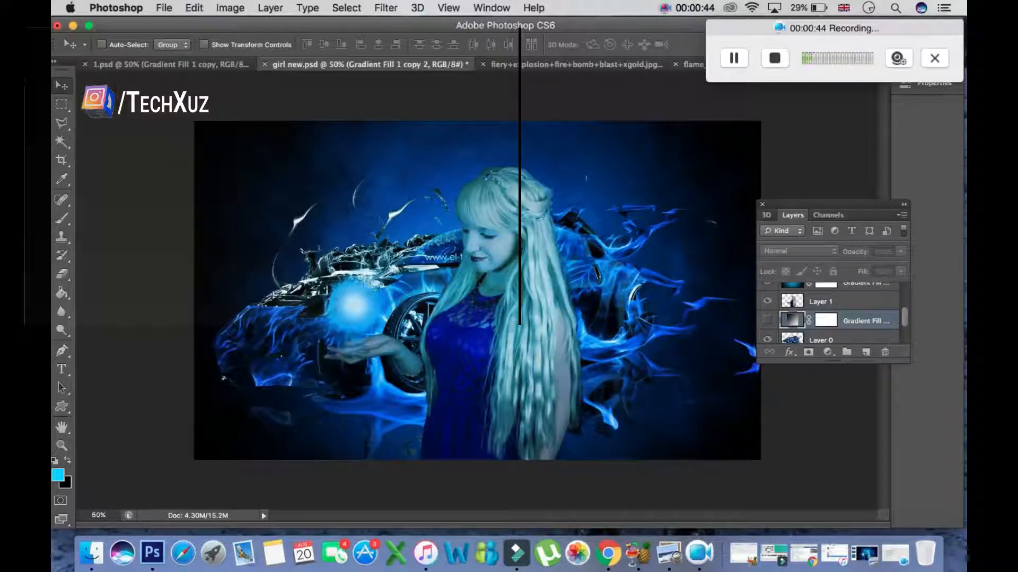
pyautogui.click(767, 320)
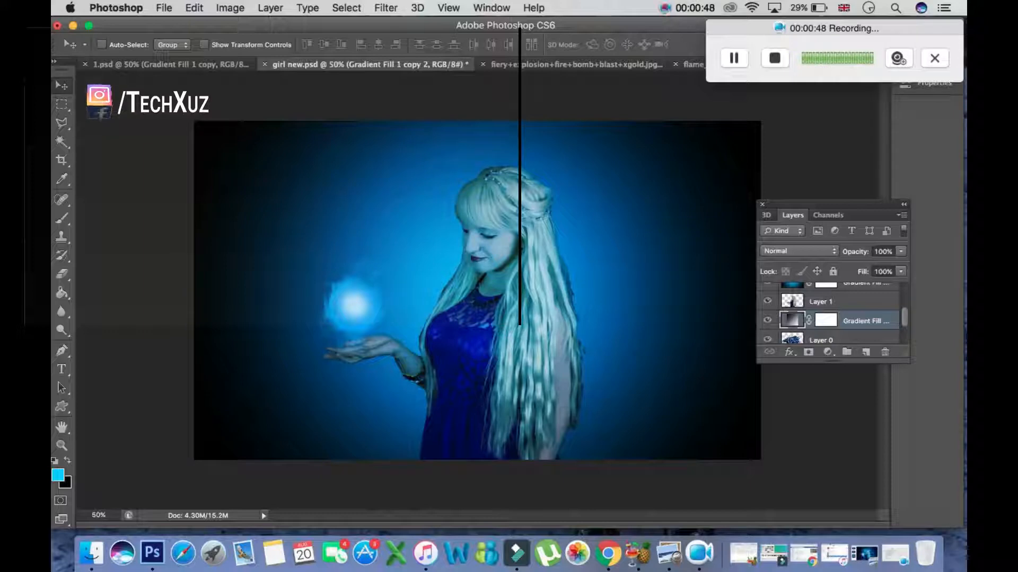
# - Set the gradient copy's blend mode to Soft Light and its opacity to 82%
pyautogui.click(800, 251)
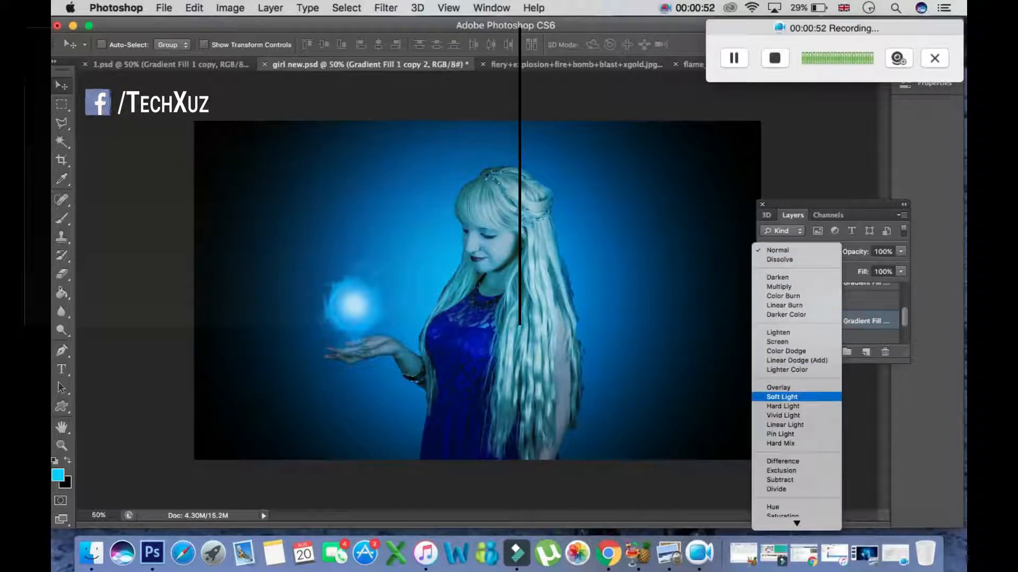
pyautogui.click(782, 397)
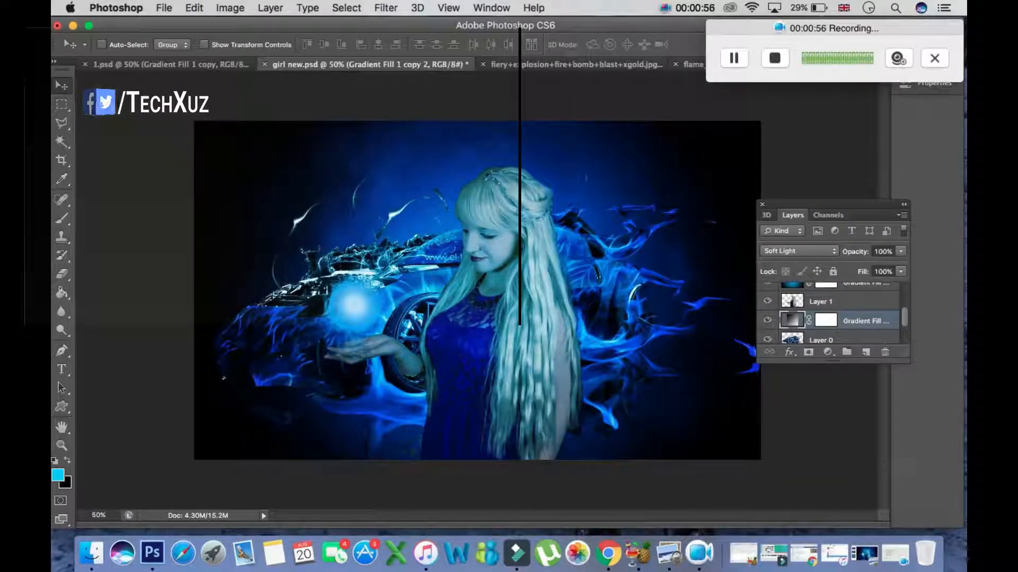
pyautogui.click(900, 271)
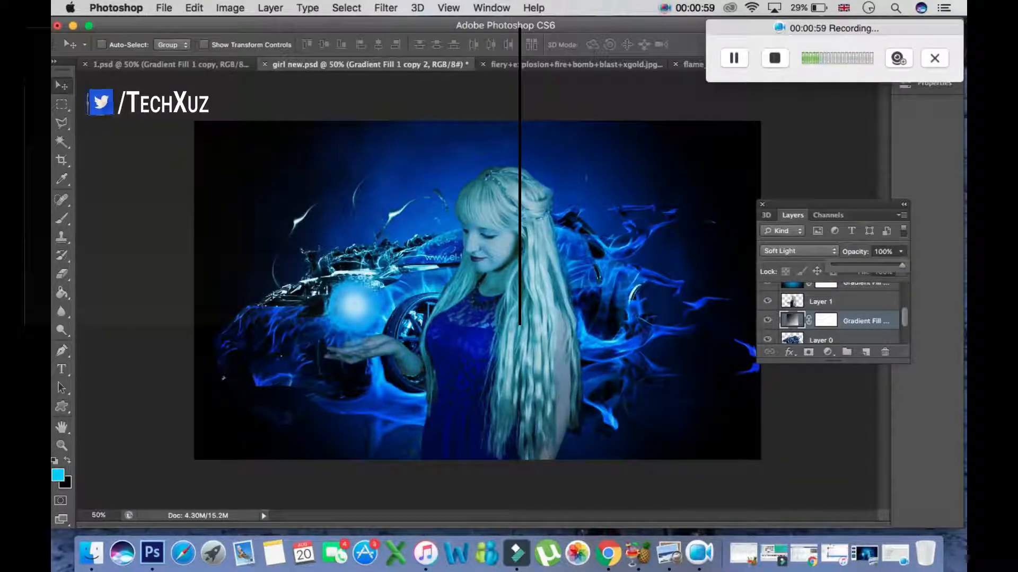
pyautogui.moveTo(901, 265); pyautogui.dragTo(889, 265)
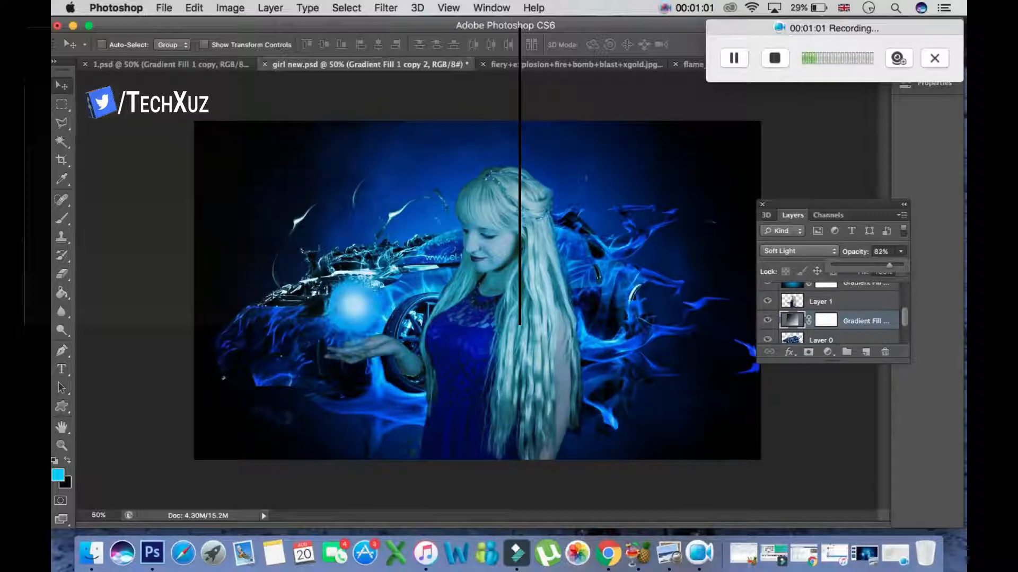
# - Select the orb layer (Layer 5) and toggle its visibility to check its effect on the composition
pyautogui.scroll(2, 837, 313)
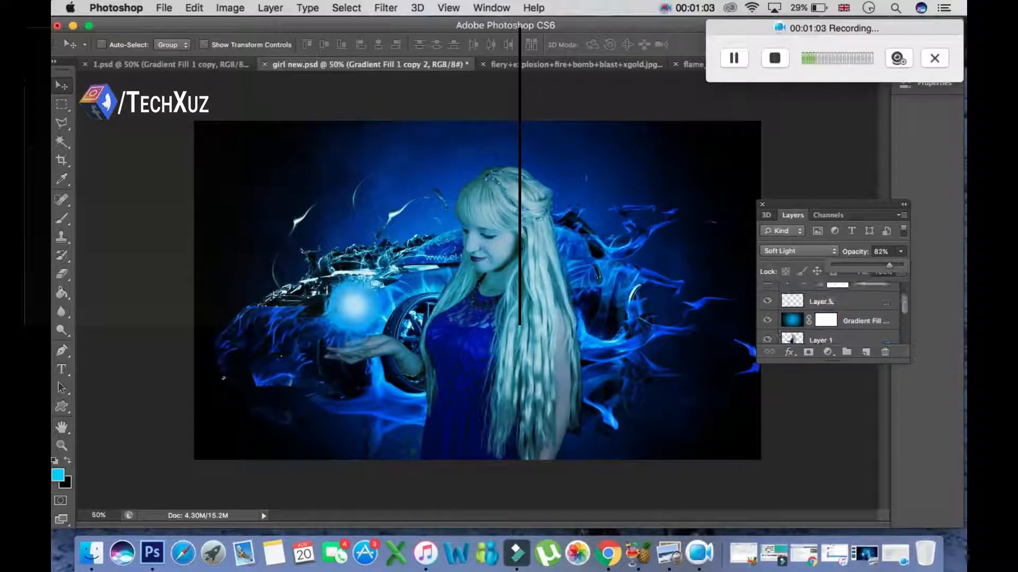
pyautogui.click(837, 301)
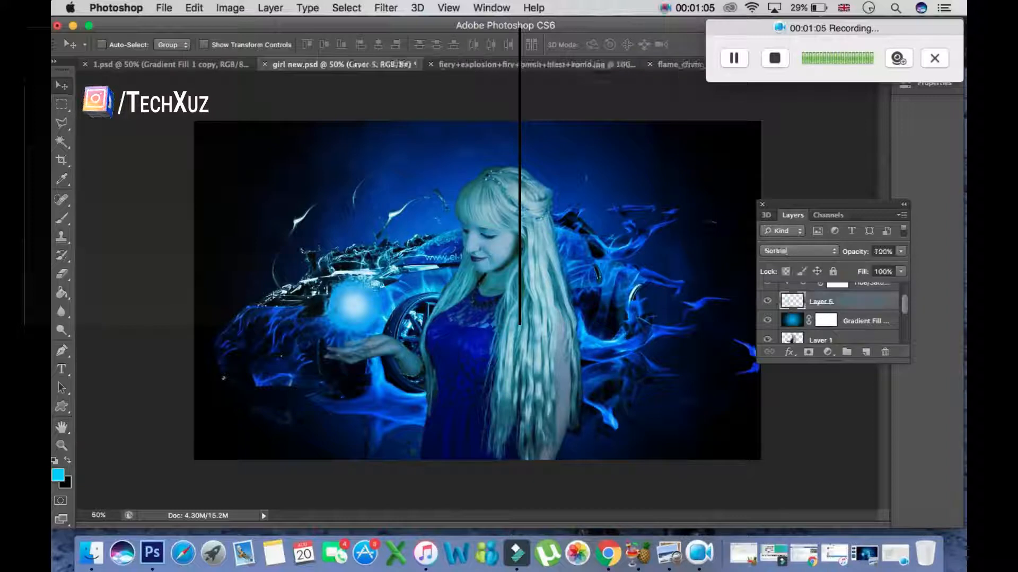
pyautogui.click(767, 301)
pyautogui.click(766, 301)
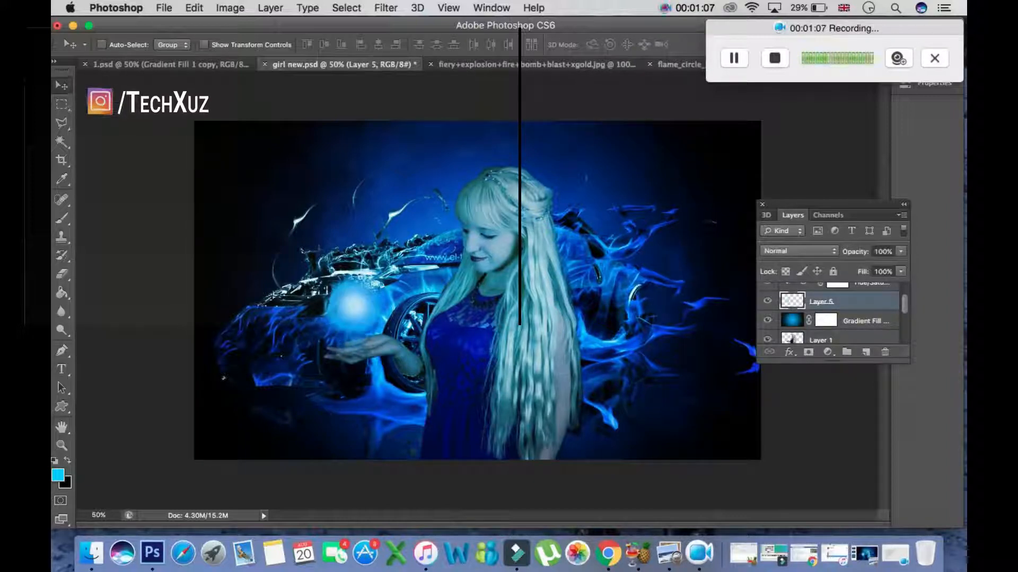
# - Toggle the orb layer's visibility again to compare the composition with and without the glow
pyautogui.click(767, 301)
pyautogui.click(767, 301)
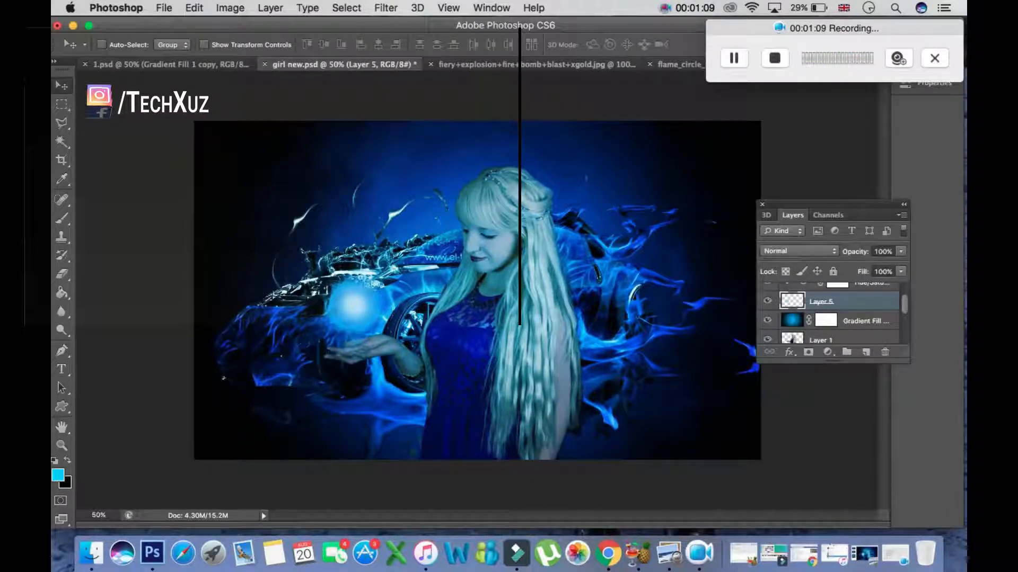
pyautogui.click(767, 301)
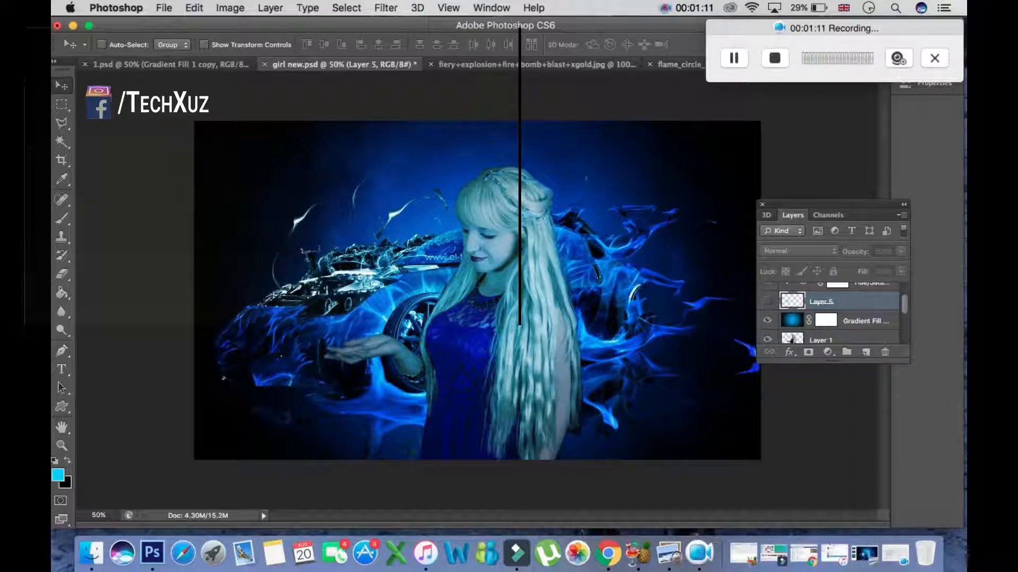
pyautogui.click(767, 301)
# - Duplicate the orb layer (Layer 5) and move the copy down onto the woman's palm
pyautogui.scroll(1, 830, 312)
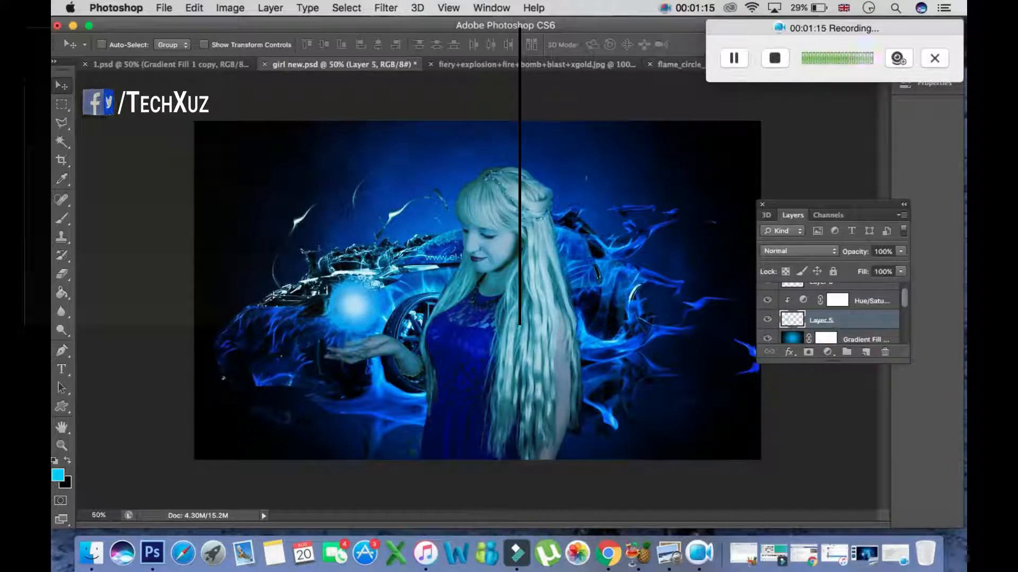
pyautogui.press('super+j')
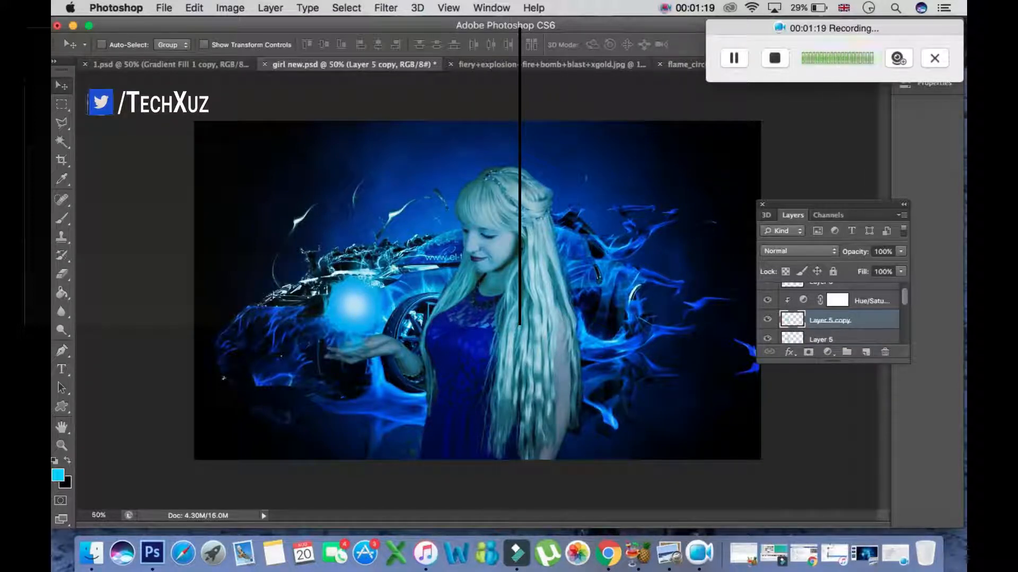
pyautogui.moveTo(353, 304); pyautogui.dragTo(365, 347)
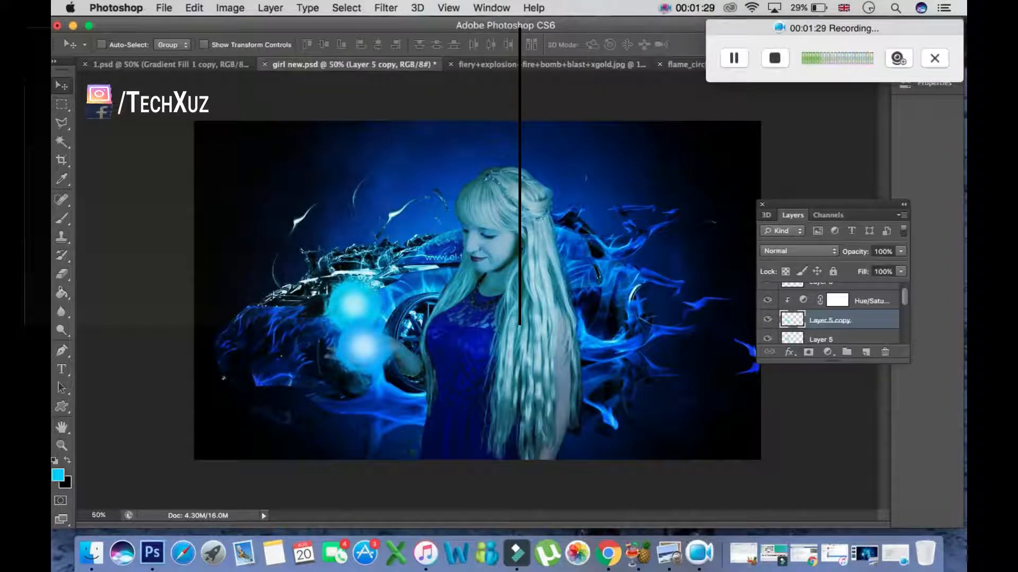
# - Set the orb copy's blend mode to Soft Light and shift it toward the wrist to X 526.50 px, Y 640.00 px with Free Transform
pyautogui.click(798, 251)
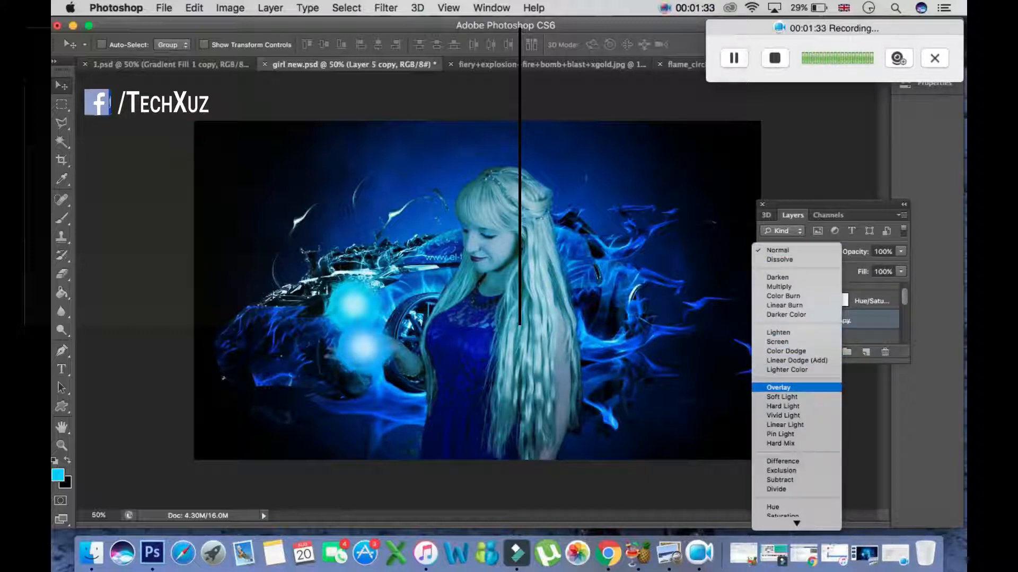
pyautogui.click(781, 396)
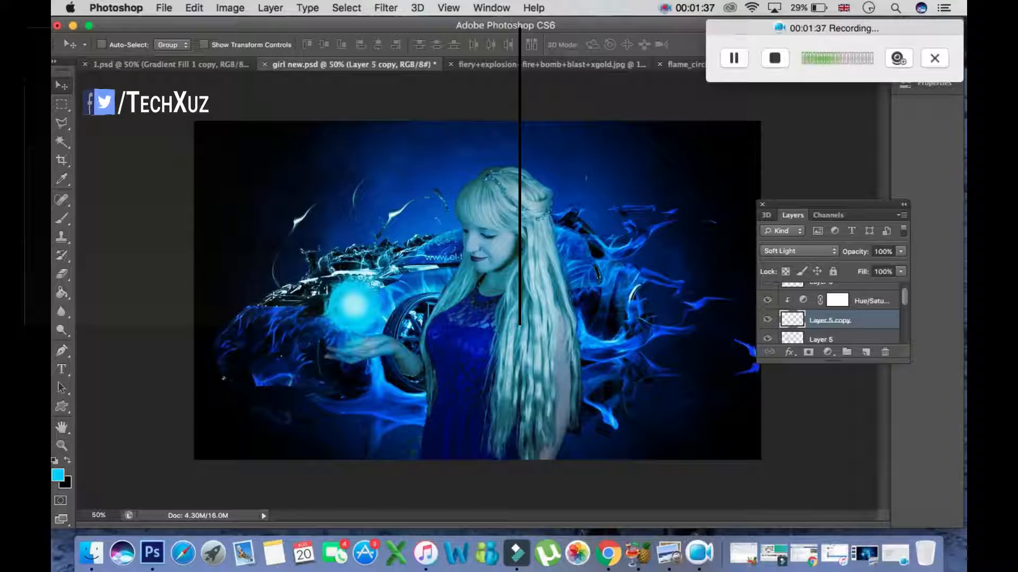
pyautogui.press('super+t')
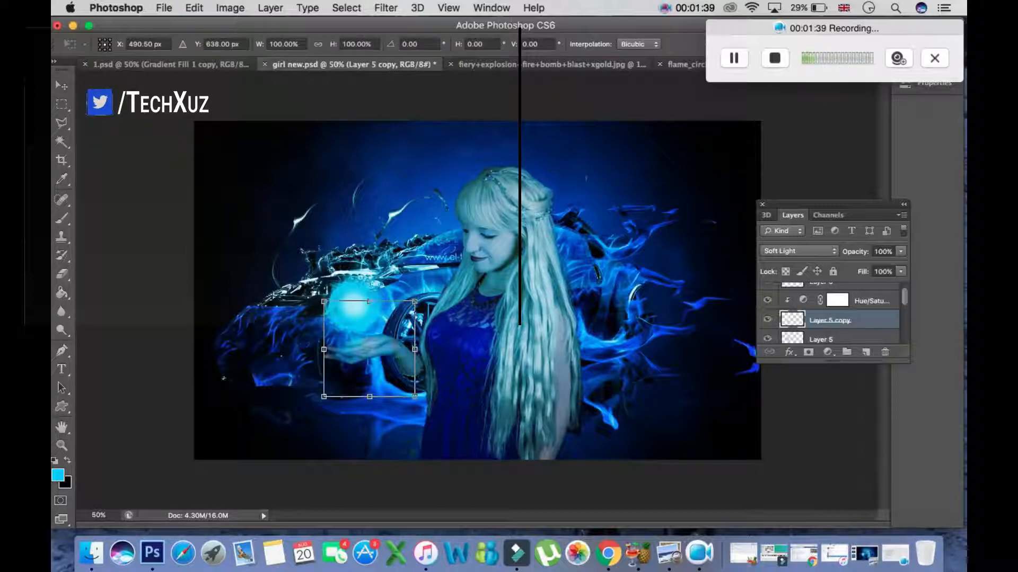
pyautogui.moveTo(376, 311); pyautogui.dragTo(389, 312)
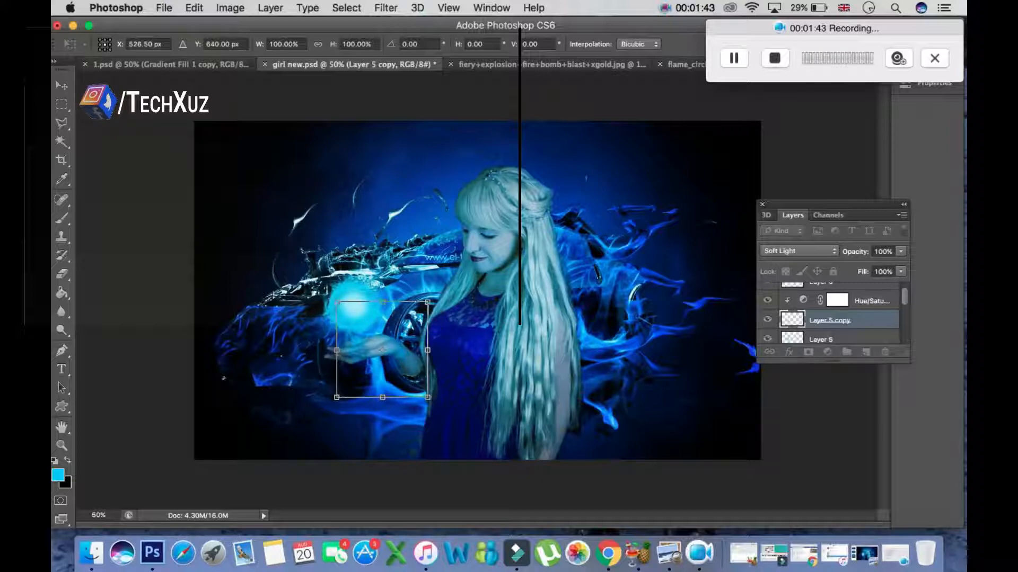
pyautogui.click(61, 86)
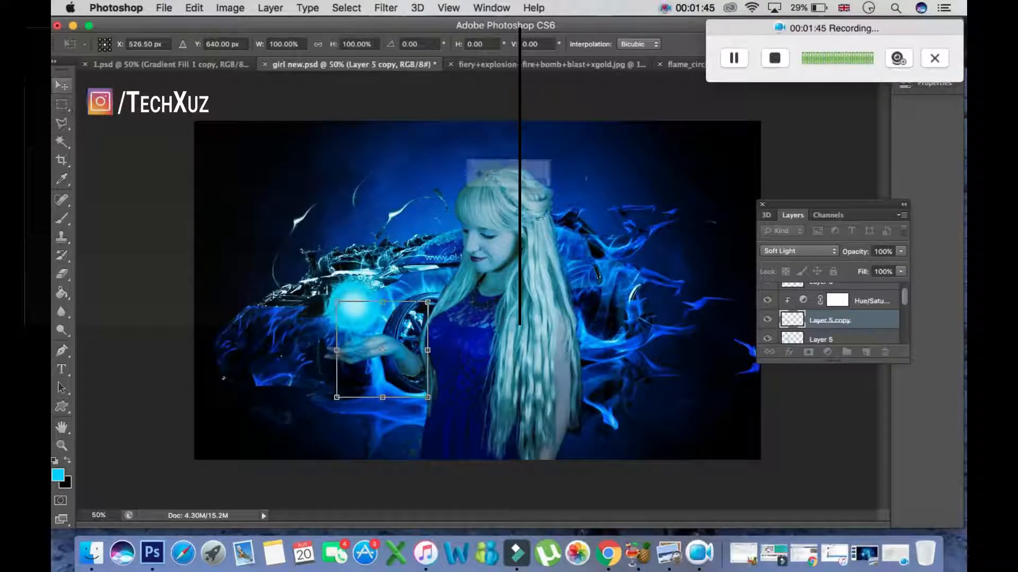
pyautogui.press('Return')
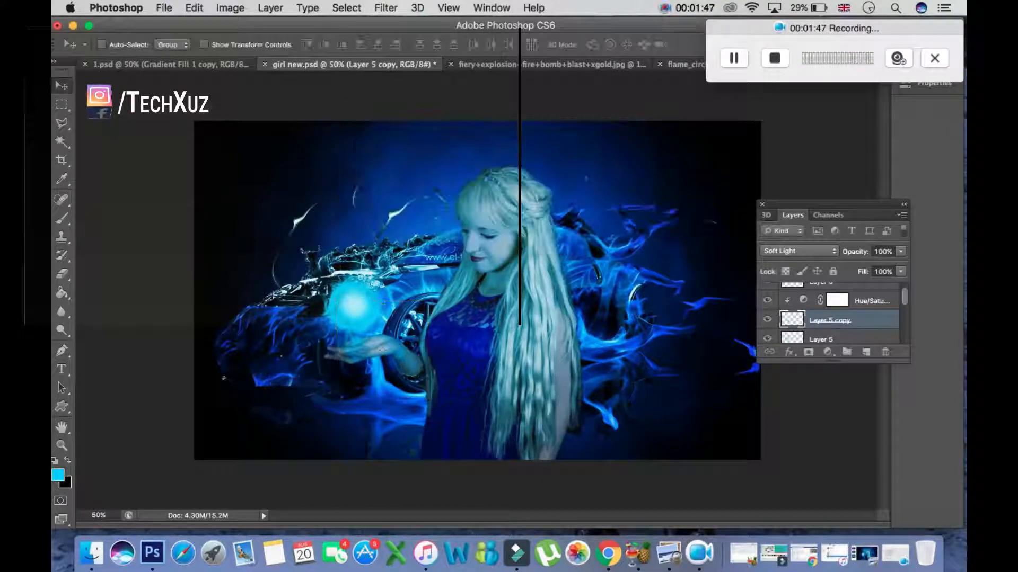
# - Add a Gradient Fill layer above Layer 5 copy with a gradient from 00ccff to transparent
pyautogui.scroll(1, 829, 315)
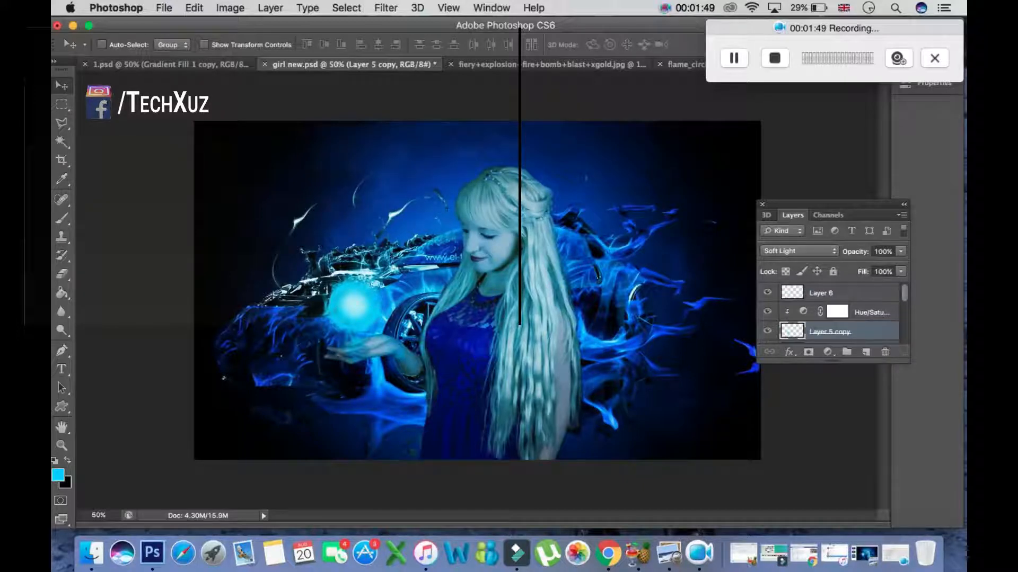
pyautogui.click(827, 352)
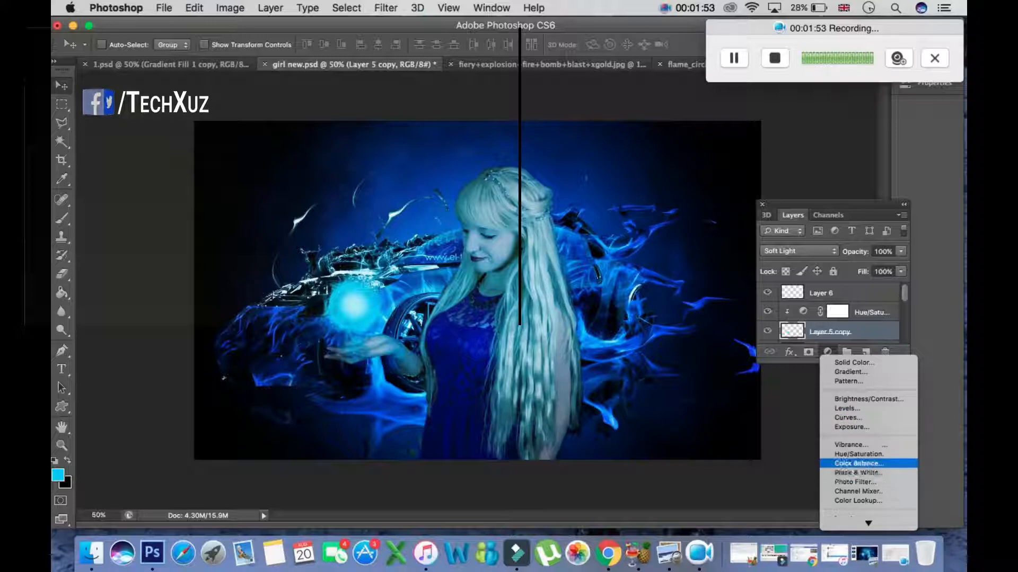
pyautogui.scroll(-1, 868, 463)
pyautogui.scroll(-3, 868, 462)
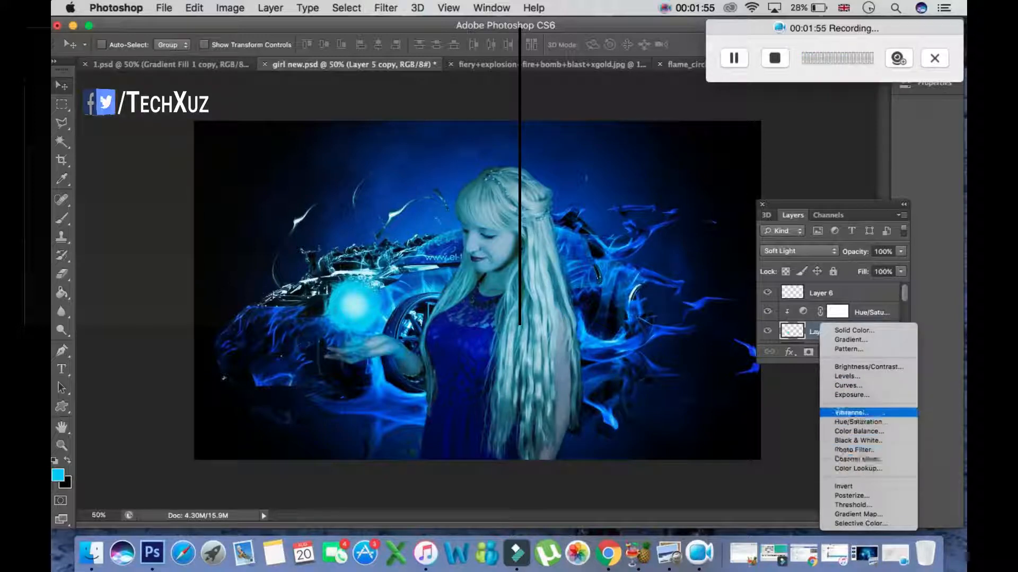
pyautogui.click(848, 339)
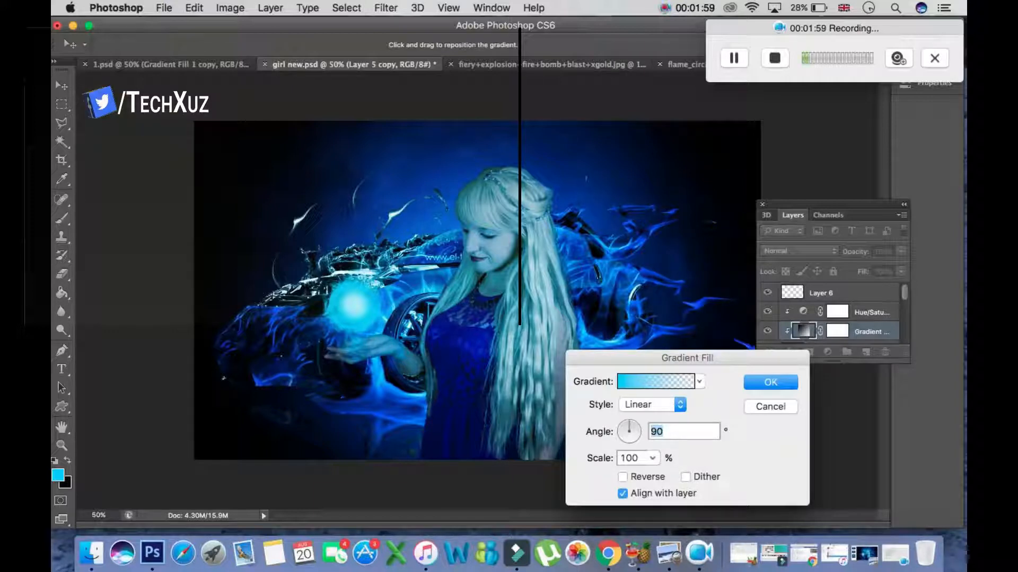
pyautogui.click(655, 381)
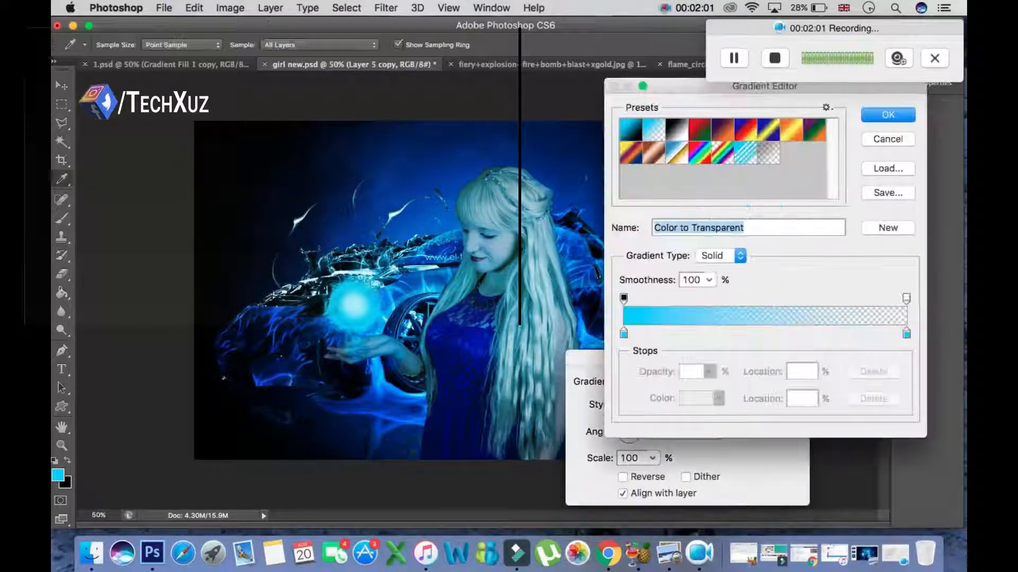
pyautogui.click(623, 333)
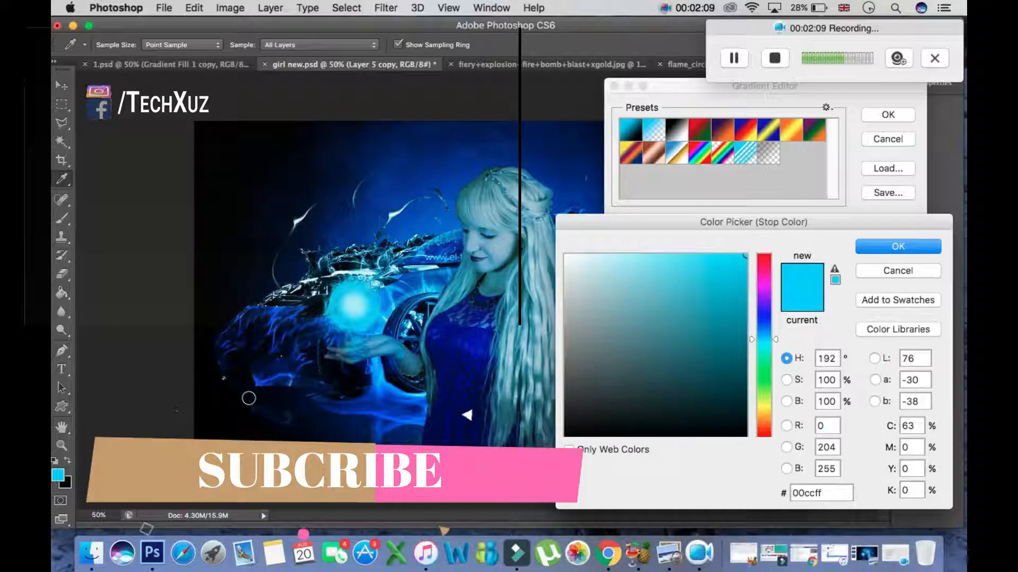
pyautogui.press('Return')
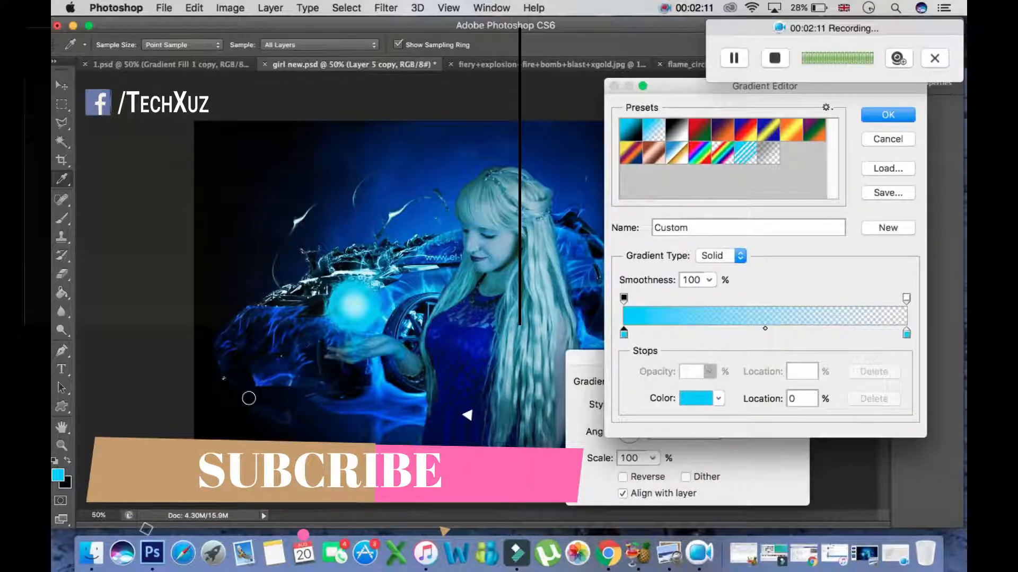
pyautogui.press('Return')
# - Try a Radial style at 176% scale on the new gradient fill, and delete that fill layer
pyautogui.click(651, 404)
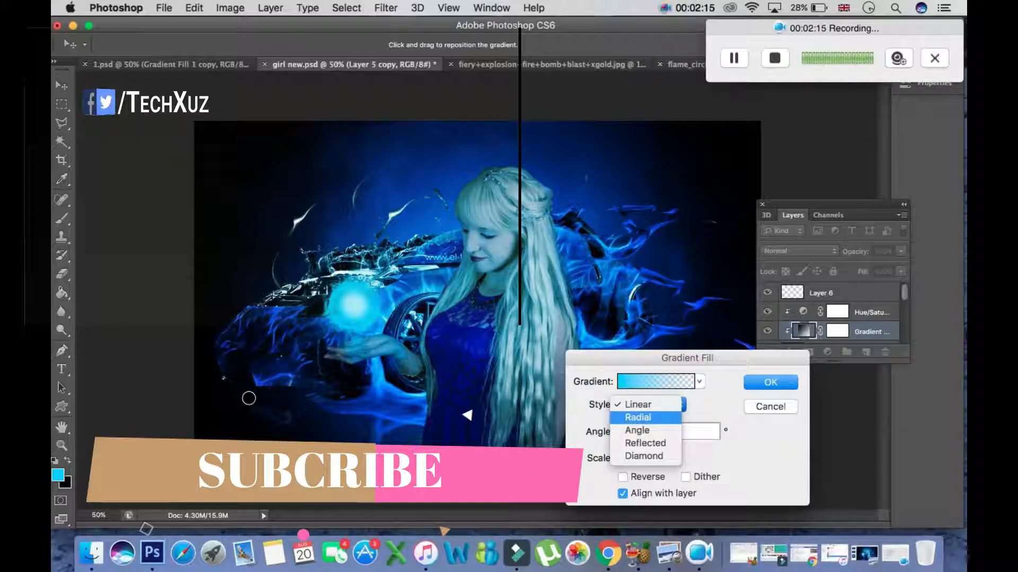
pyautogui.press('Return')
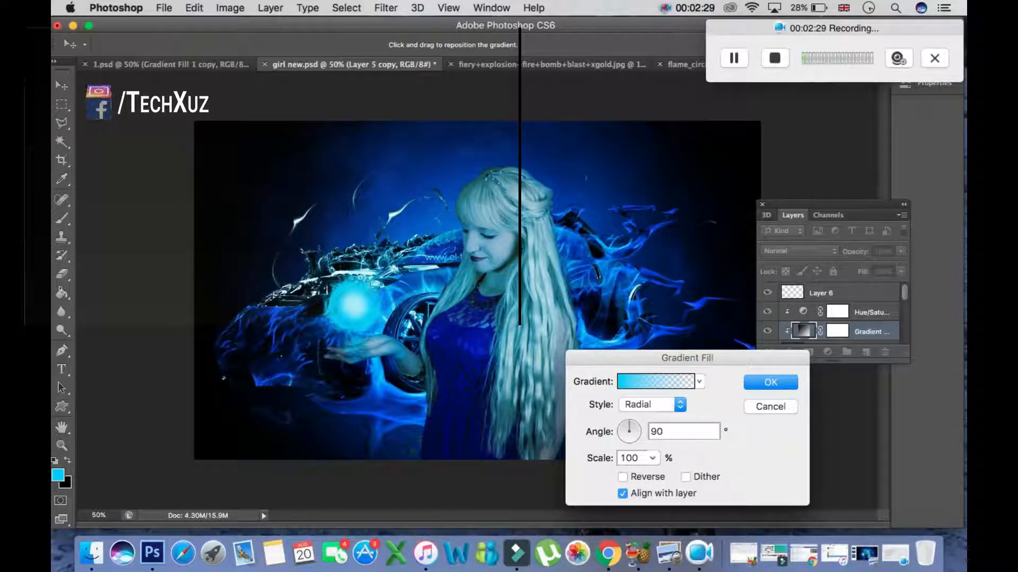
pyautogui.click(652, 458)
pyautogui.moveTo(654, 474)
pyautogui.mouseDown()
pyautogui.moveTo(718, 473)
pyautogui.moveTo(648, 474)
pyautogui.moveTo(661, 474)
pyautogui.mouseUp()
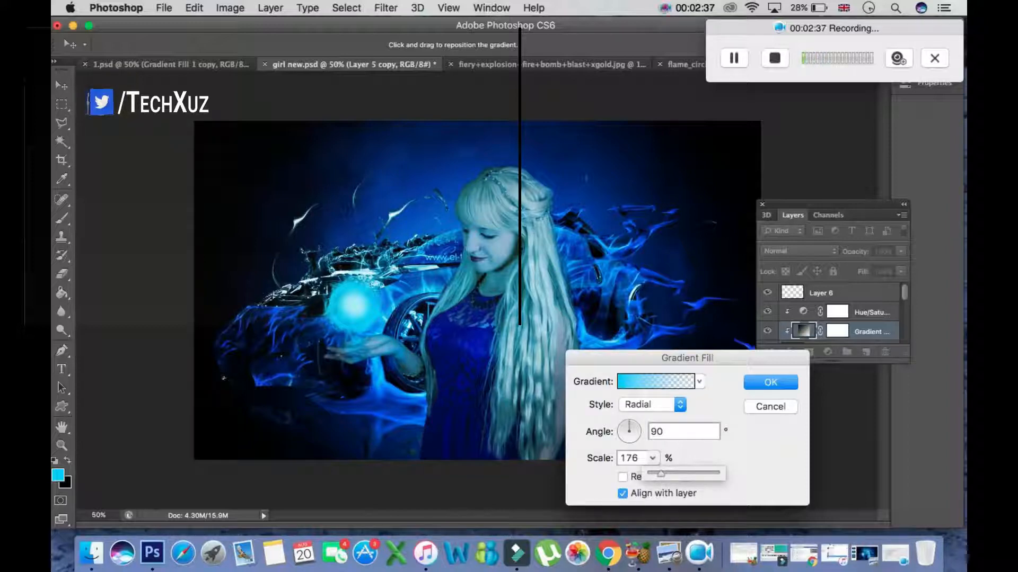
pyautogui.press('Return')
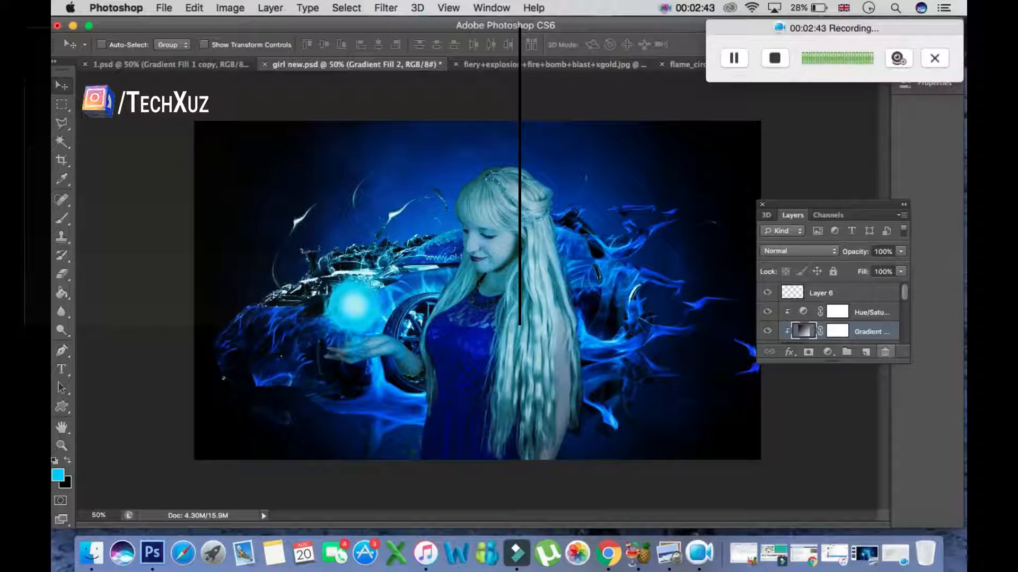
pyautogui.click(885, 351)
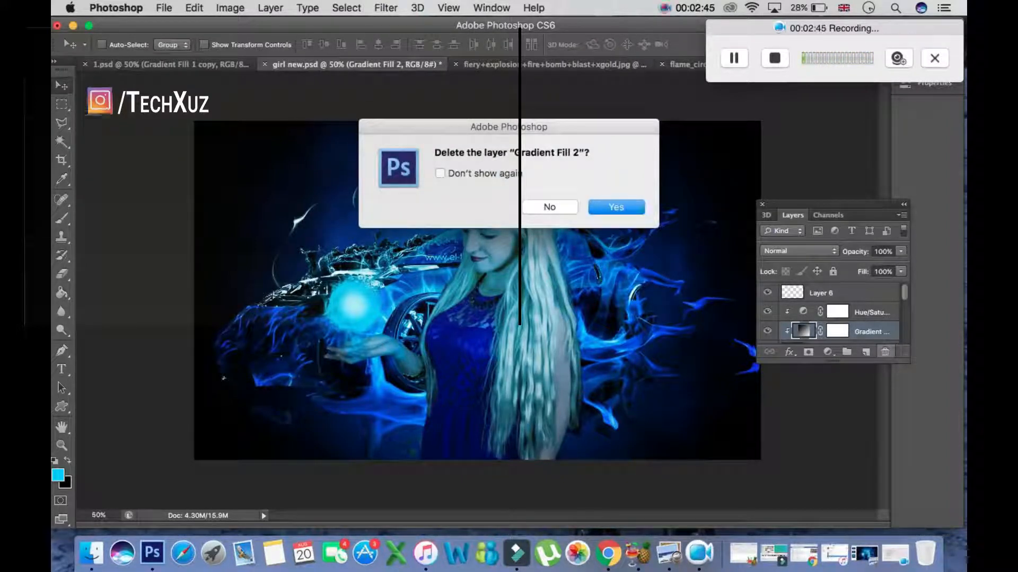
pyautogui.press('Return')
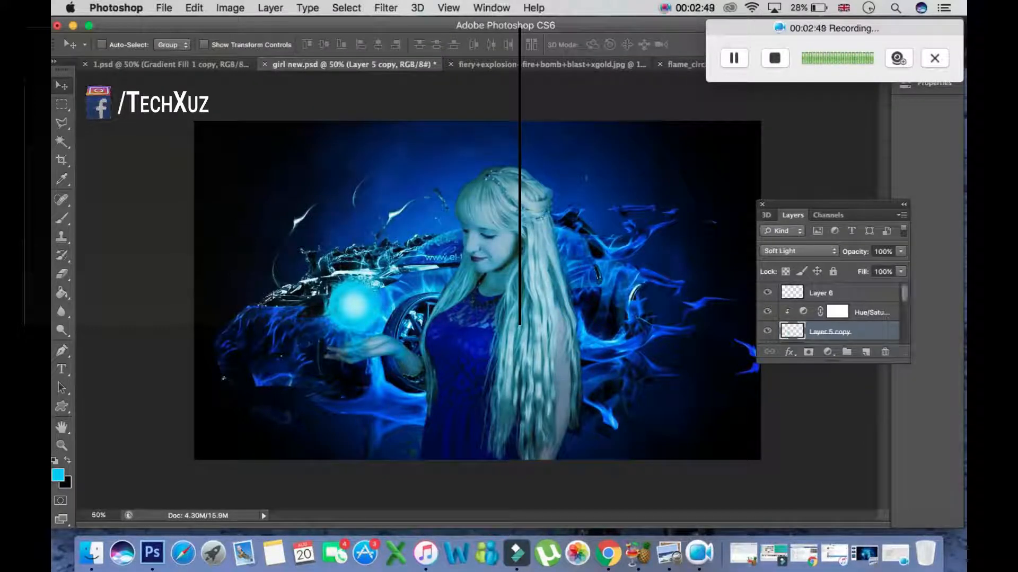
# - Select Layer 6
pyautogui.click(848, 292)
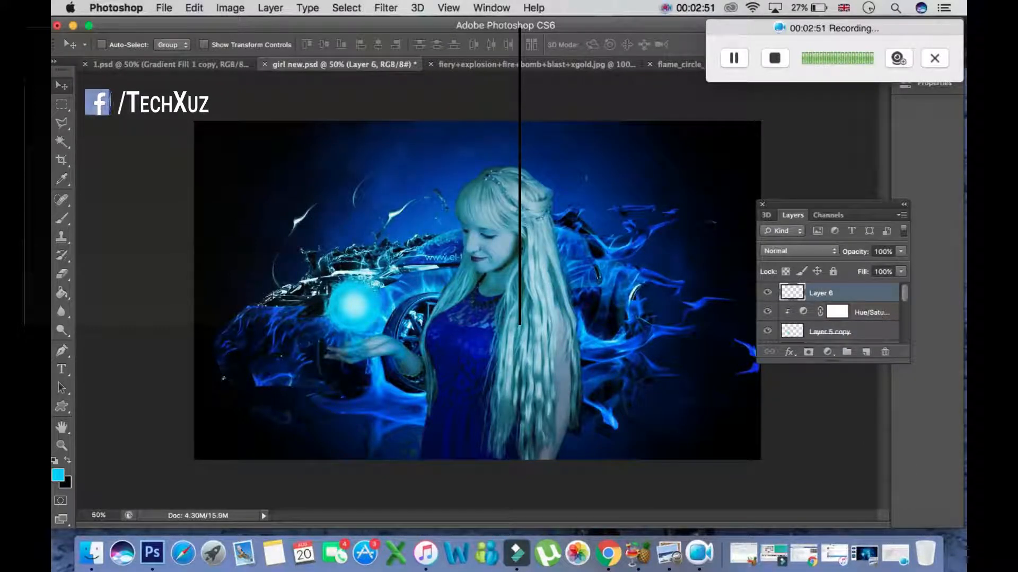